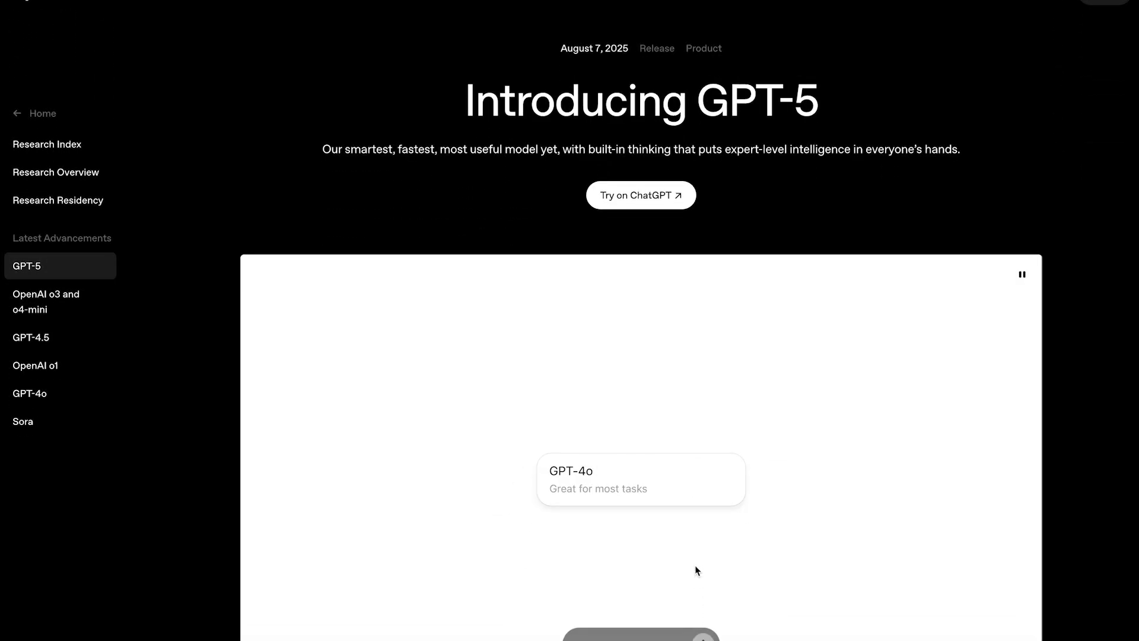
# Read through the Introducing GPT-5 announcement, from its introduction down to the evaluation charts.
pyautogui.scroll(-1, 695, 595)
pyautogui.scroll(-9, 696, 570)
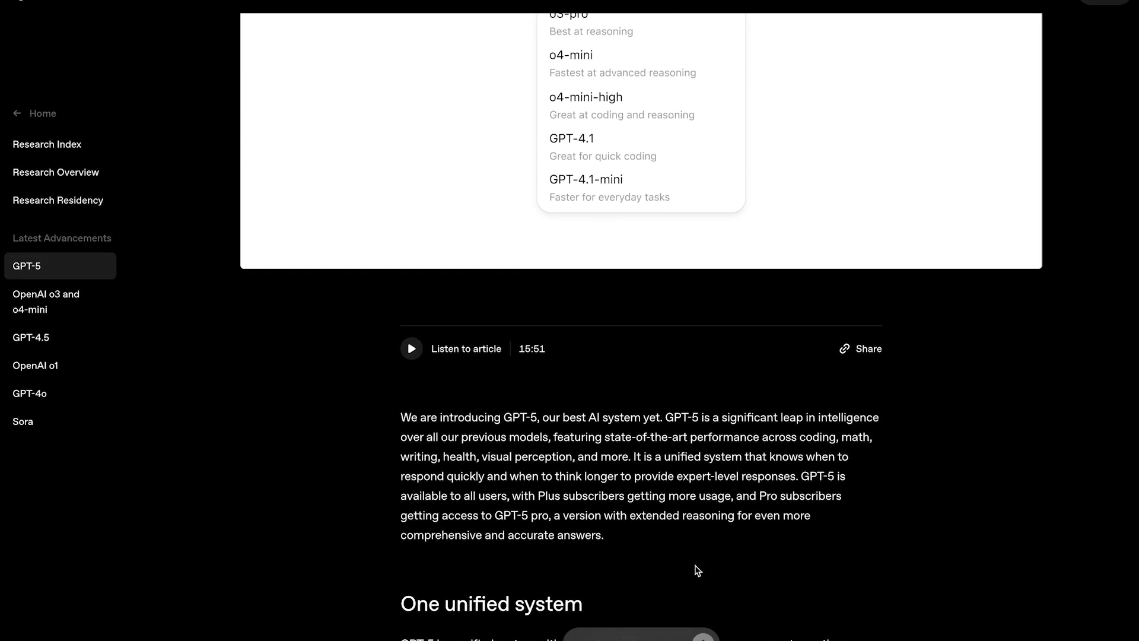
pyautogui.scroll(-15, 695, 565)
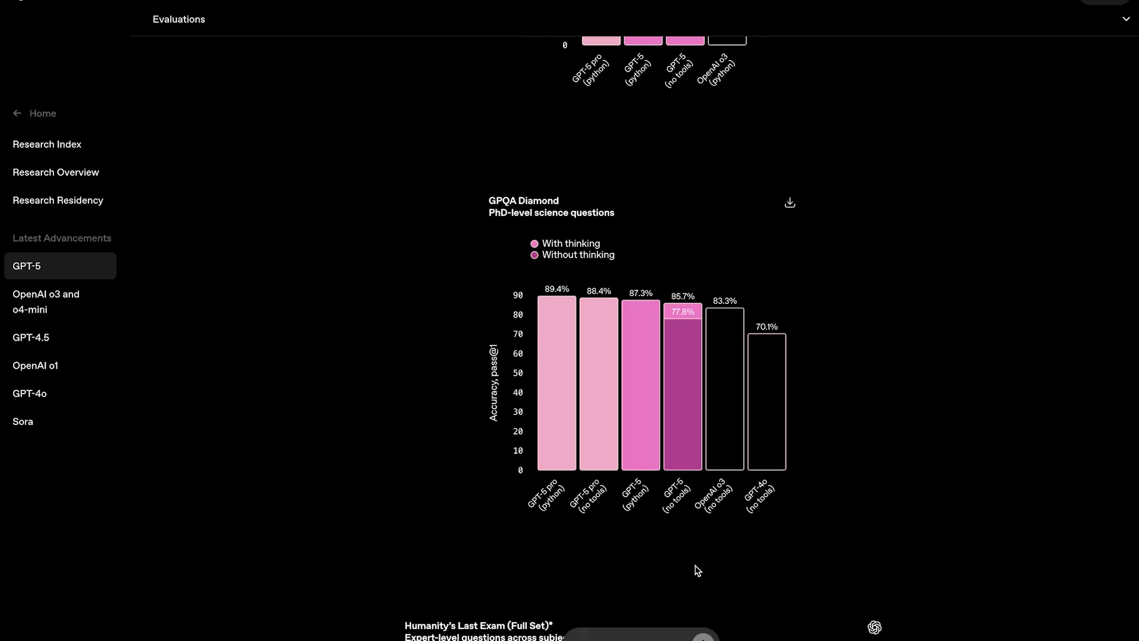
pyautogui.scroll(-11, 695, 570)
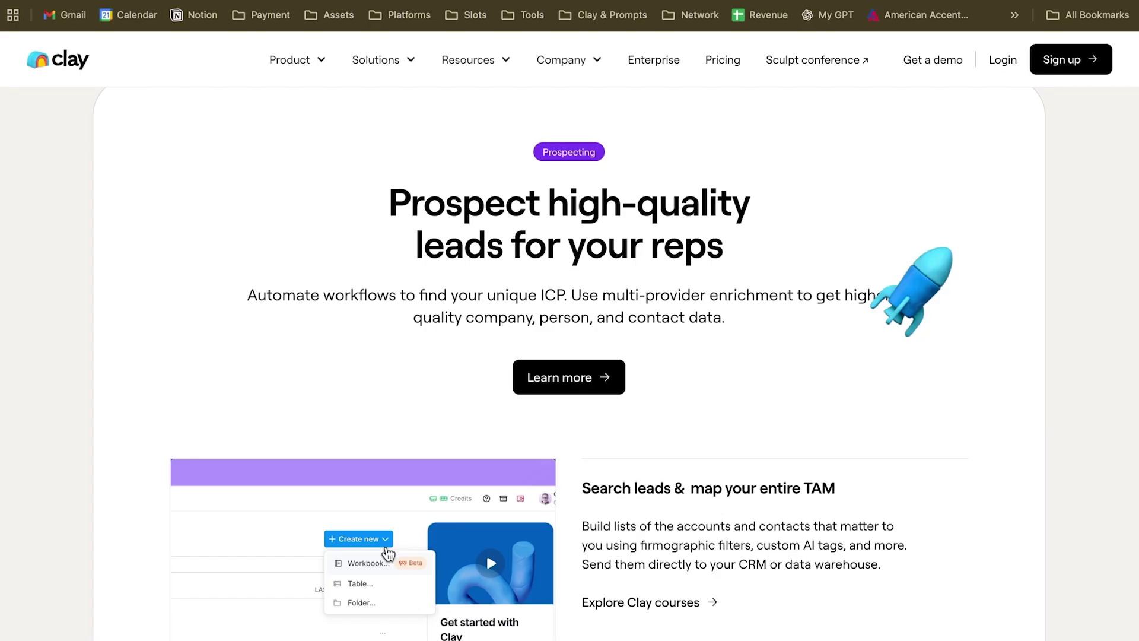
# Examine Clay's page for sales teams, from the headline through the ways it helps reps to the prospecting section.
pyautogui.scroll(-10, 698, 258)
pyautogui.scroll(10, 697, 259)
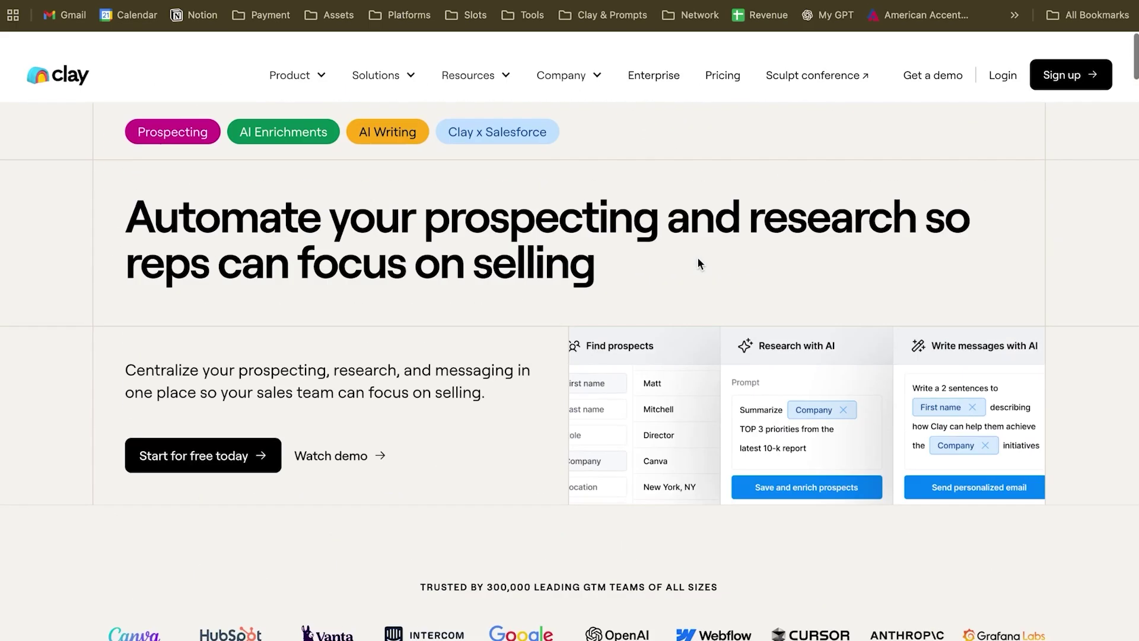
pyautogui.scroll(-10, 697, 262)
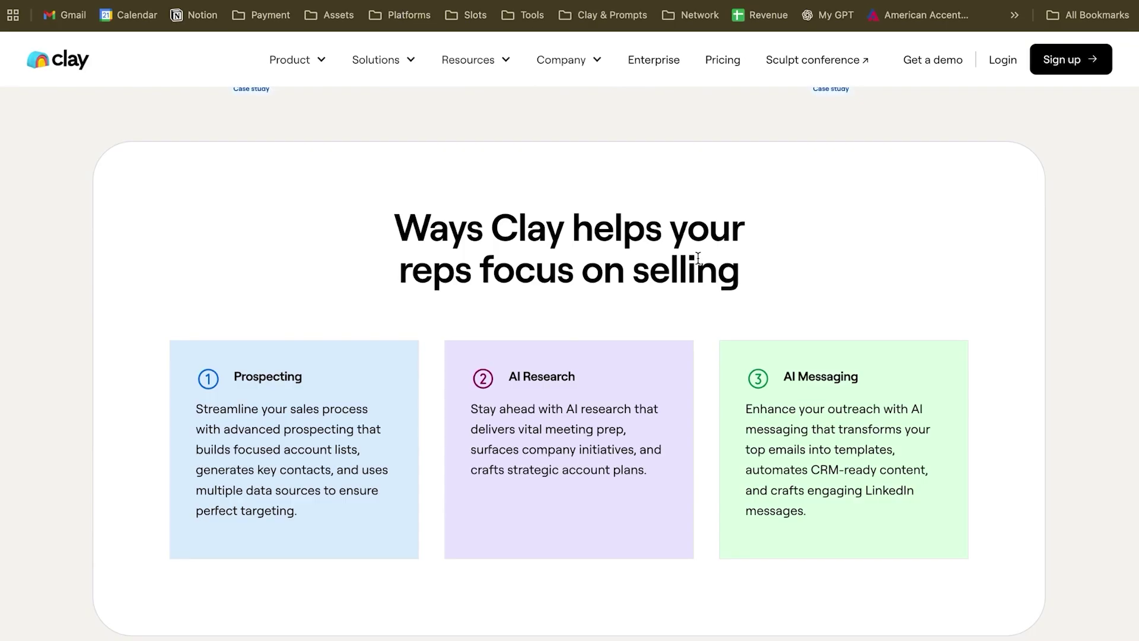
pyautogui.scroll(-10, 697, 258)
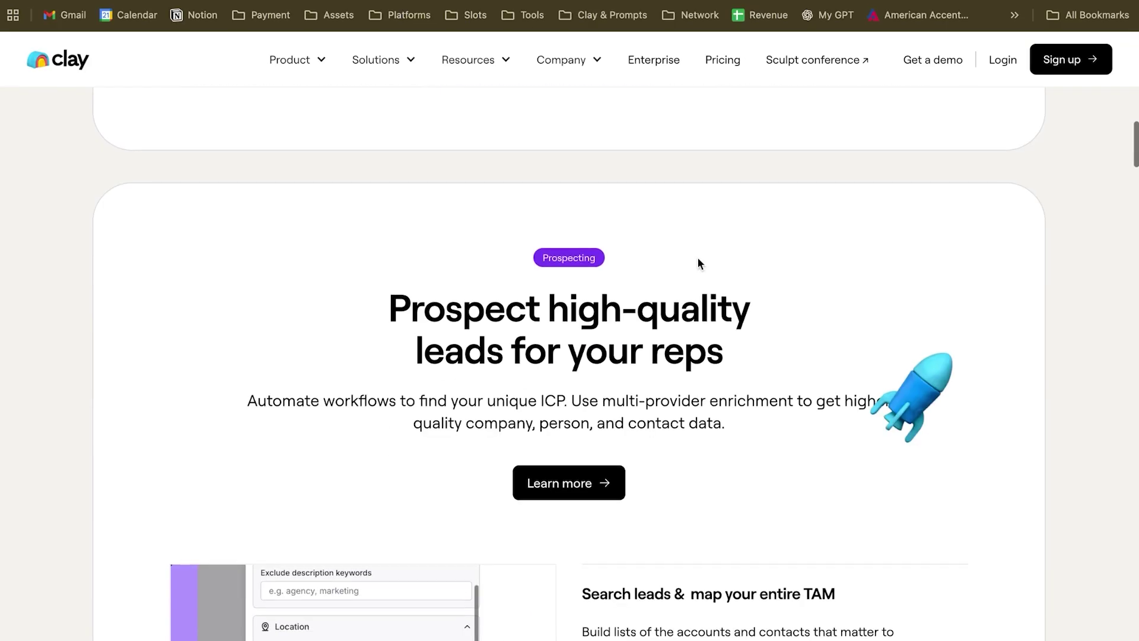
pyautogui.scroll(2, 698, 261)
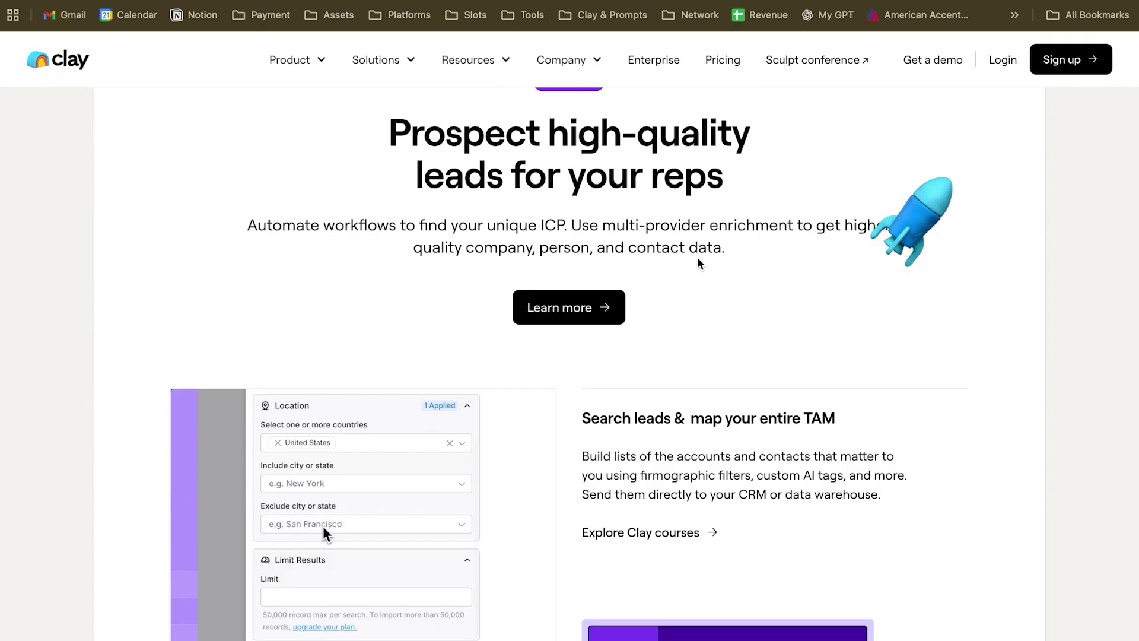
pyautogui.scroll(1, 698, 258)
# Review Clay's prospecting, AI enrichment, AI writing and Salesforce sections, highlighting their headings while reading.
pyautogui.moveTo(389, 160); pyautogui.dragTo(726, 218)
pyautogui.scroll(-15, 726, 219)
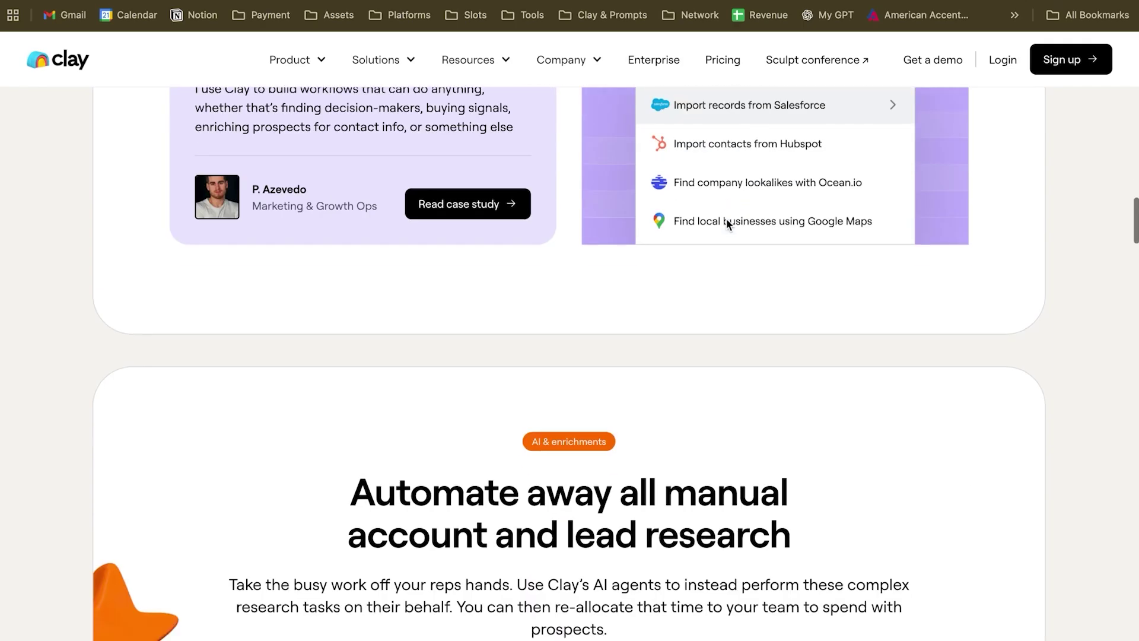
pyautogui.moveTo(340, 196); pyautogui.dragTo(834, 263)
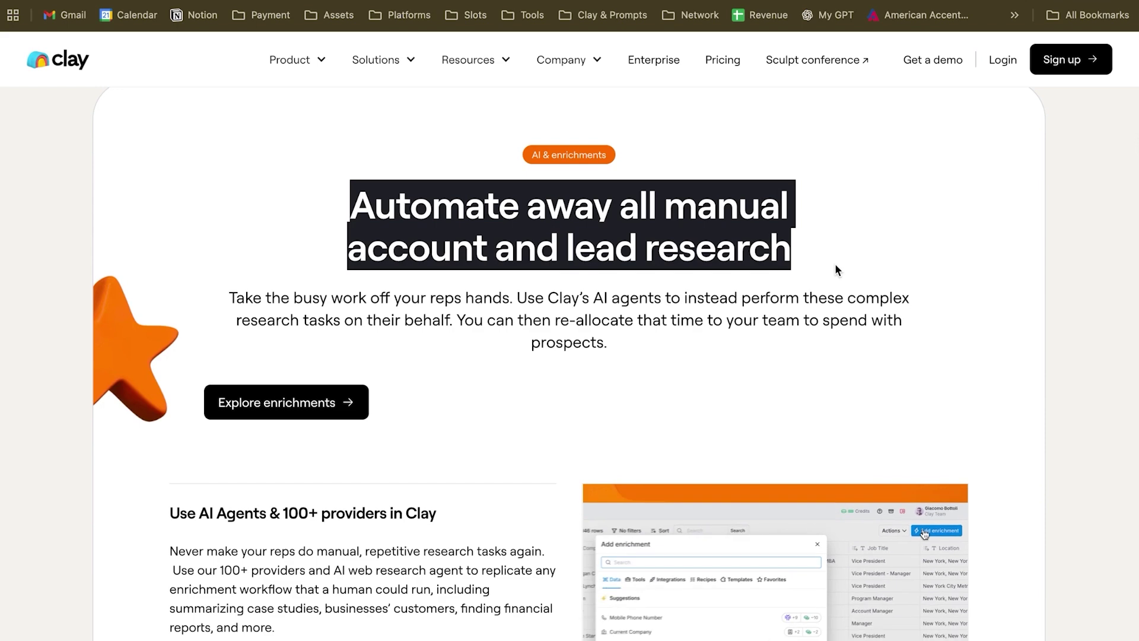
pyautogui.scroll(-10, 835, 265)
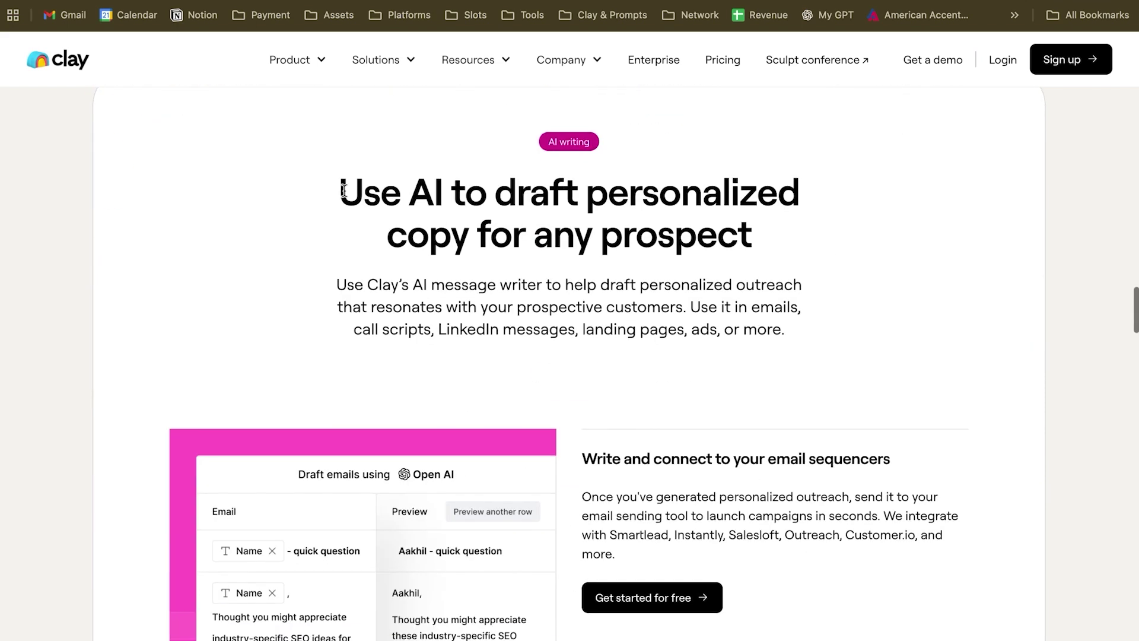
pyautogui.moveTo(340, 190); pyautogui.dragTo(812, 254)
pyautogui.scroll(-10, 814, 256)
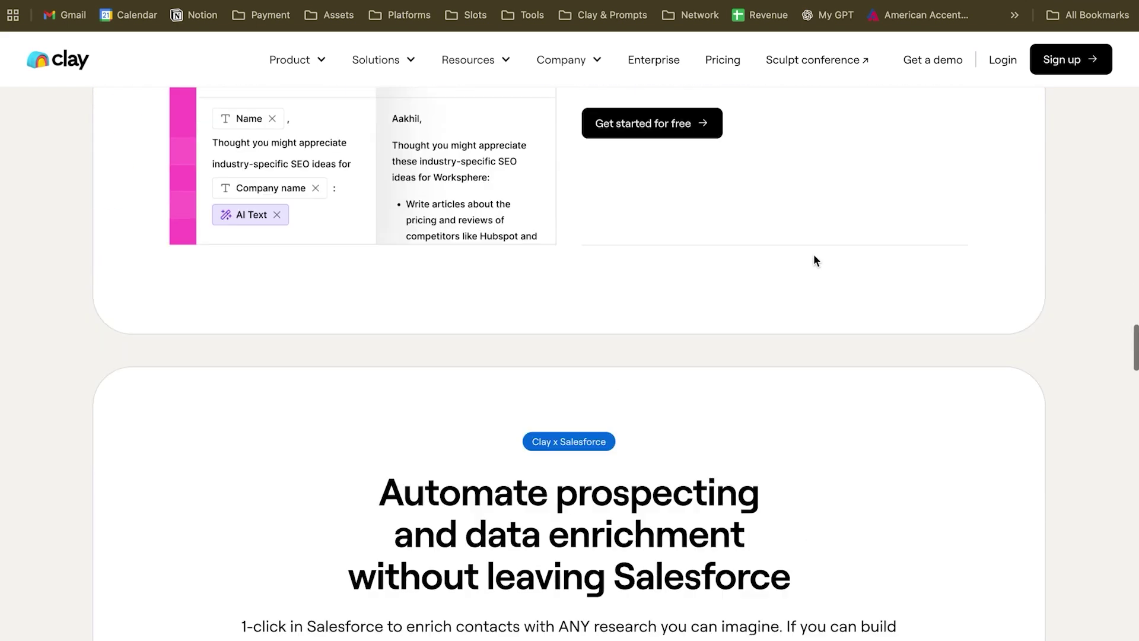
pyautogui.moveTo(377, 272); pyautogui.dragTo(769, 369)
pyautogui.click(869, 381)
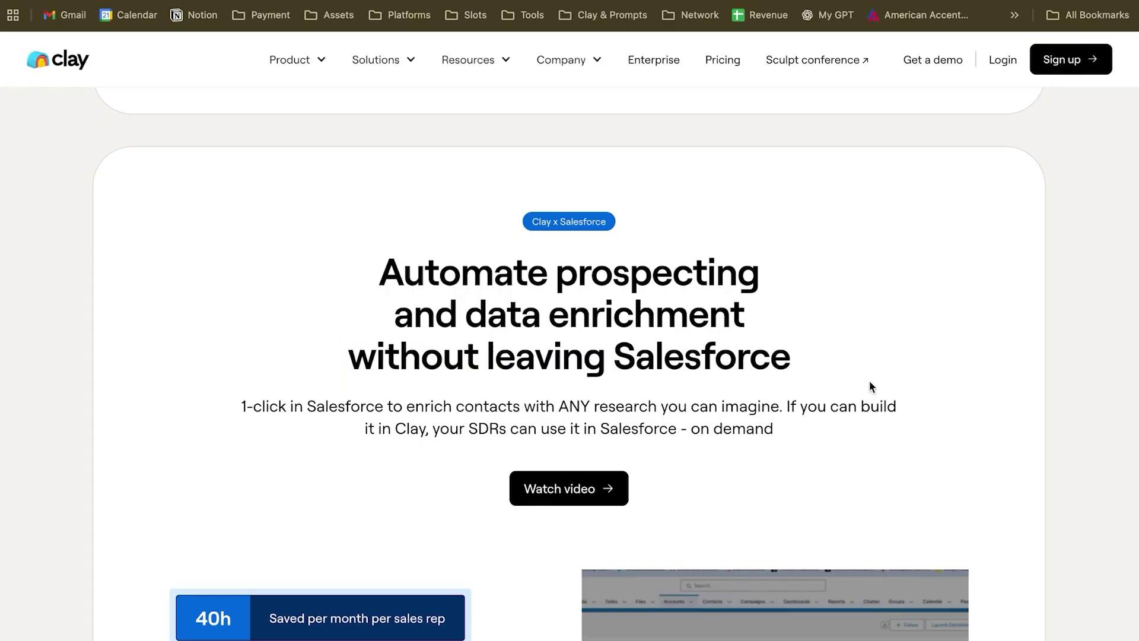
pyautogui.scroll(-1, 869, 382)
pyautogui.doubleClick(847, 320)
pyautogui.click(846, 320)
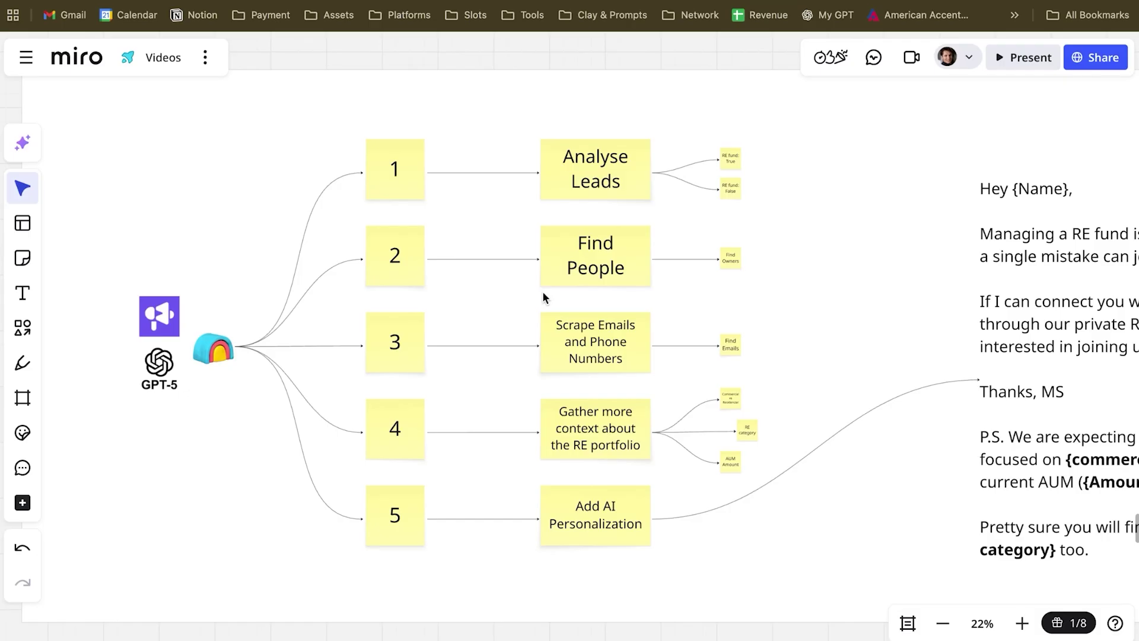
# Examine the five-step workflow diagram, starting with the Clay and GPT-5 logos that feed its numbered steps.
pyautogui.scroll(5, 238, 426)
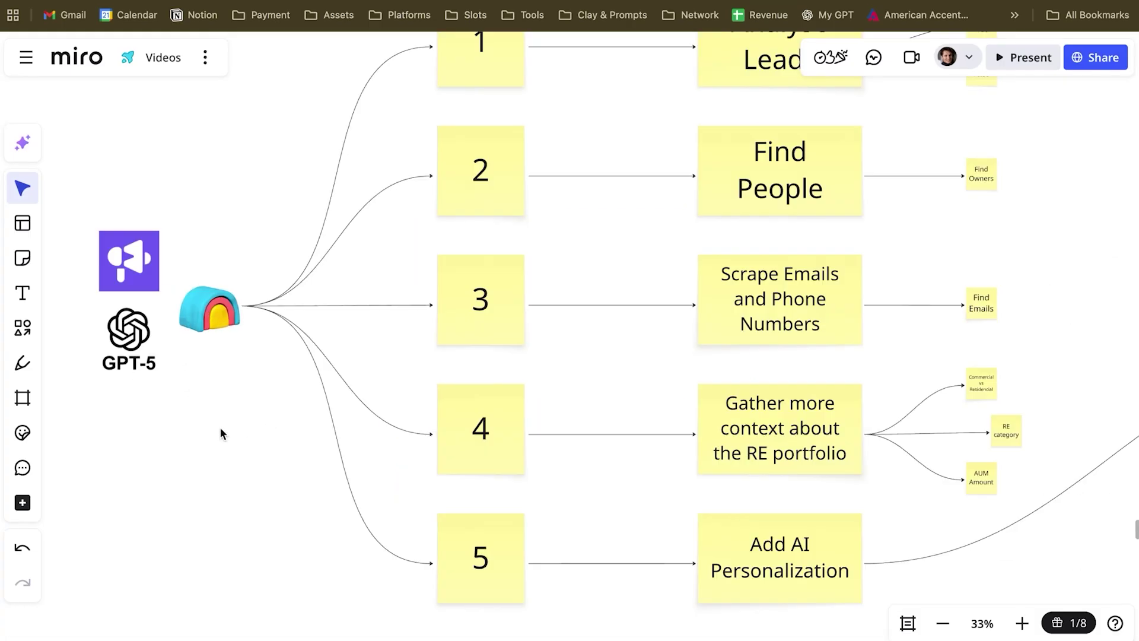
pyautogui.click(214, 311)
pyautogui.hscroll(-3, 259, 396)
pyautogui.click(259, 396)
pyautogui.click(280, 263)
pyautogui.click(267, 505)
pyautogui.scroll(-2, 266, 500)
pyautogui.hscroll(3, 261, 510)
pyautogui.scroll(-1, 261, 510)
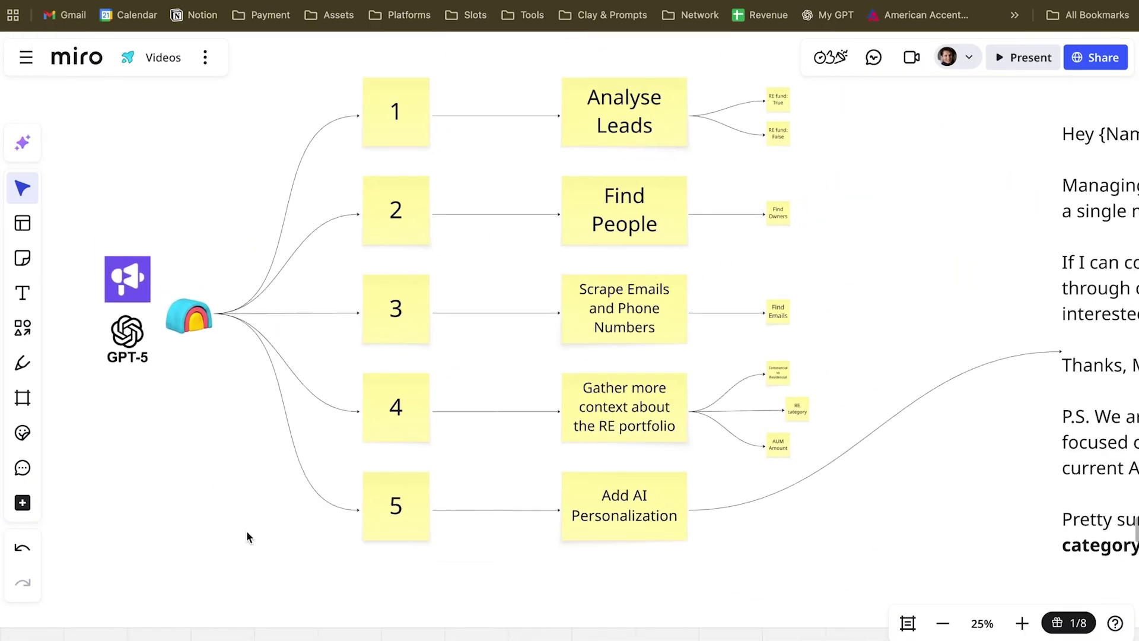
pyautogui.scroll(-2, 247, 537)
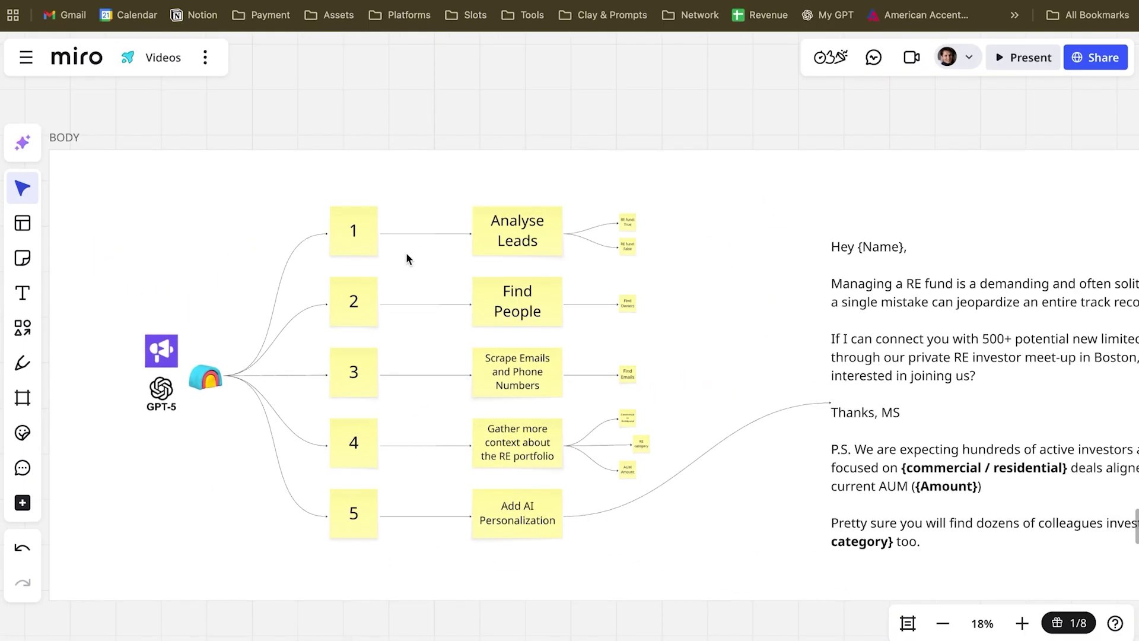
# Go through the Analyse Leads, Find People, Scrape Emails and Phone Numbers, and Gather more context notes, selecting each in turn.
pyautogui.click(507, 250)
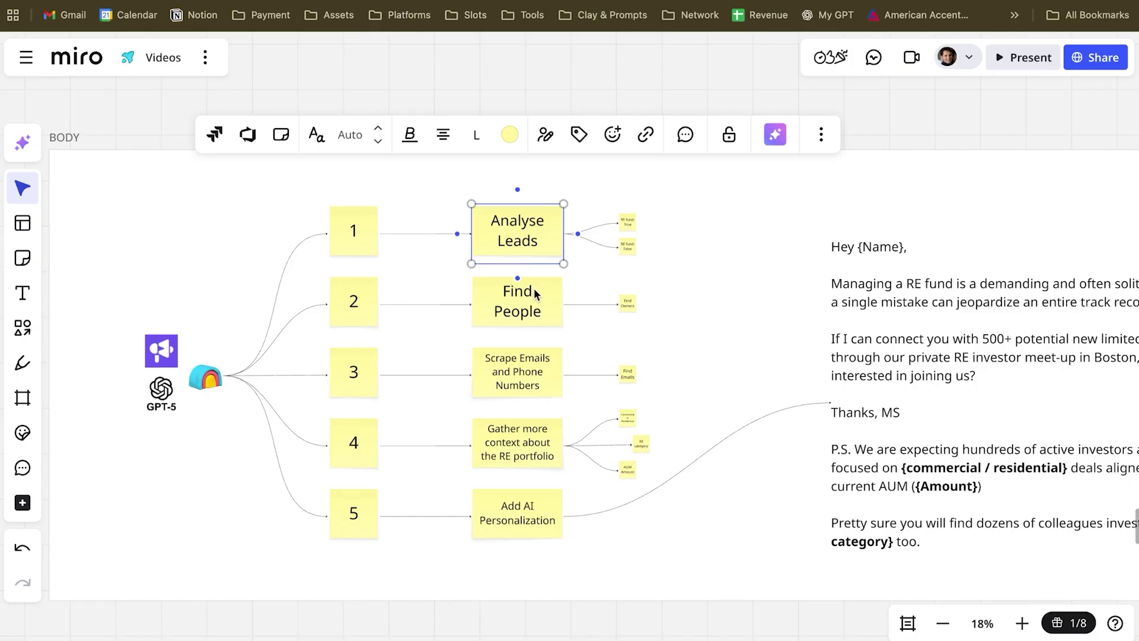
pyautogui.click(541, 305)
pyautogui.click(548, 379)
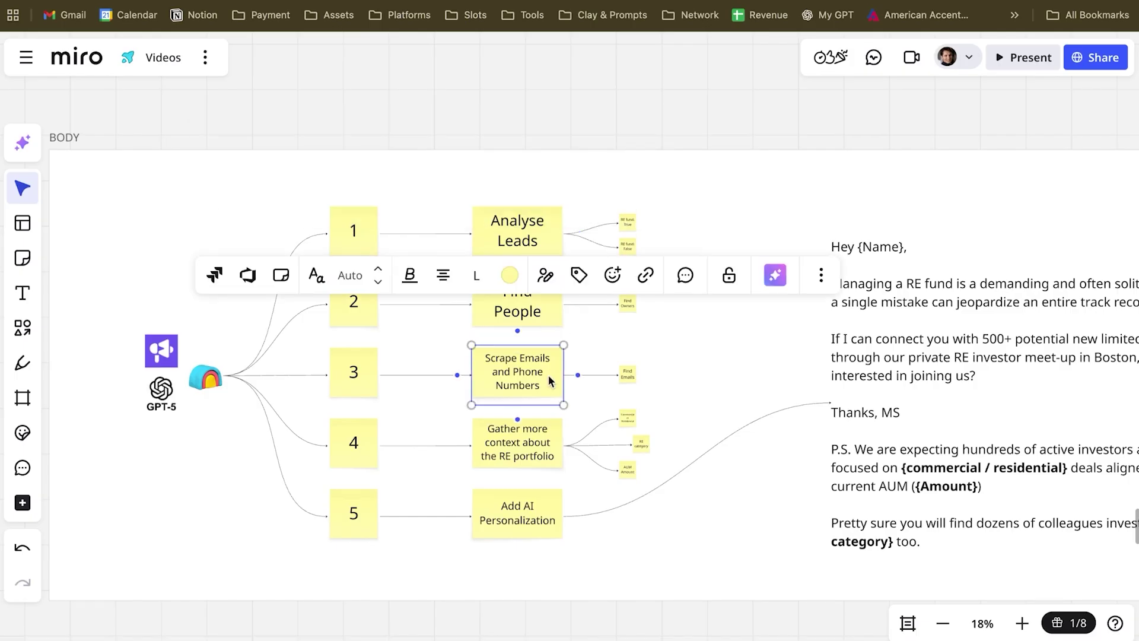
pyautogui.click(550, 450)
pyautogui.scroll(-3, 549, 451)
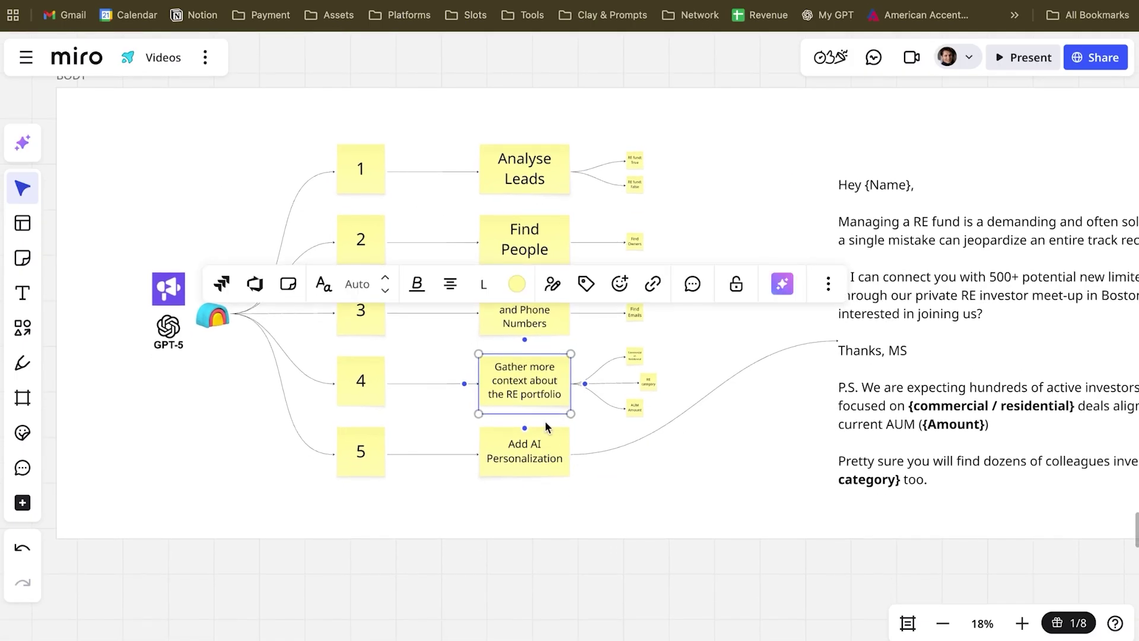
pyautogui.scroll(3, 545, 421)
pyautogui.scroll(-4, 535, 476)
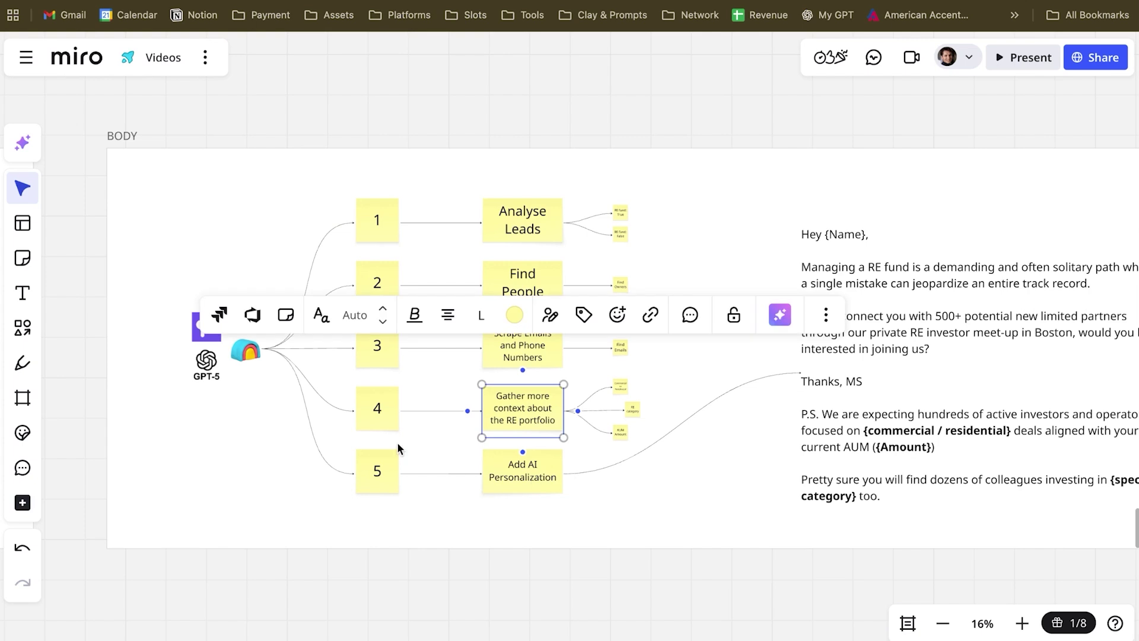
# Inspect the GPT-5 and purple megaphone logos at the start of the workflow, leaving nothing selected.
pyautogui.click(200, 382)
pyautogui.click(223, 336)
pyautogui.click(213, 328)
pyautogui.click(228, 433)
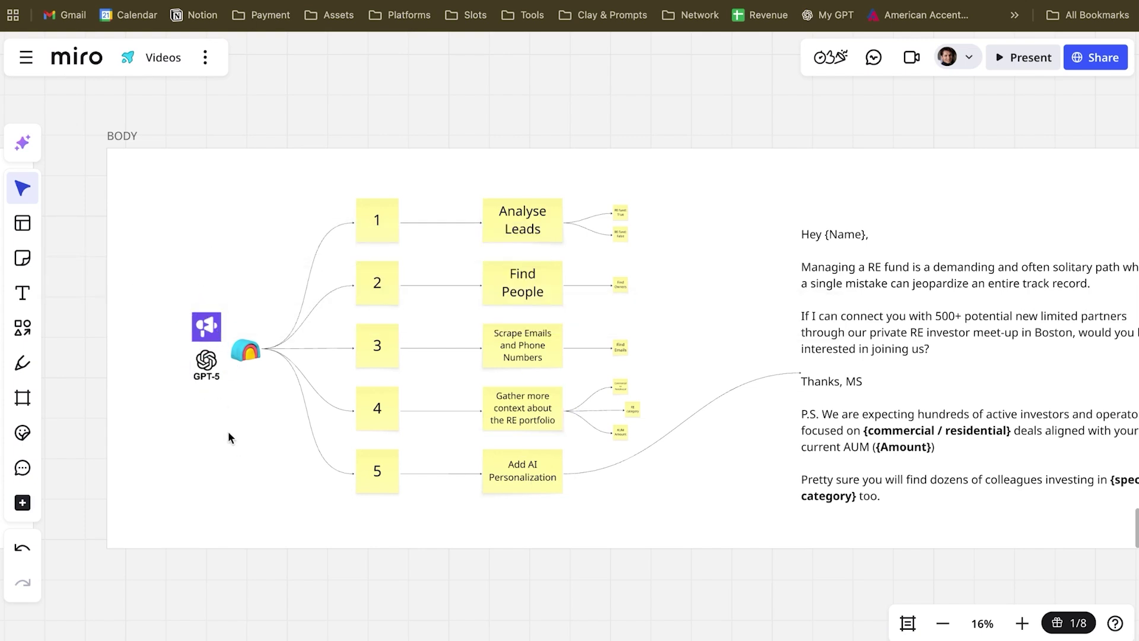
pyautogui.click(214, 332)
pyautogui.click(351, 503)
# Examine the outputs branching from the Analyse Leads, Find People, and Scrape Emails and Phone Numbers notes.
pyautogui.hscroll(5, 542, 501)
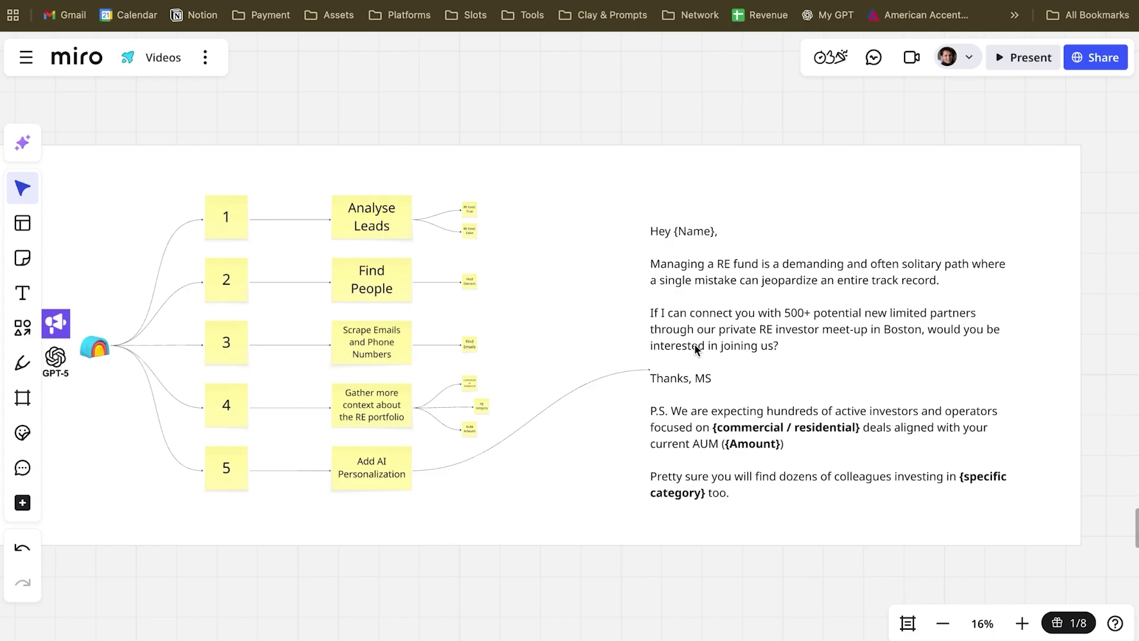
pyautogui.scroll(2, 490, 336)
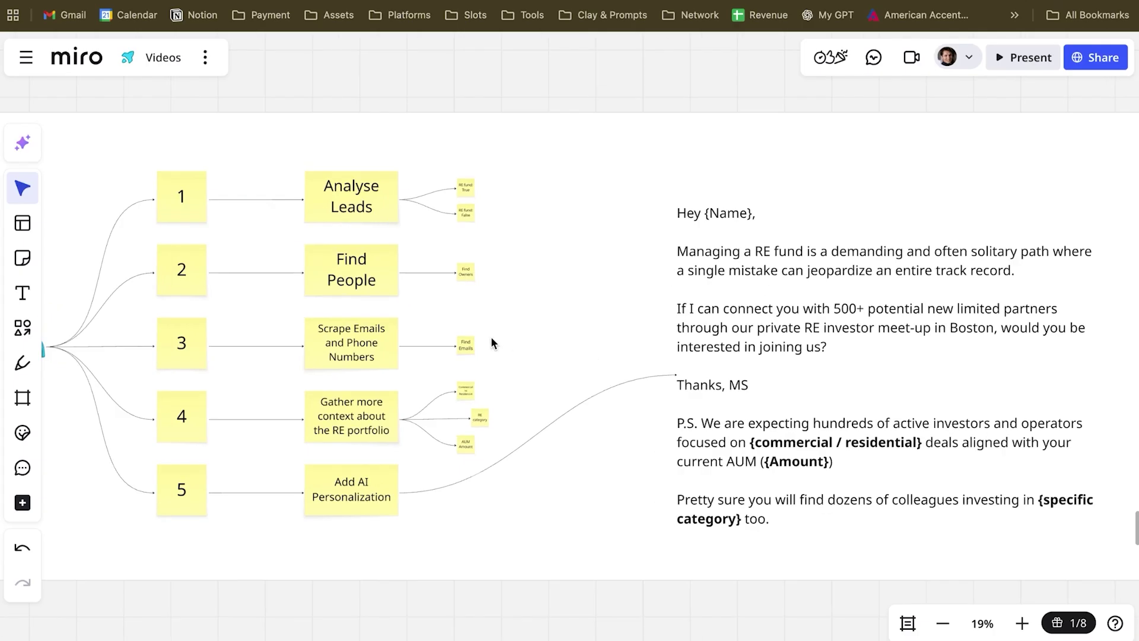
pyautogui.hscroll(-2, 338, 236)
pyautogui.scroll(3, 338, 236)
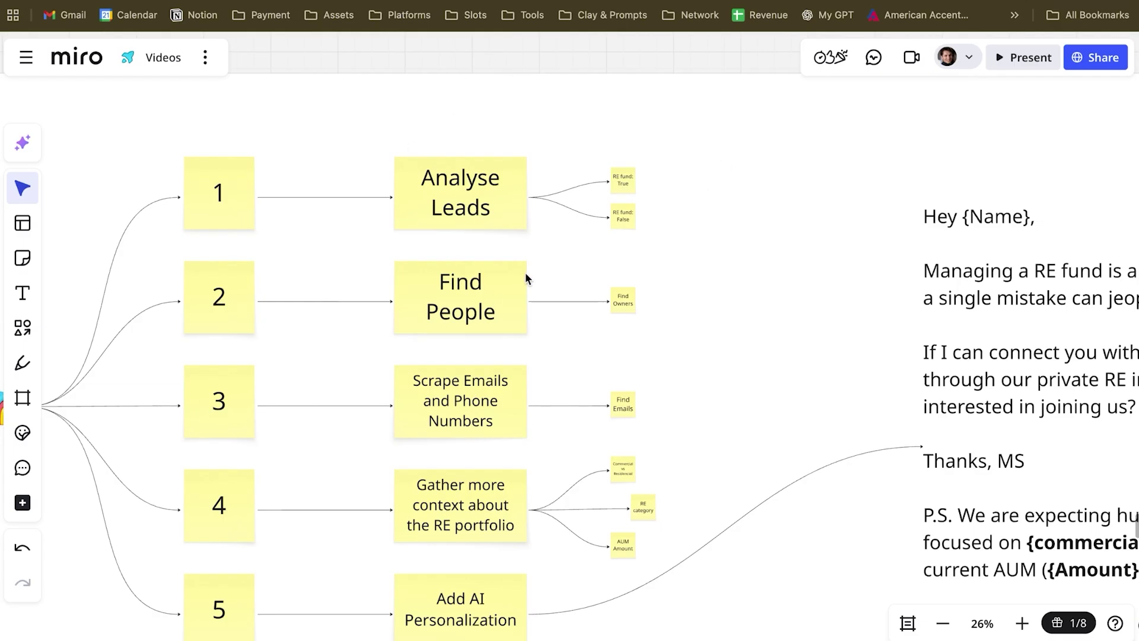
pyautogui.scroll(-3, 524, 273)
pyautogui.scroll(3, 650, 88)
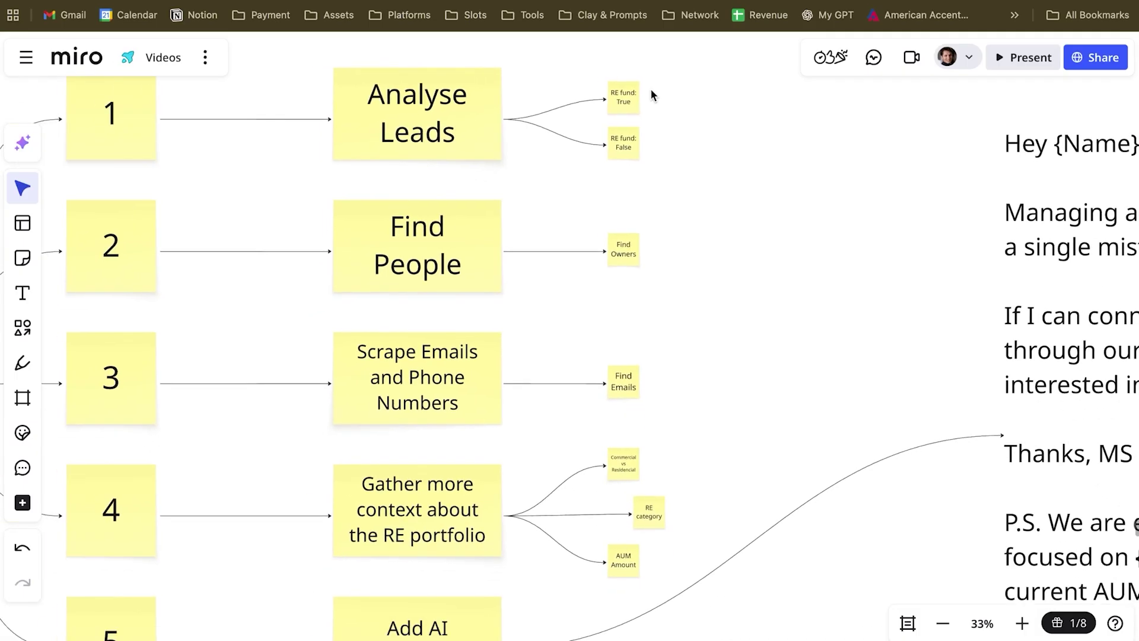
pyautogui.scroll(-3, 650, 88)
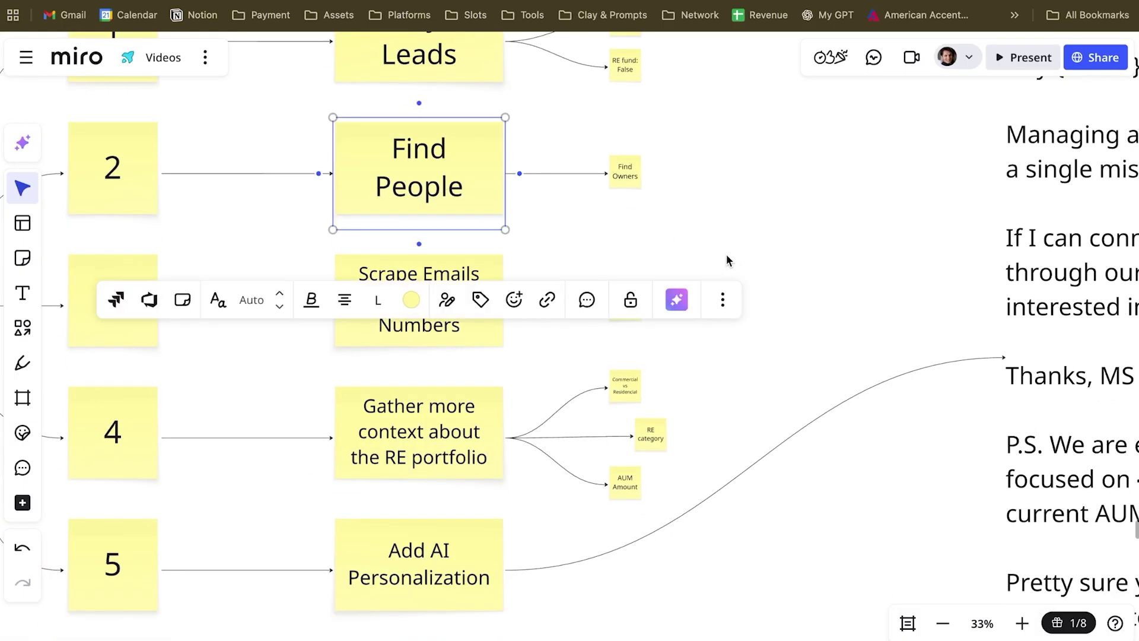
pyautogui.scroll(-2, 733, 262)
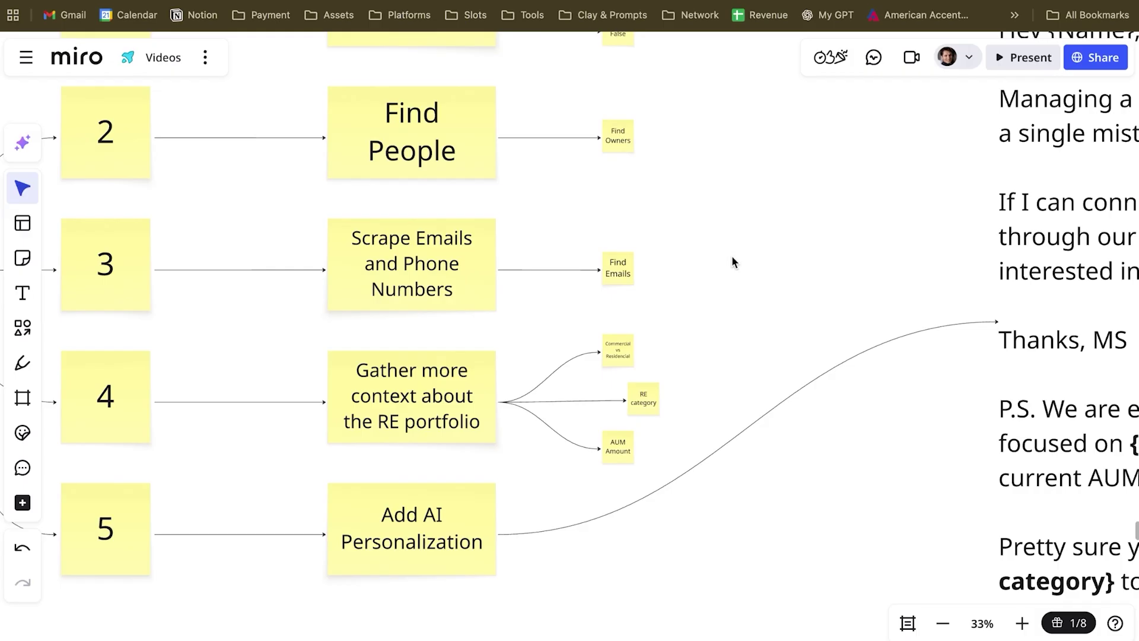
pyautogui.scroll(-3, 733, 262)
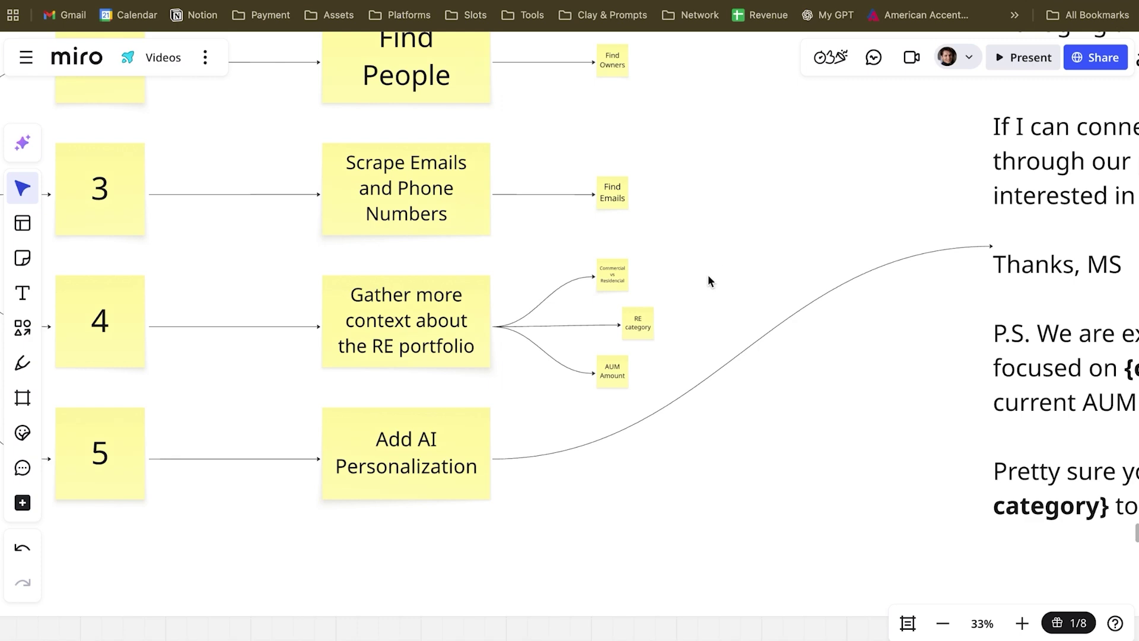
# Examine the three RE portfolio context branches and read the email template linked to Add AI Personalization.
pyautogui.scroll(5, 677, 309)
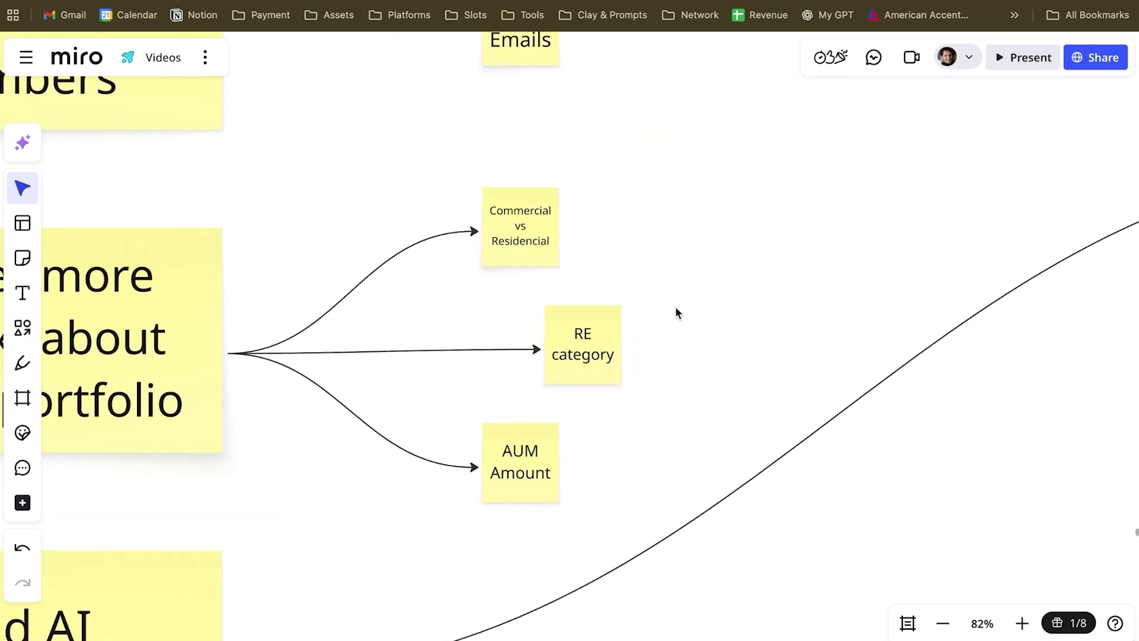
pyautogui.scroll(-3, 676, 309)
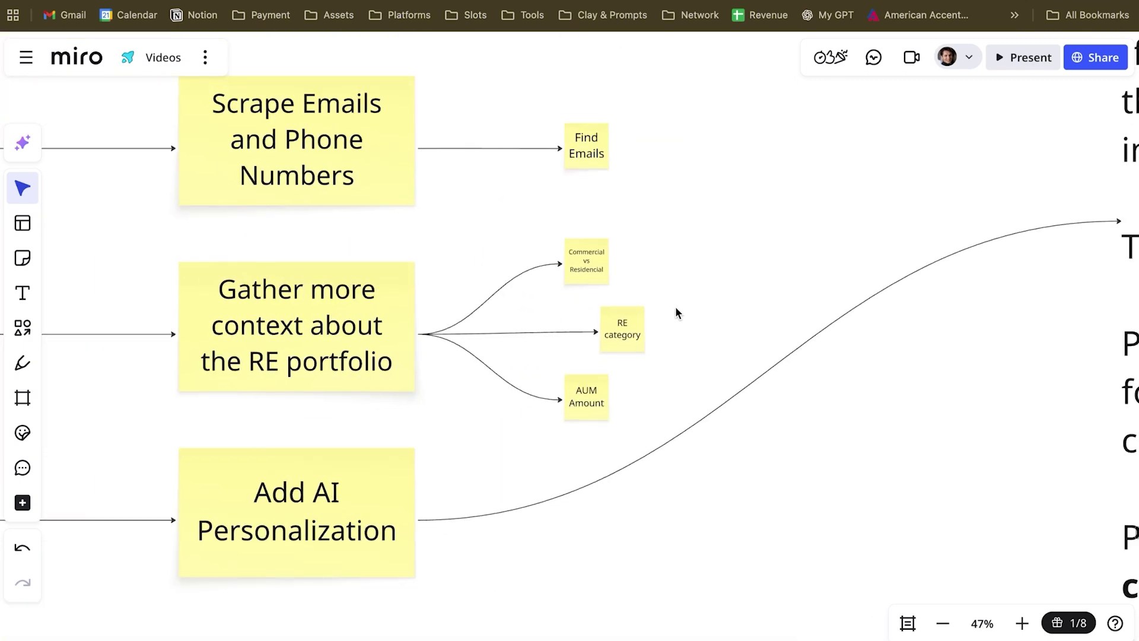
pyautogui.scroll(-3, 675, 306)
pyautogui.hscroll(10, 595, 405)
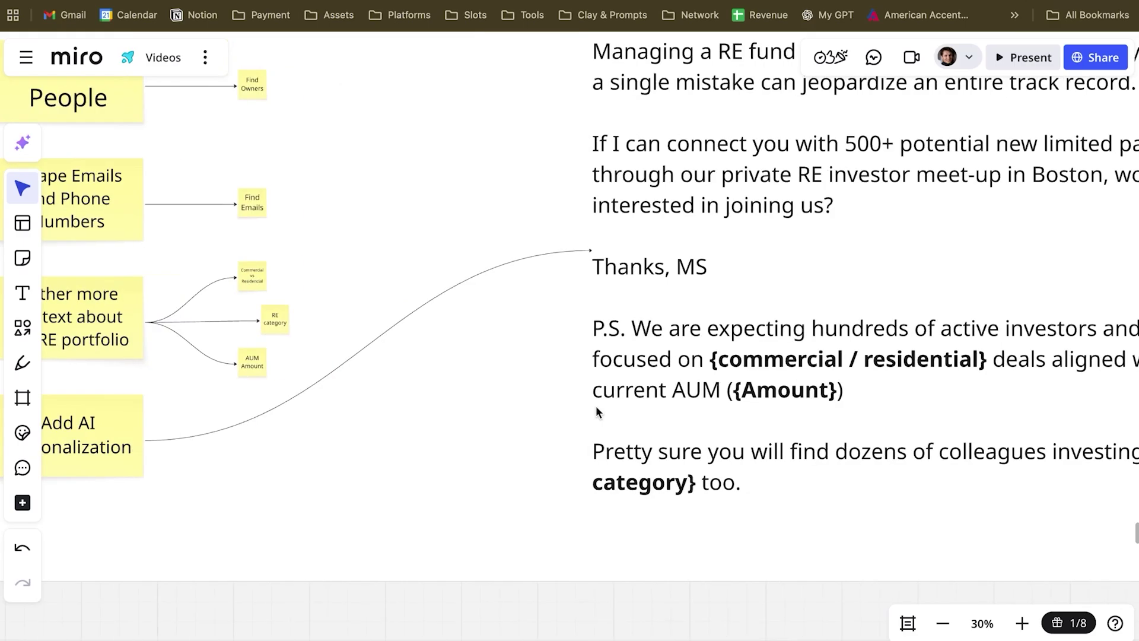
pyautogui.scroll(-3, 595, 404)
pyautogui.scroll(2, 596, 415)
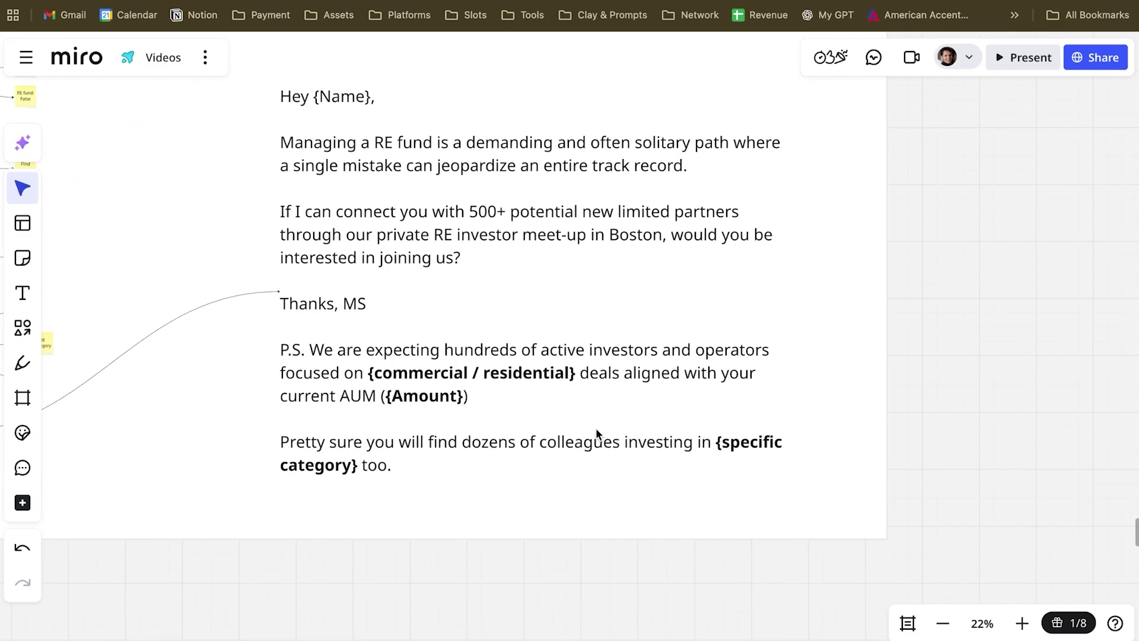
pyautogui.scroll(1, 596, 430)
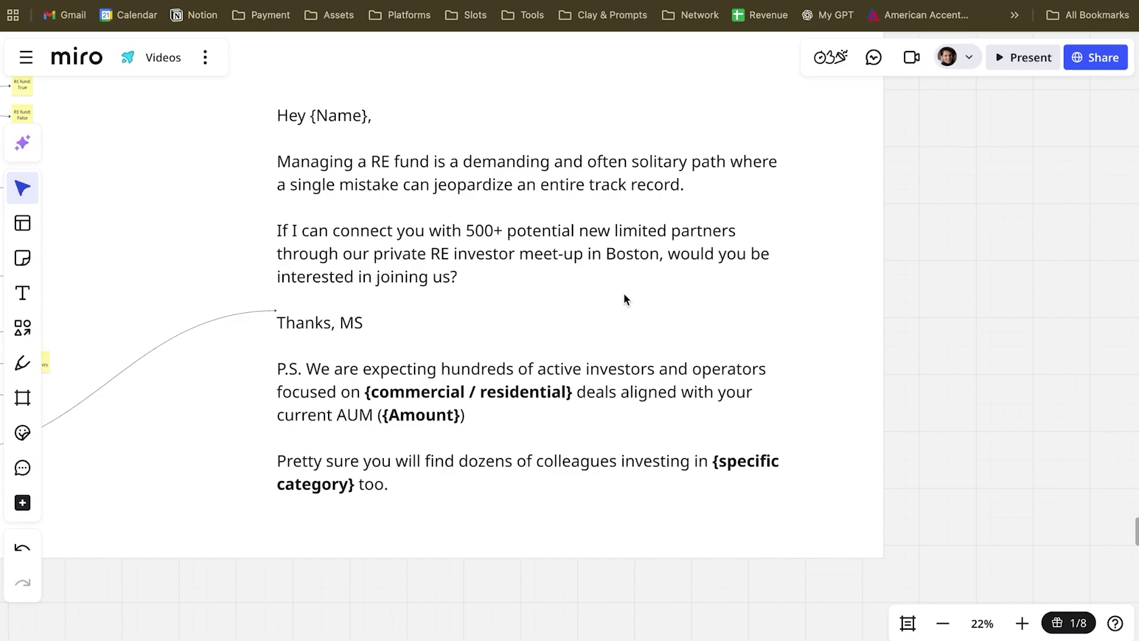
# Bring the whole workflow diagram back into view and focus on its Analyse Leads step.
pyautogui.scroll(-5, 624, 293)
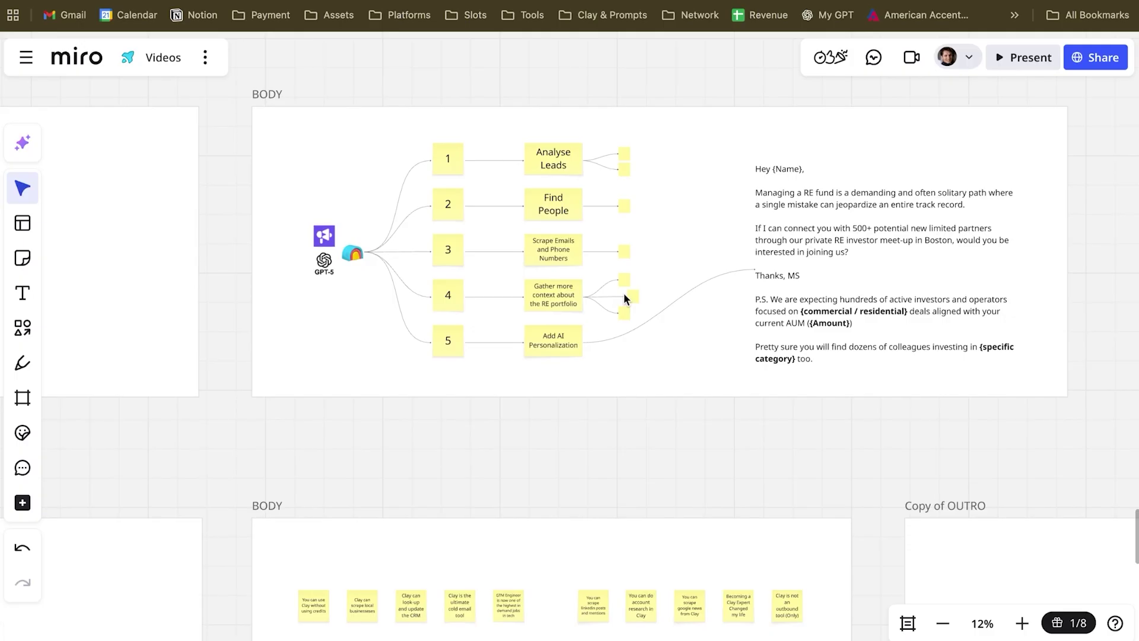
pyautogui.scroll(4, 552, 165)
pyautogui.click(578, 183)
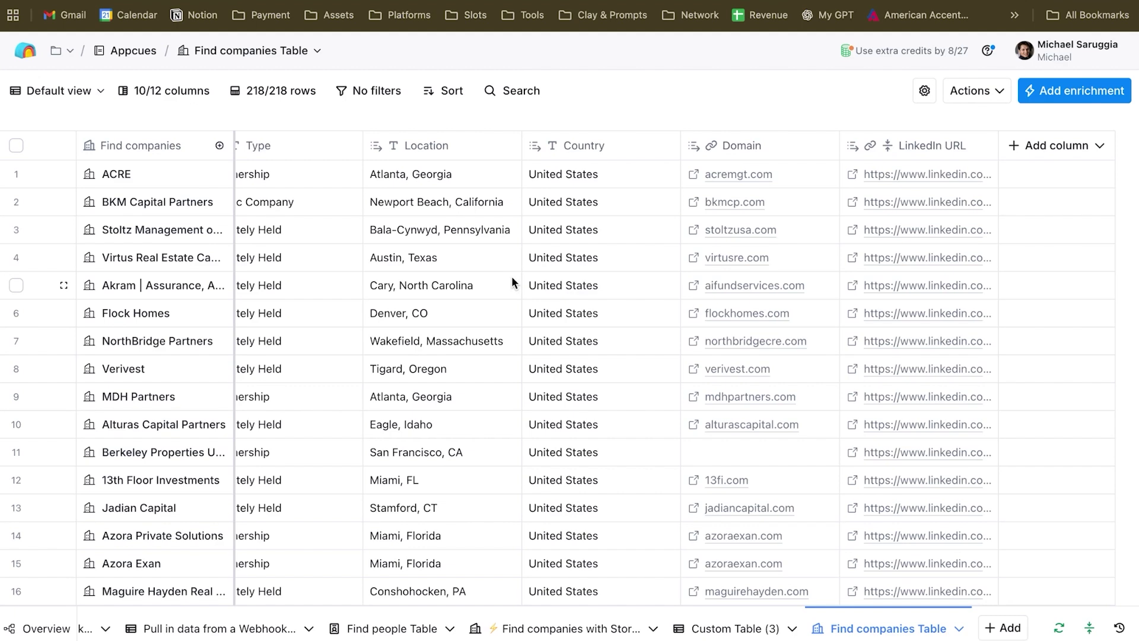
# Look over the first columns of the companies table and the source options for a new table, without creating one.
pyautogui.hscroll(-6, 511, 275)
pyautogui.hscroll(-3, 511, 275)
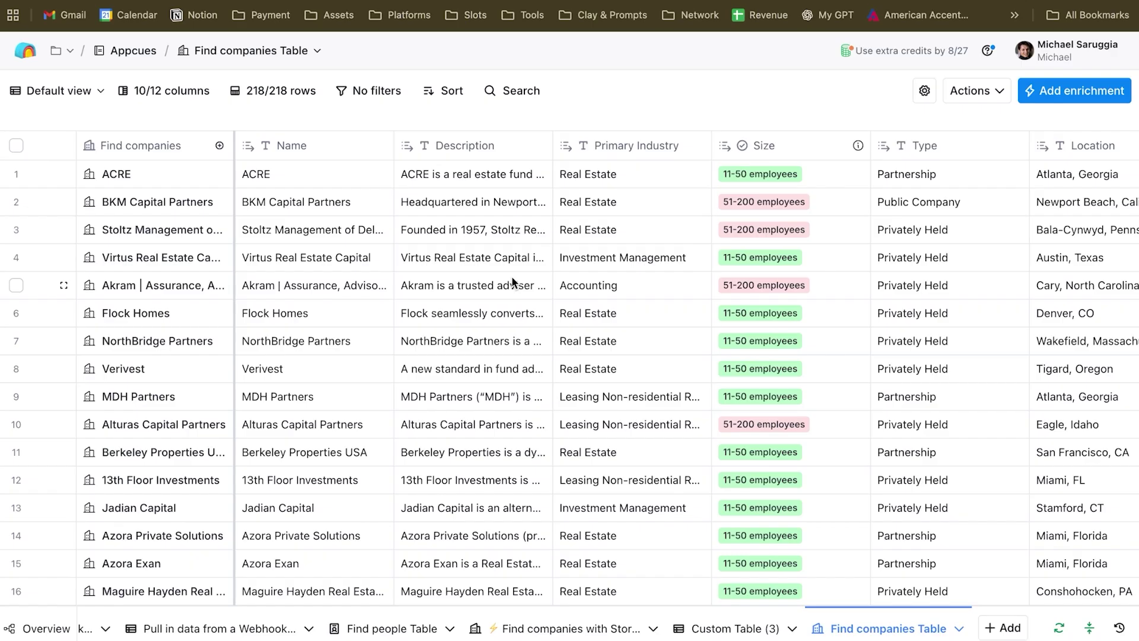
pyautogui.click(1006, 628)
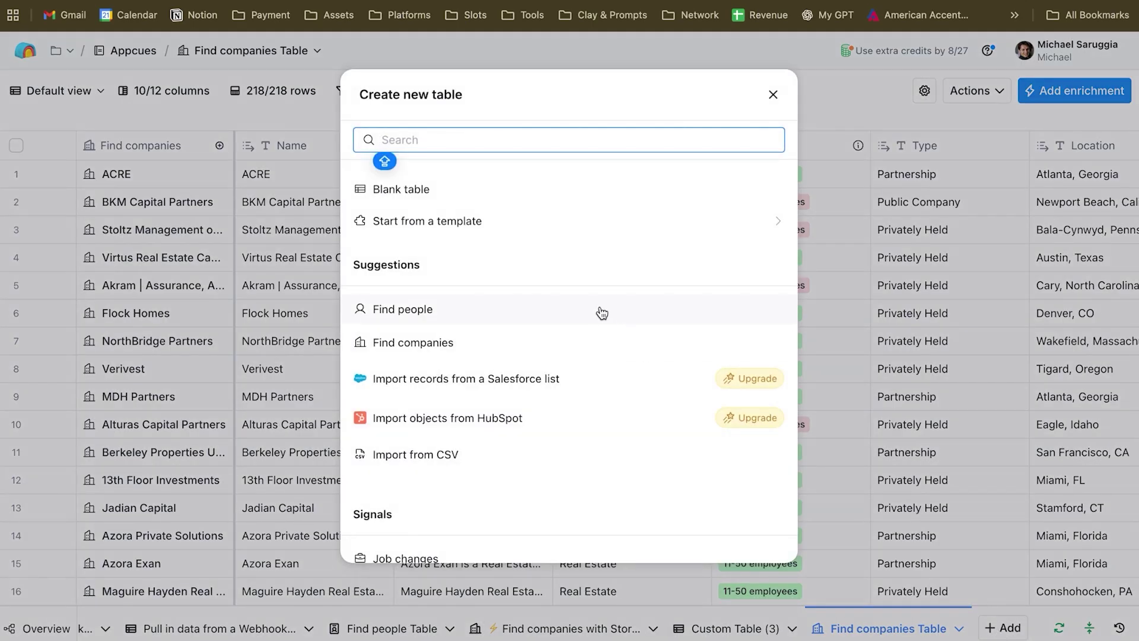
pyautogui.click(773, 94)
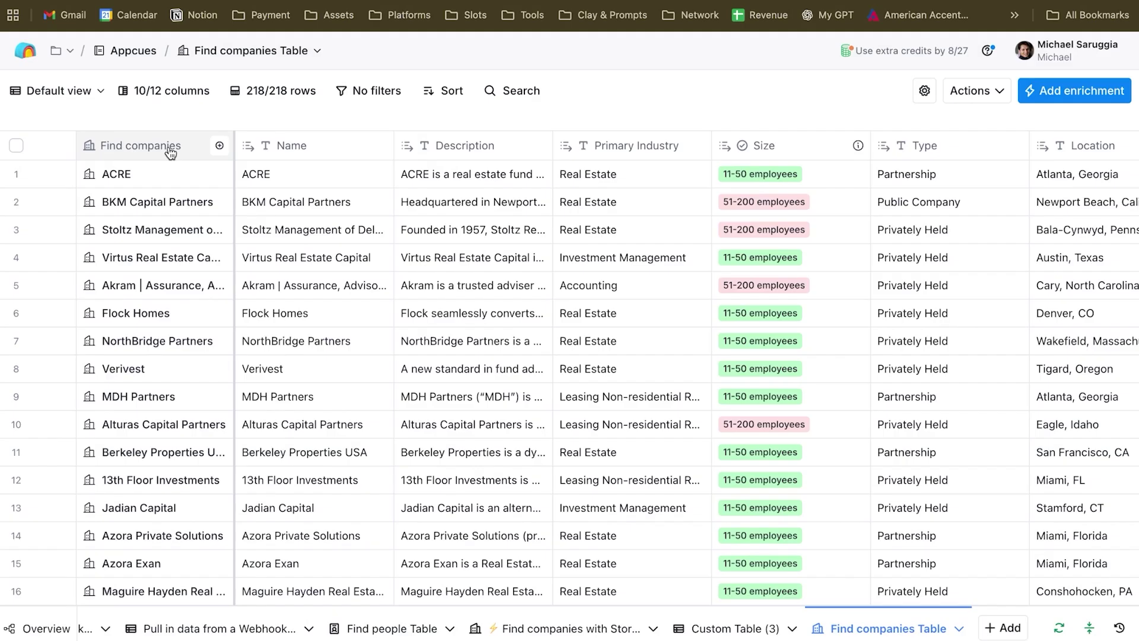
# Review the search filters behind the Find companies source, including company size, description keywords, location and result limit, and leave them as they are.
pyautogui.click(168, 147)
pyautogui.click(178, 226)
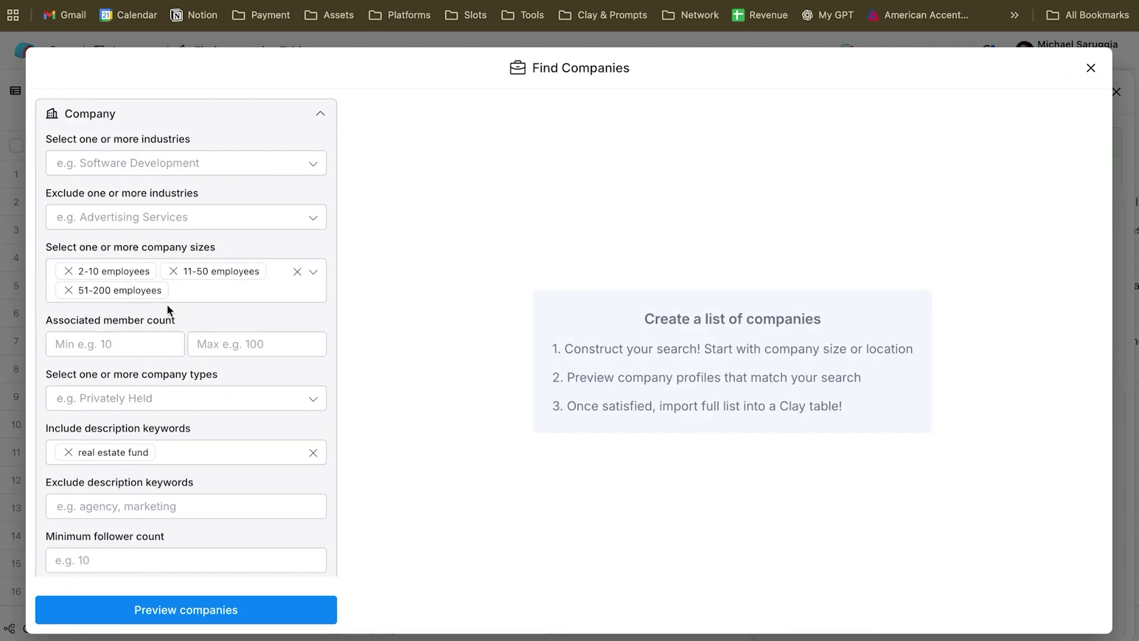
pyautogui.scroll(-3, 148, 306)
pyautogui.scroll(-5, 126, 332)
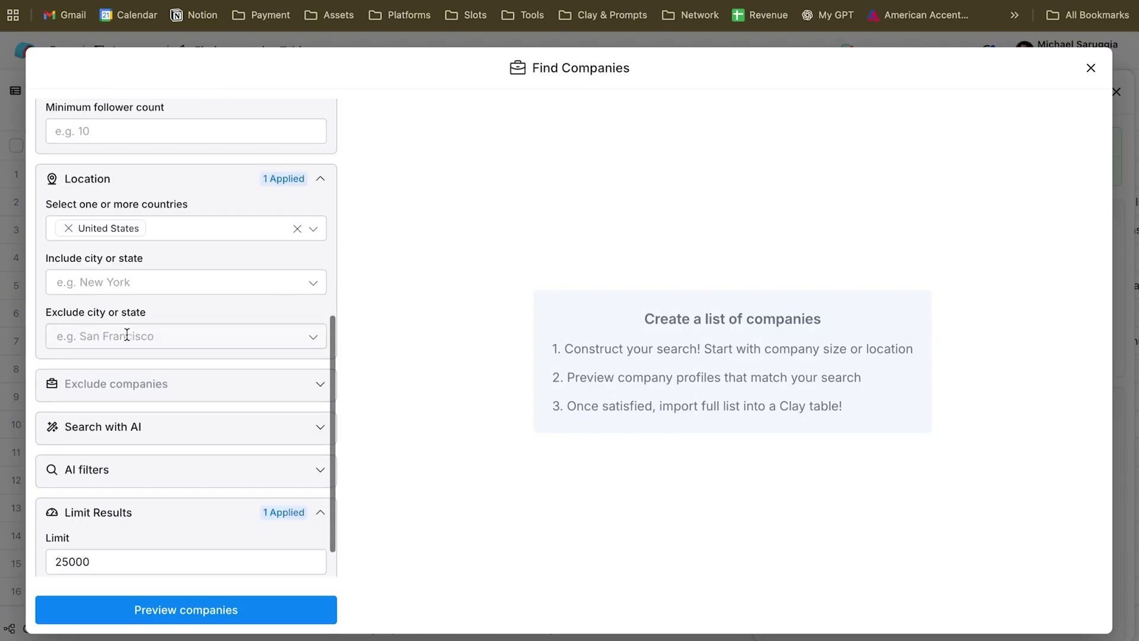
pyautogui.scroll(-1, 126, 335)
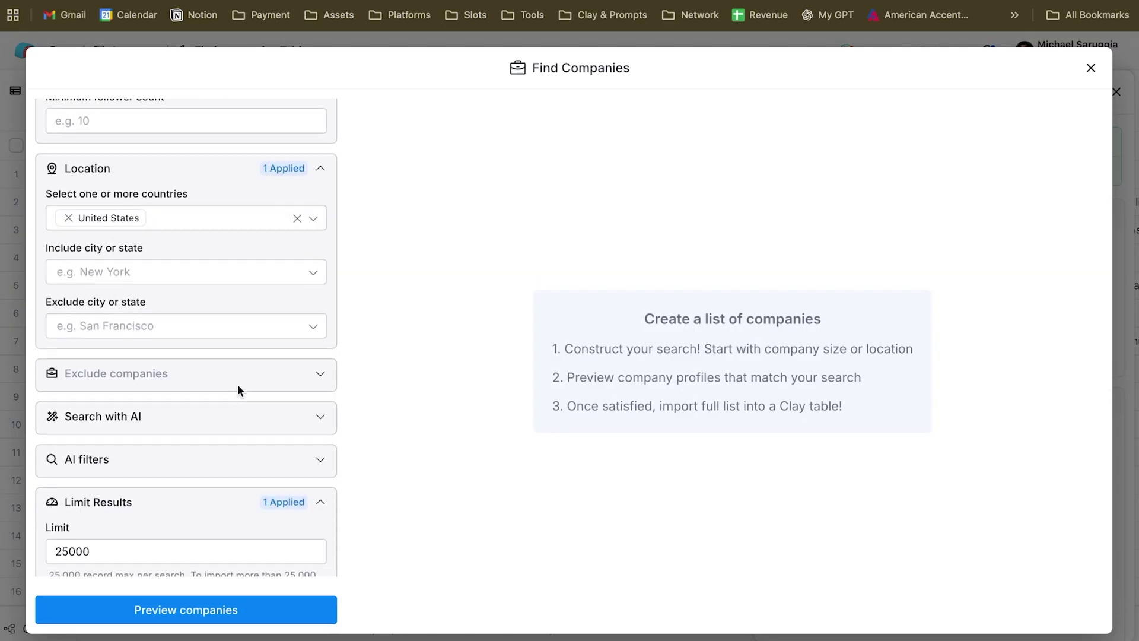
pyautogui.scroll(2, 237, 383)
pyautogui.click(1090, 69)
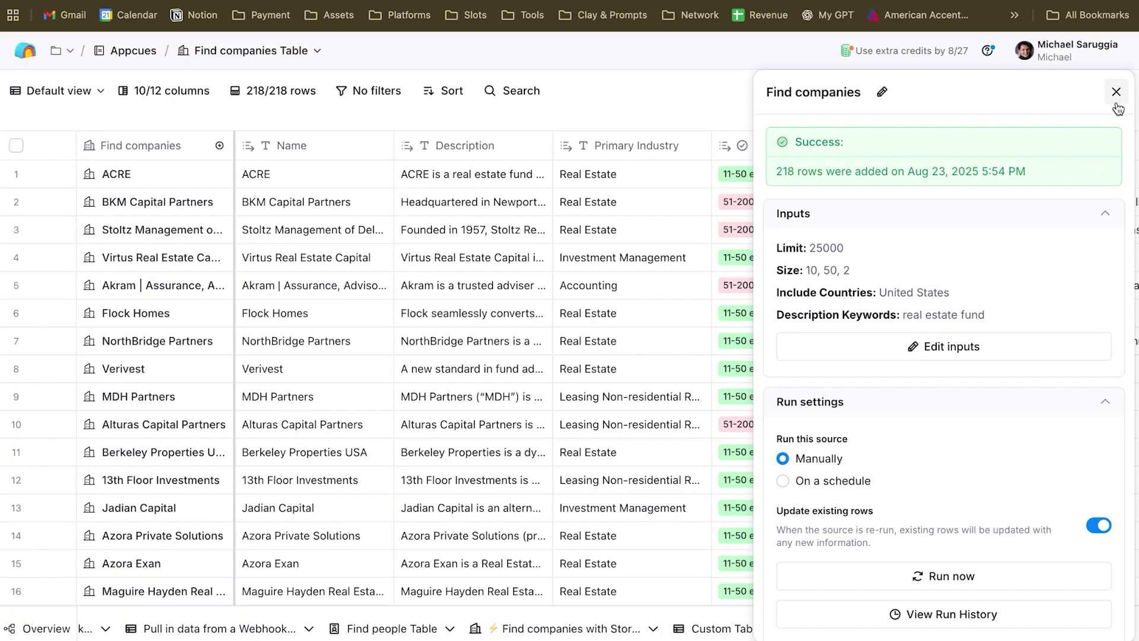
pyautogui.click(1116, 98)
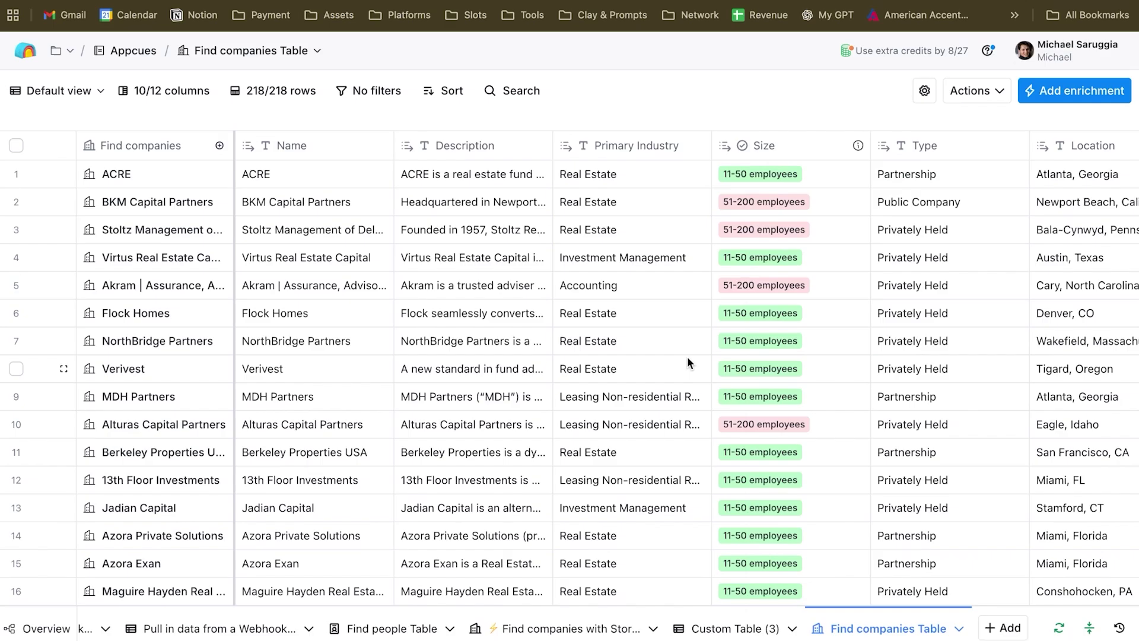
# Examine the companies table from Name through LinkedIn URL, and check the outputs of Analyse Leads on the Miro board.
pyautogui.hscroll(5, 687, 356)
pyautogui.scroll(-5, 687, 356)
pyautogui.scroll(5, 687, 356)
pyautogui.hscroll(1, 687, 356)
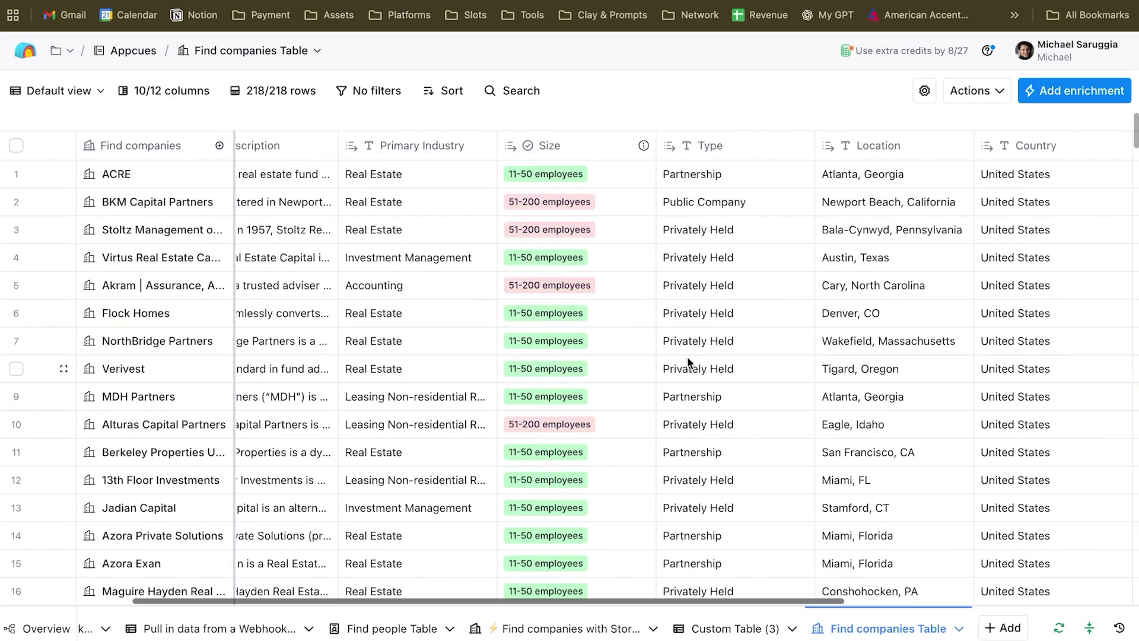
pyautogui.hscroll(3, 687, 356)
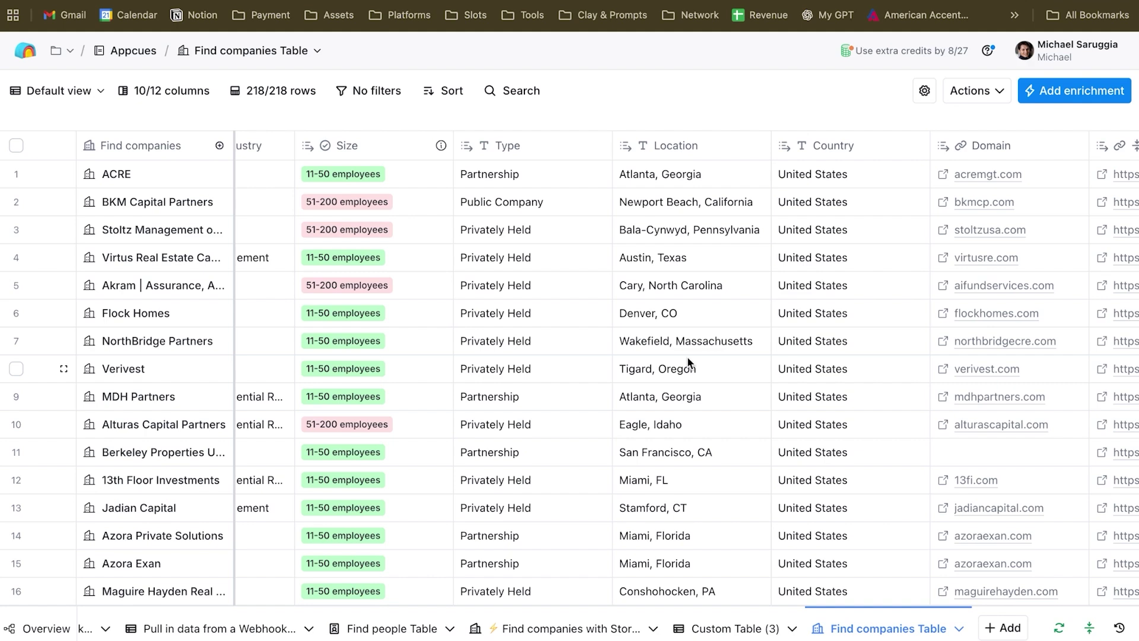
pyautogui.hscroll(3, 688, 361)
pyautogui.hscroll(-10, 688, 361)
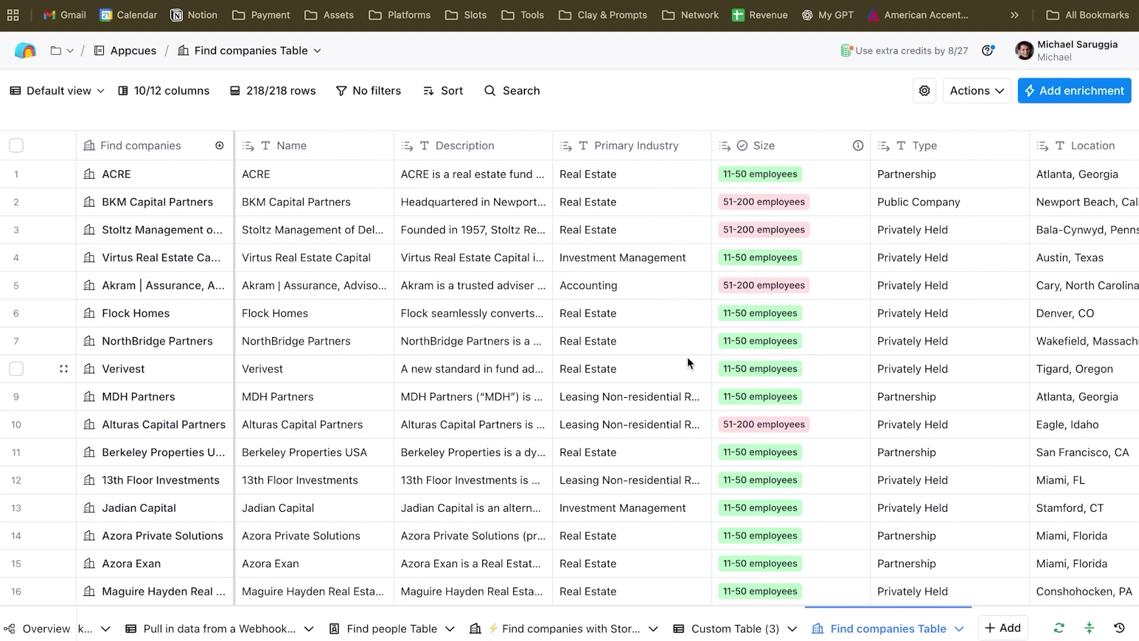
pyautogui.hscroll(4, 503, 242)
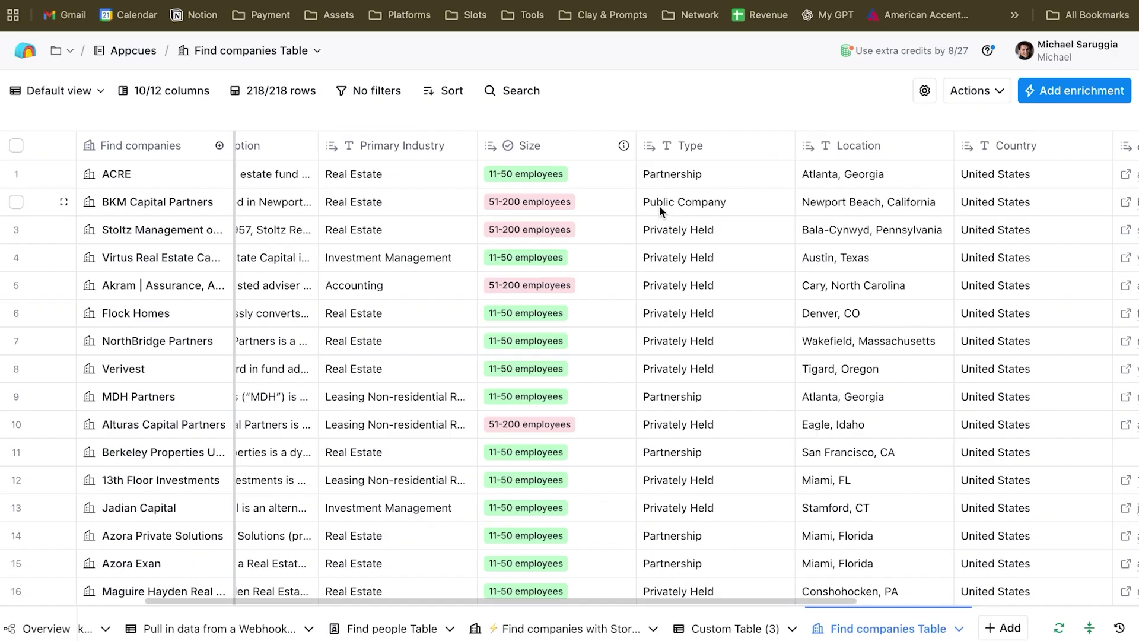
pyautogui.hscroll(2, 659, 205)
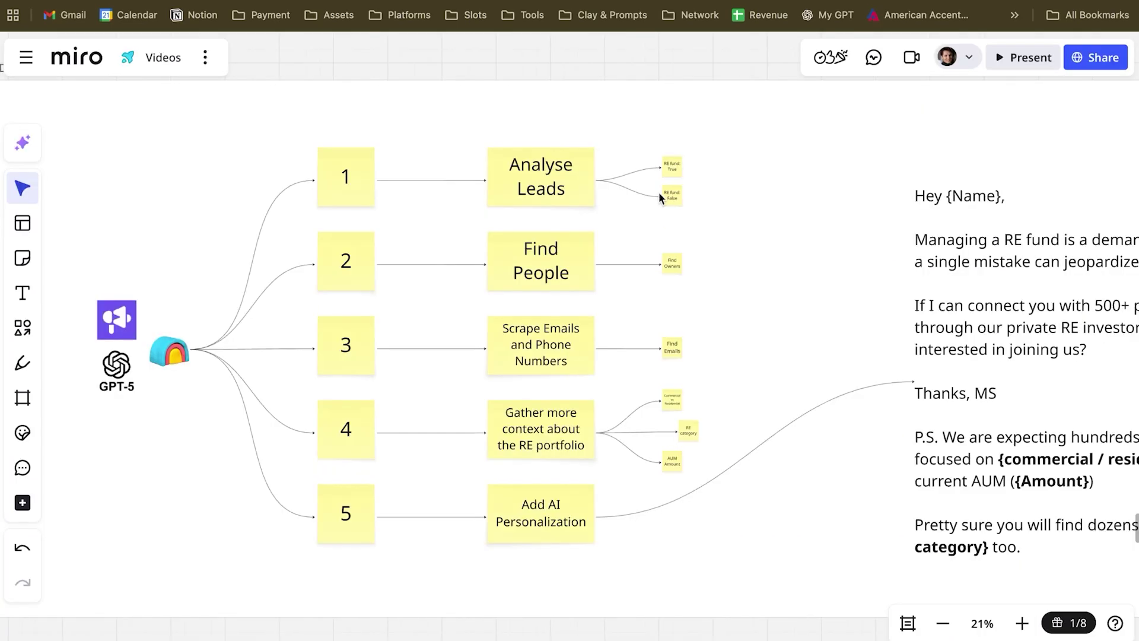
pyautogui.scroll(5, 603, 154)
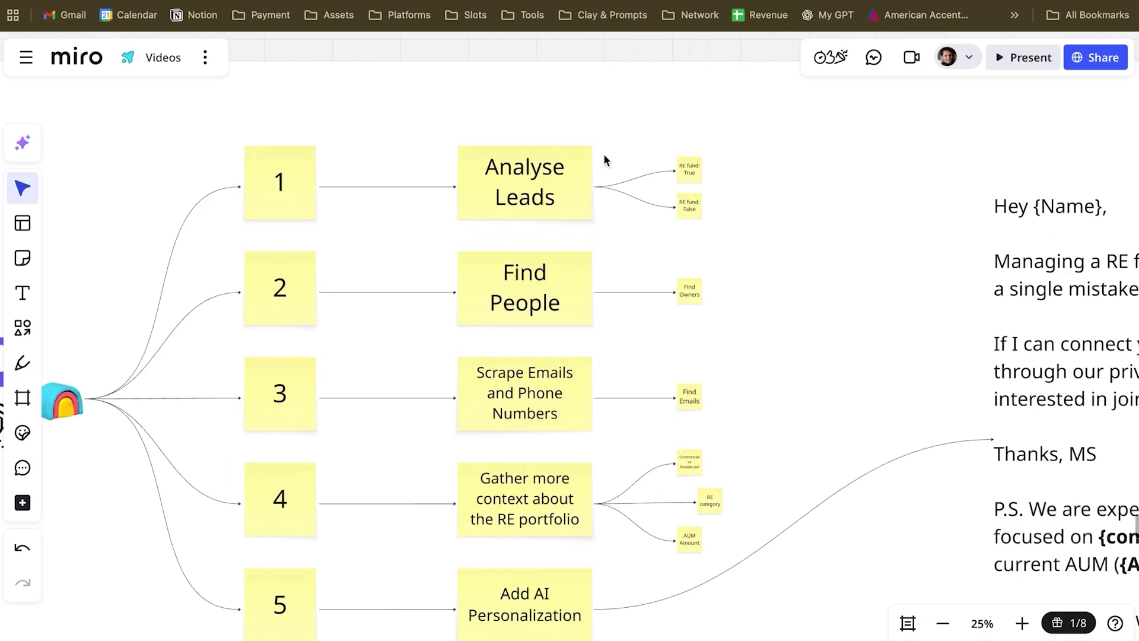
pyautogui.scroll(-4, 511, 254)
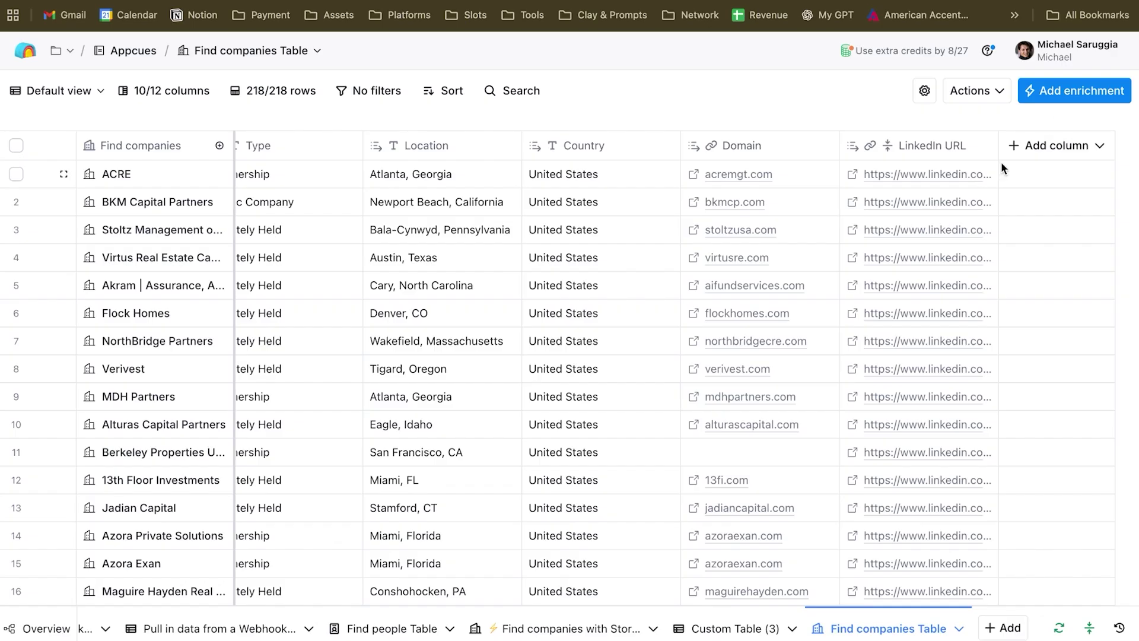
# Add a Claygent web research enrichment to the Find companies Table and open its manual configuration.
pyautogui.click(1088, 94)
pyautogui.write('CLygent')
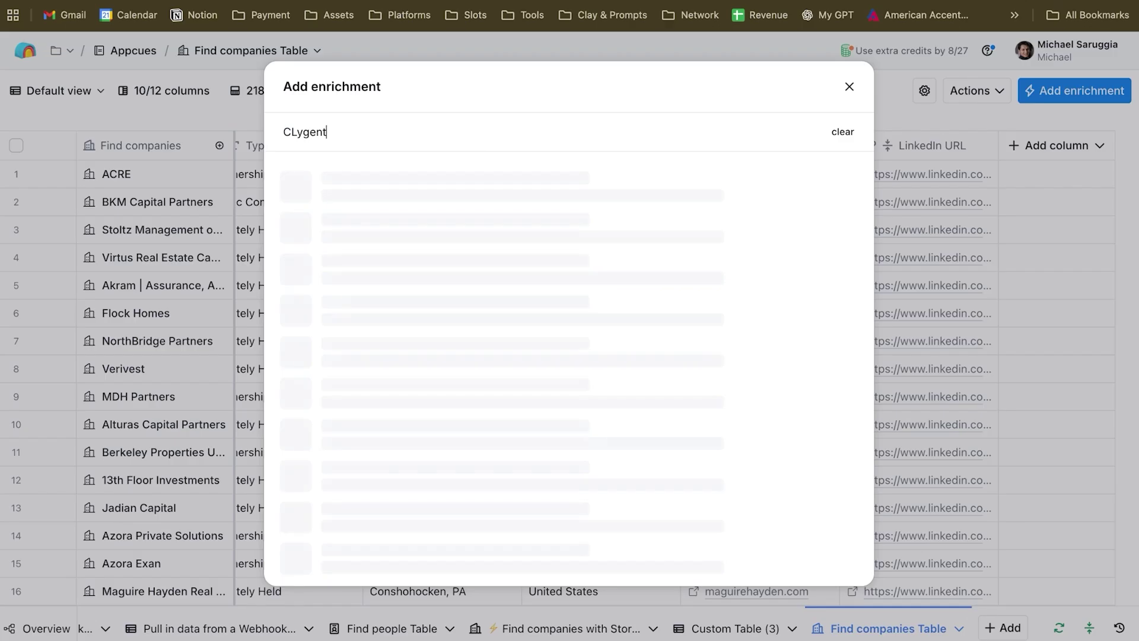
pyautogui.click(356, 268)
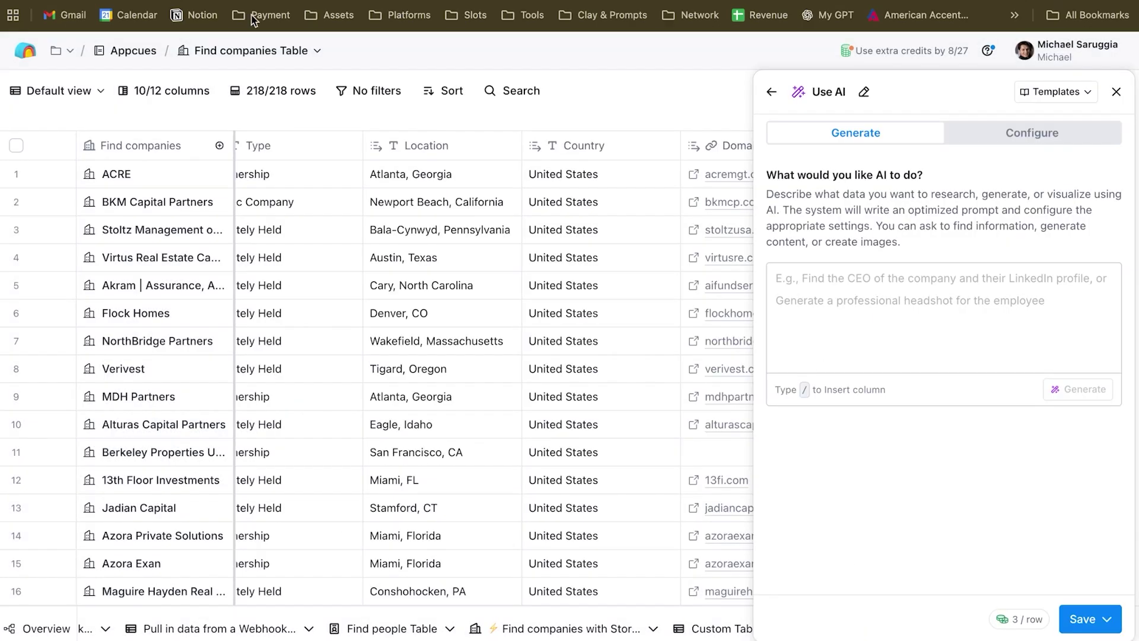
pyautogui.click(995, 147)
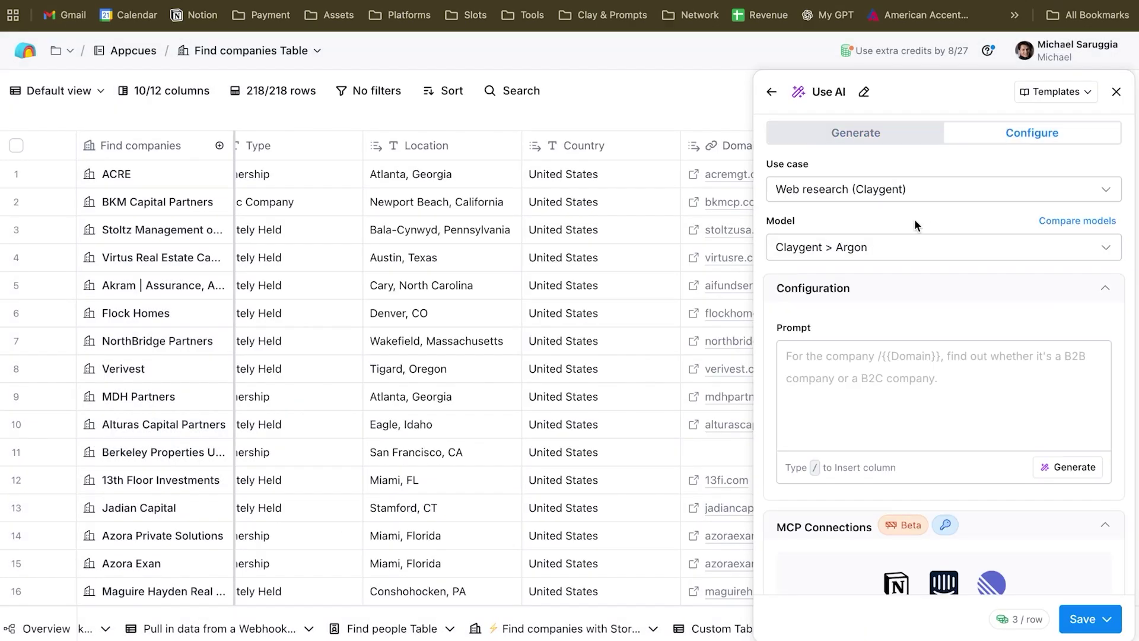
# Set the enrichment's model to OpenAI GPT 5 Mini and its account to the Clay-managed OpenAI account.
pyautogui.click(910, 246)
pyautogui.scroll(-5, 905, 357)
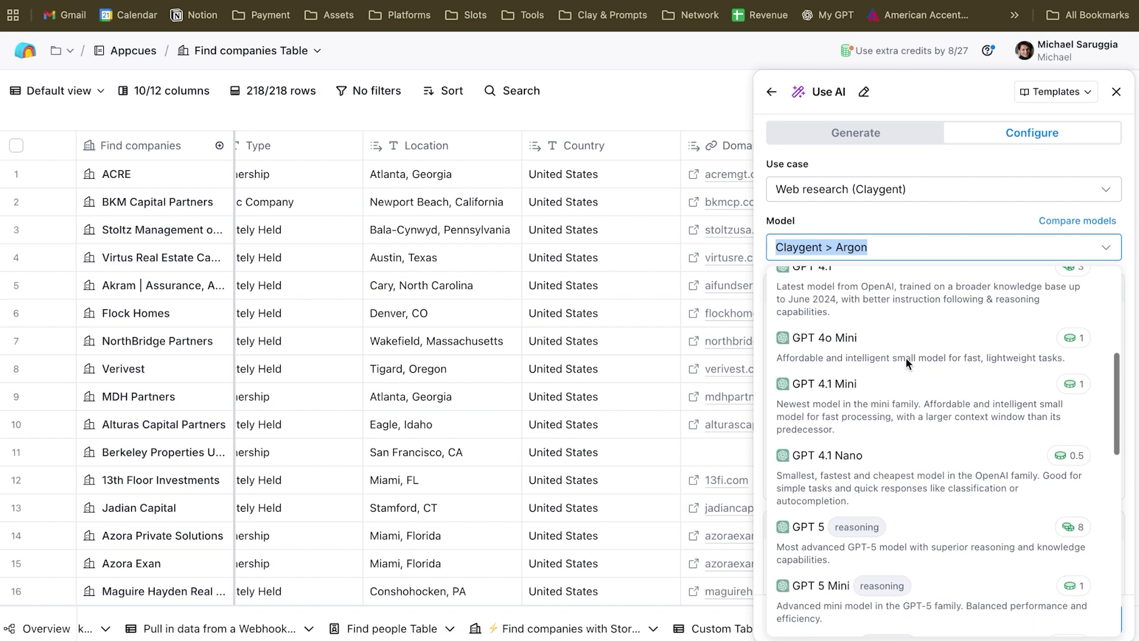
pyautogui.scroll(-8, 905, 357)
pyautogui.scroll(7, 836, 383)
pyautogui.click(836, 383)
pyautogui.scroll(-2, 896, 261)
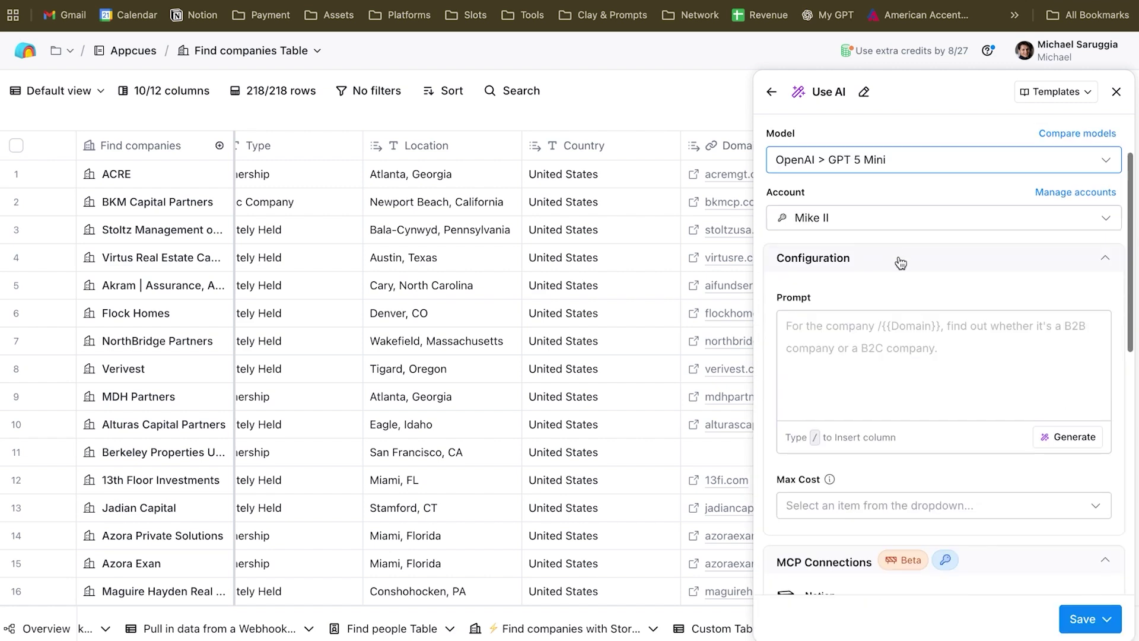
pyautogui.click(890, 230)
pyautogui.click(901, 253)
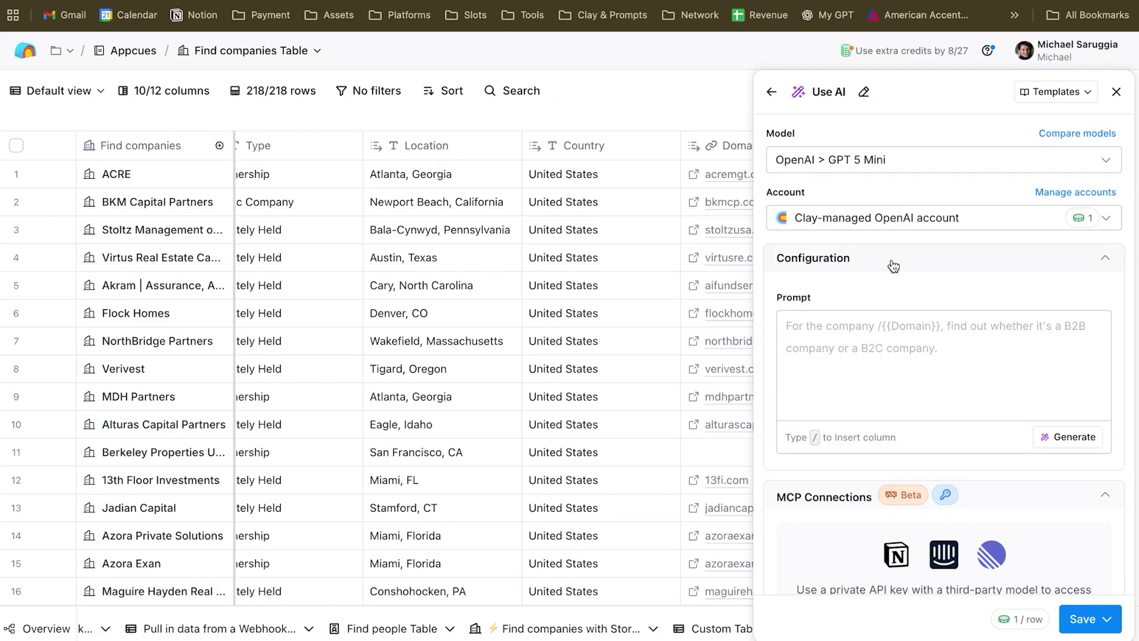
pyautogui.scroll(-2, 892, 262)
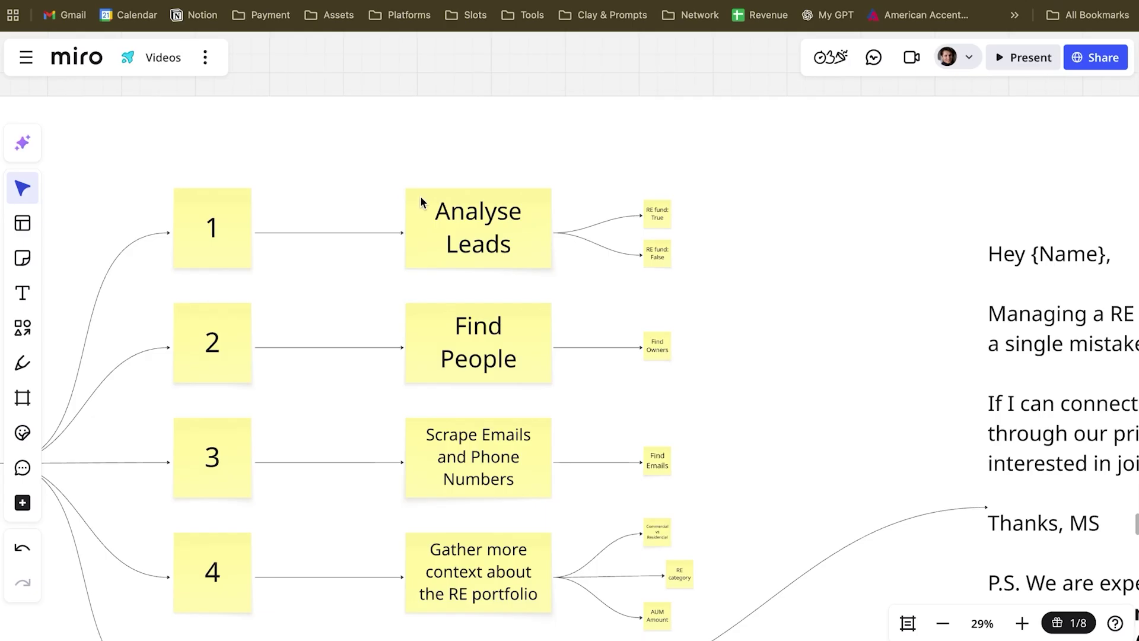
# Examine the RE fund True and RE fund False branches of Analyse Leads on the Miro board.
pyautogui.click(422, 204)
pyautogui.scroll(-3, 598, 307)
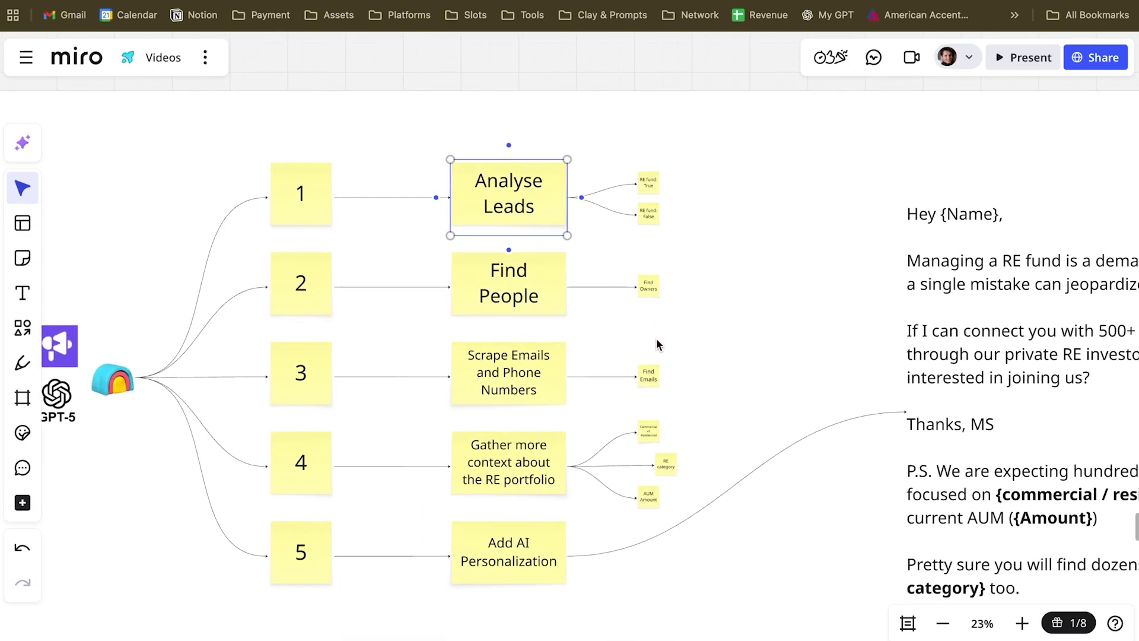
pyautogui.hscroll(2, 656, 340)
pyautogui.click(735, 271)
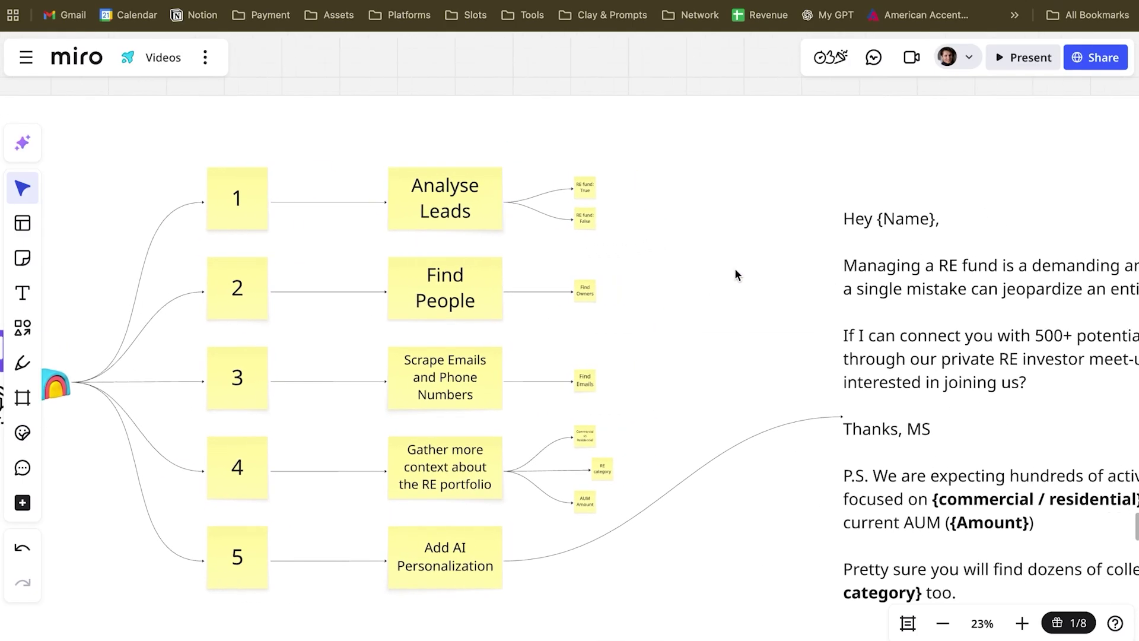
pyautogui.scroll(5, 608, 204)
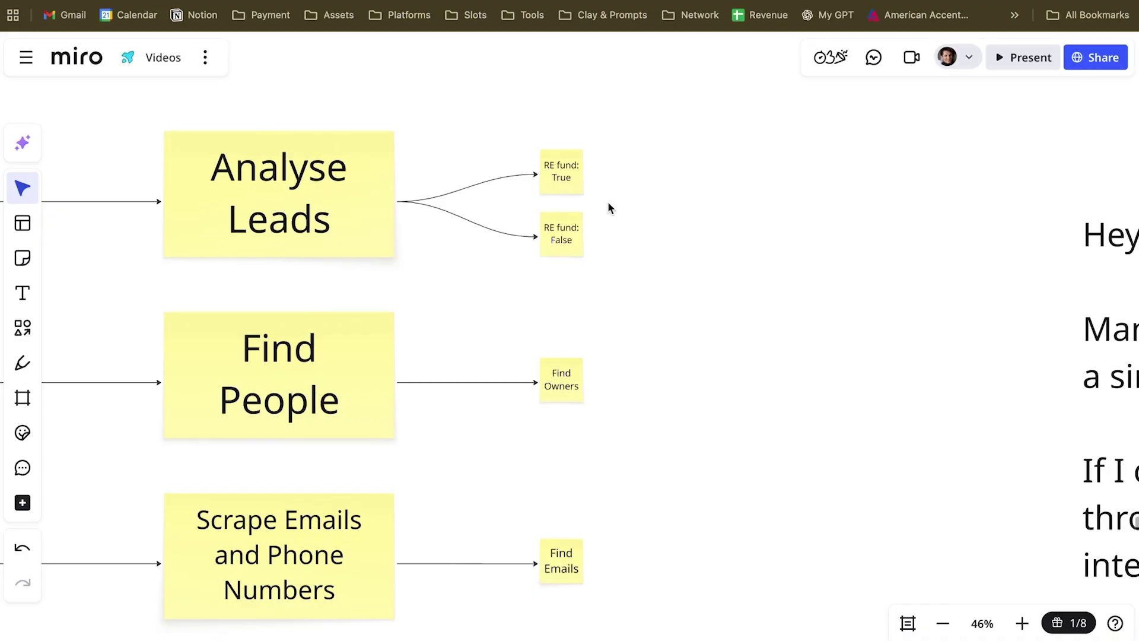
pyautogui.scroll(-2, 608, 205)
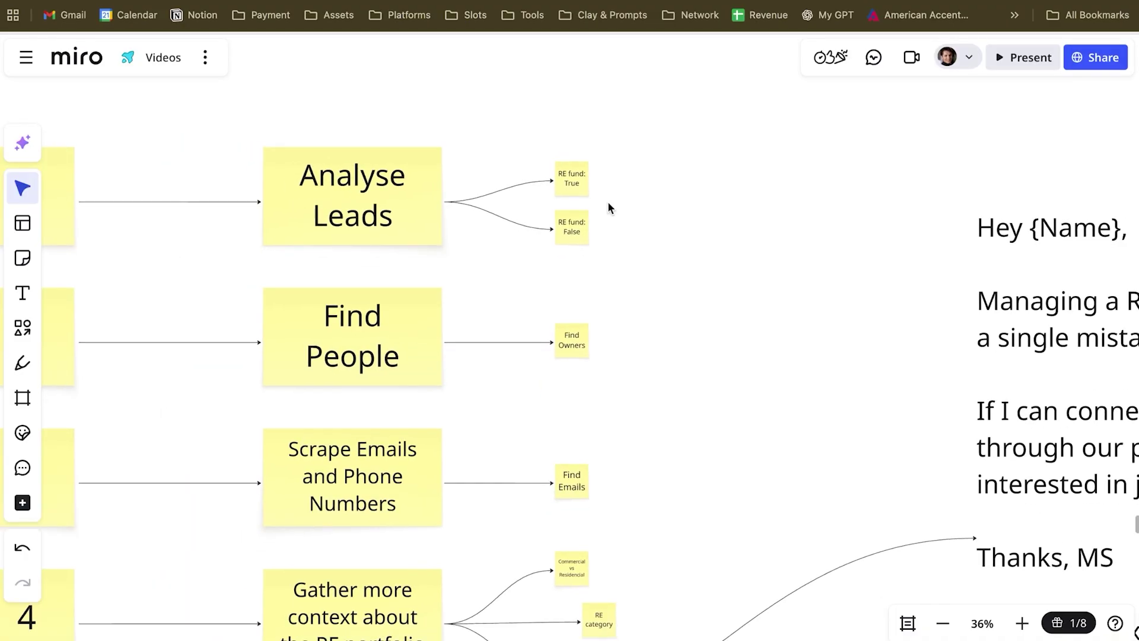
pyautogui.scroll(-2, 609, 204)
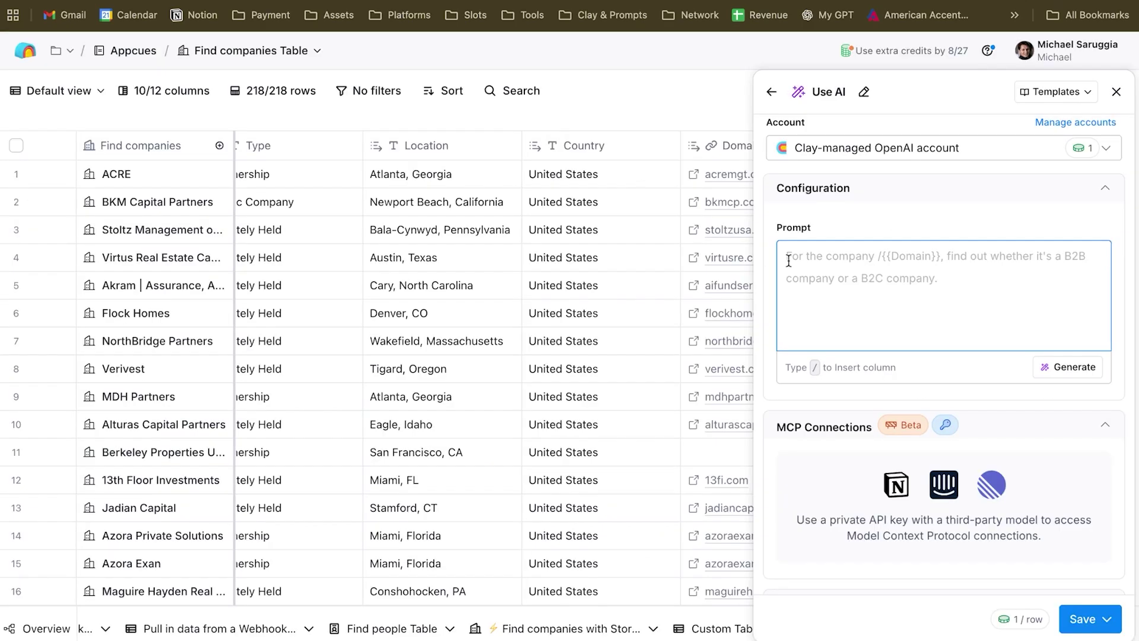
# Write a prompt referencing the domain and Name columns: "try to understand if this company is actually a real estate fund or a company investing in RE.".
pyautogui.scroll(3, 788, 262)
pyautogui.scroll(-2, 788, 261)
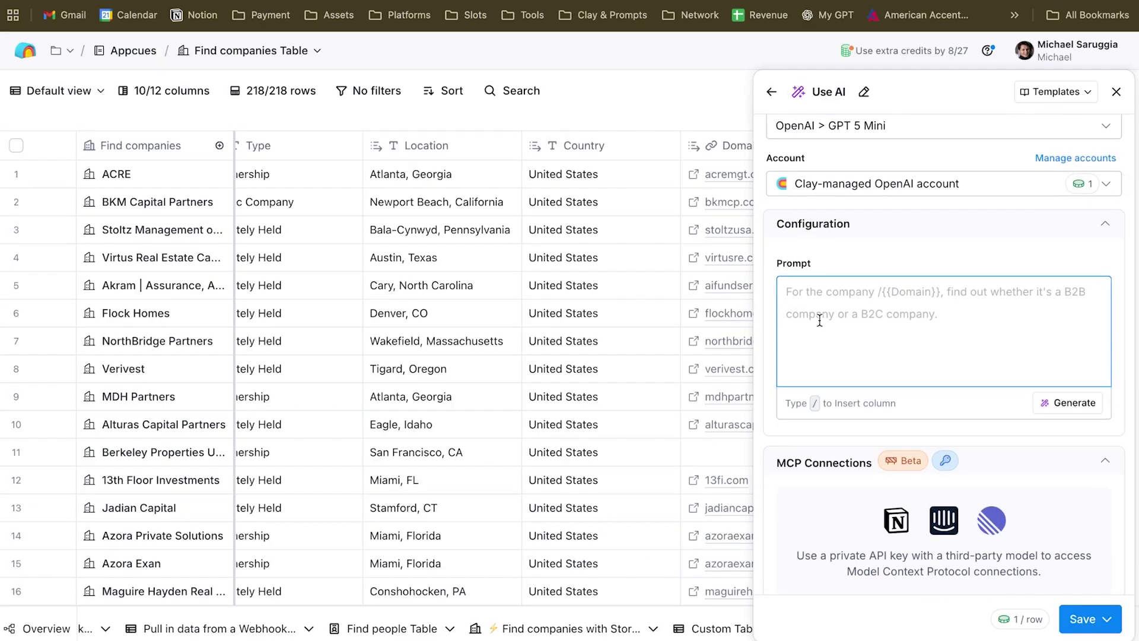
pyautogui.write('For /doma')
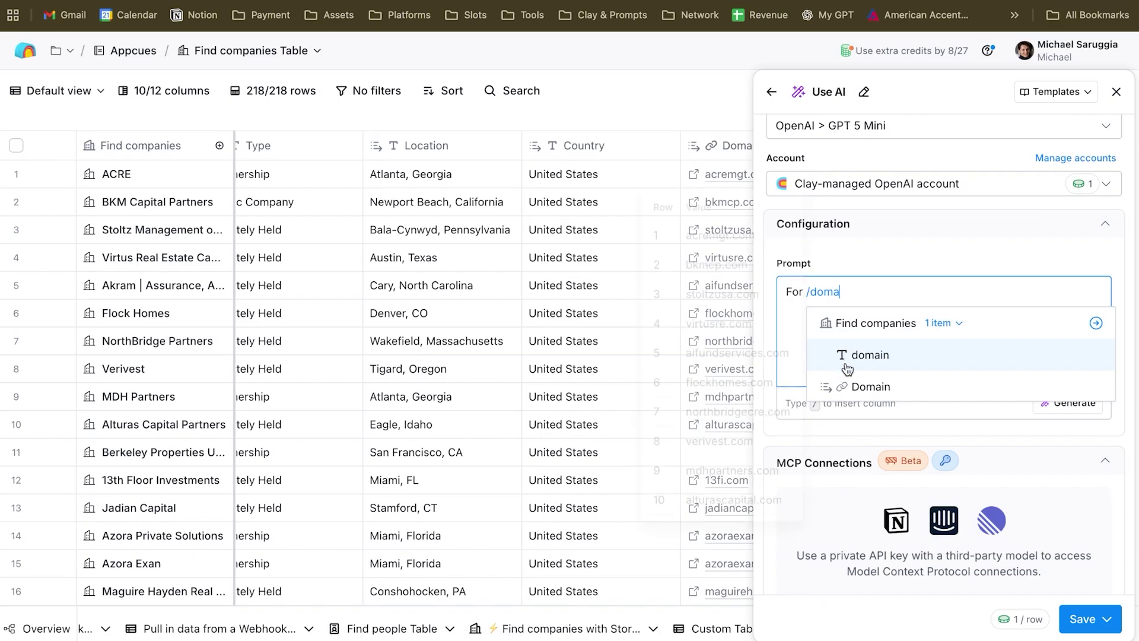
pyautogui.click(846, 363)
pyautogui.write('and /')
pyautogui.click(826, 392)
pyautogui.write('try to understand if this company is actually a real estate fund or a company investing in')
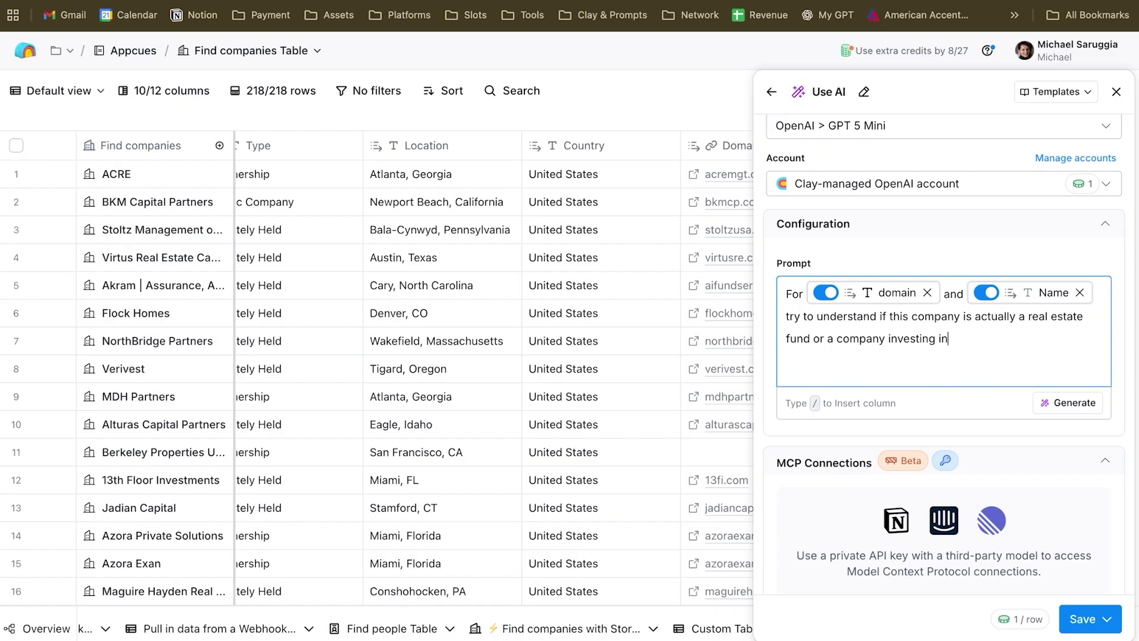
pyautogui.write(' RE.')
# Add two separate lines to the prompt: "If so return True" and "If not return False".
pyautogui.press('Return')
pyautogui.press('Return')
pyautogui.write('If so retu')
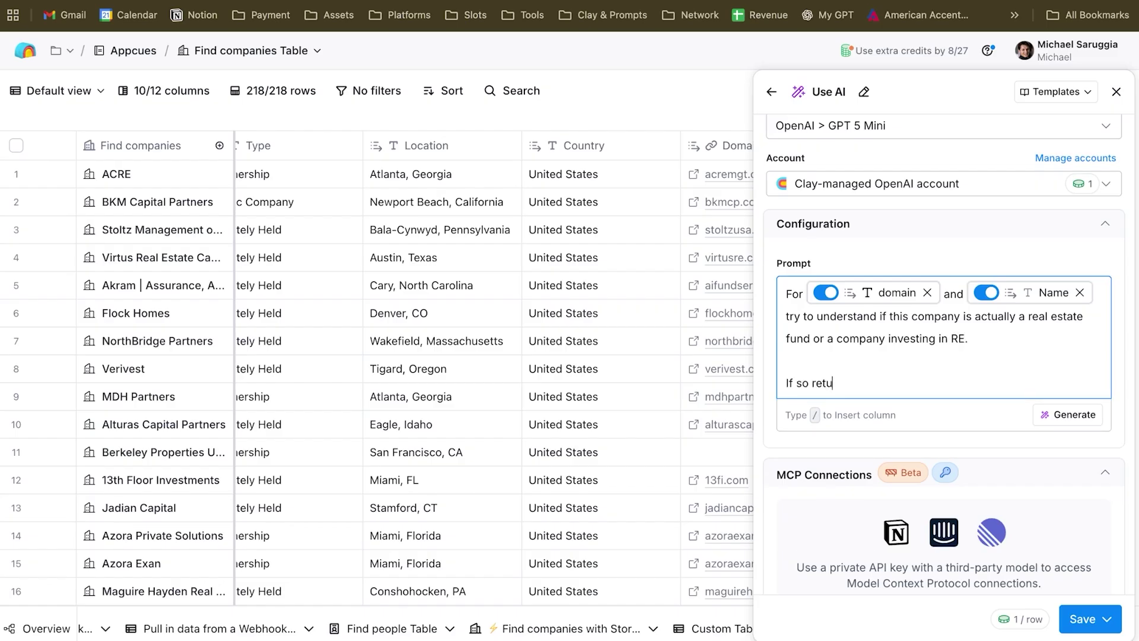
pyautogui.write('rn True')
pyautogui.press('Return')
pyautogui.press('Return')
pyautogui.write('If not return Fakse')
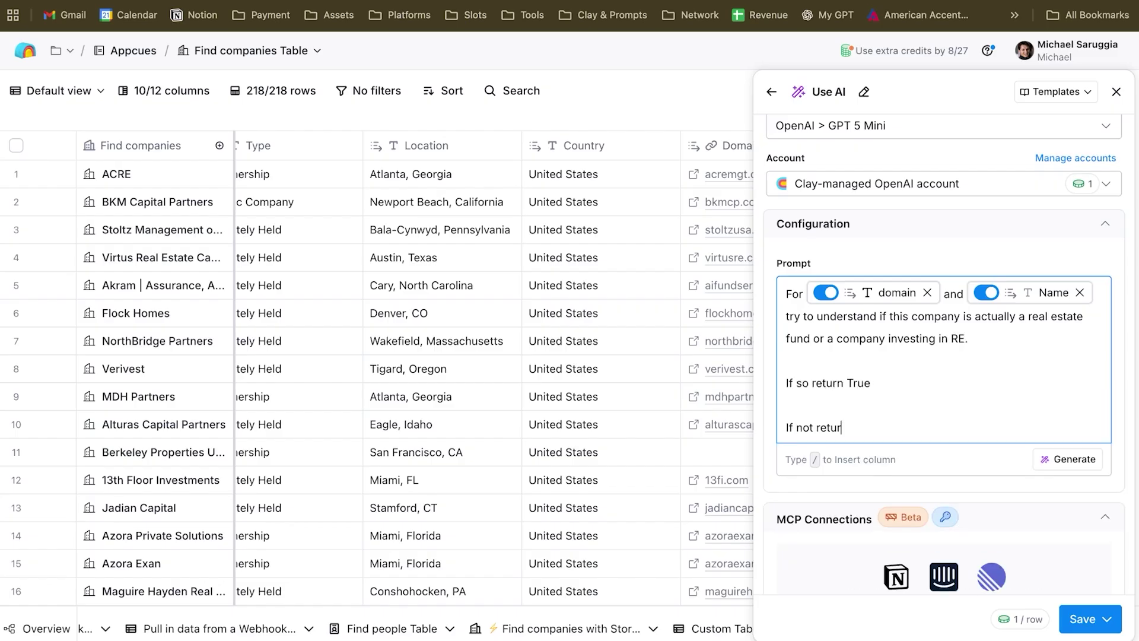
pyautogui.press('BackSpace')
pyautogui.press('BackSpace')
pyautogui.press('BackSpace')
pyautogui.write('lse')
pyautogui.click(977, 262)
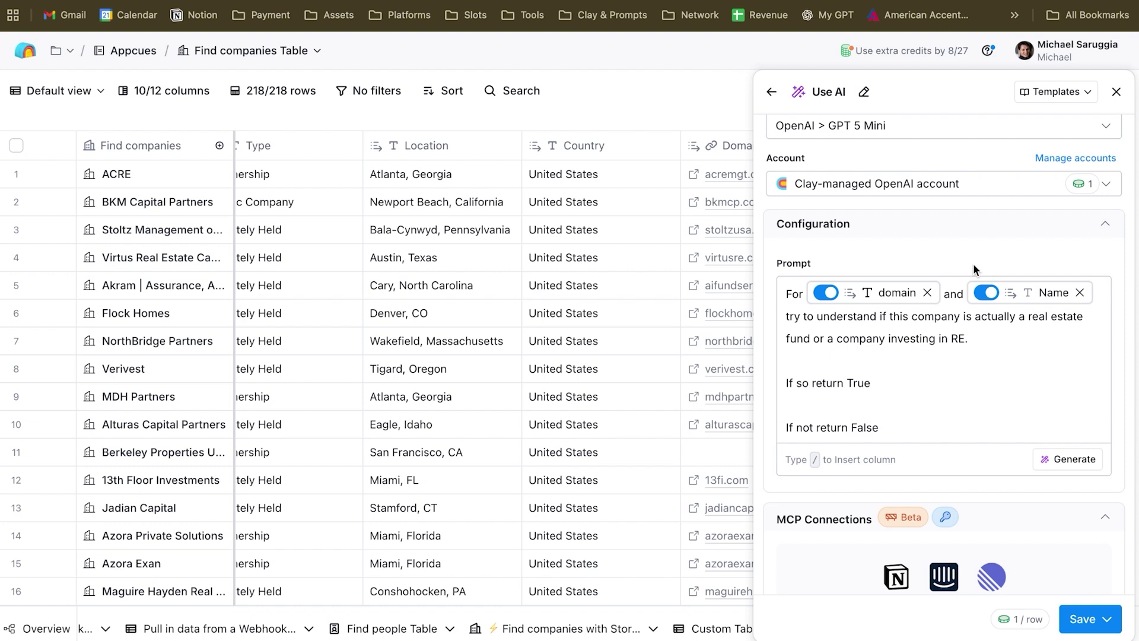
# Set the response output's data type to True/False and show the available types again.
pyautogui.scroll(-3, 973, 263)
pyautogui.scroll(-5, 973, 264)
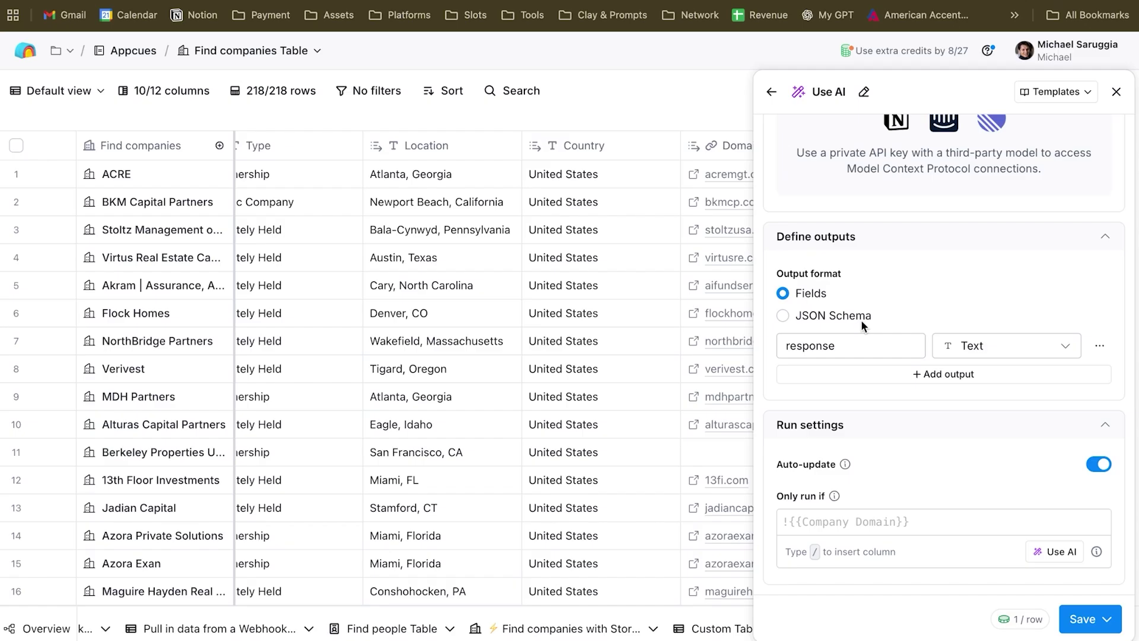
pyautogui.click(970, 352)
pyautogui.click(982, 382)
pyautogui.click(994, 348)
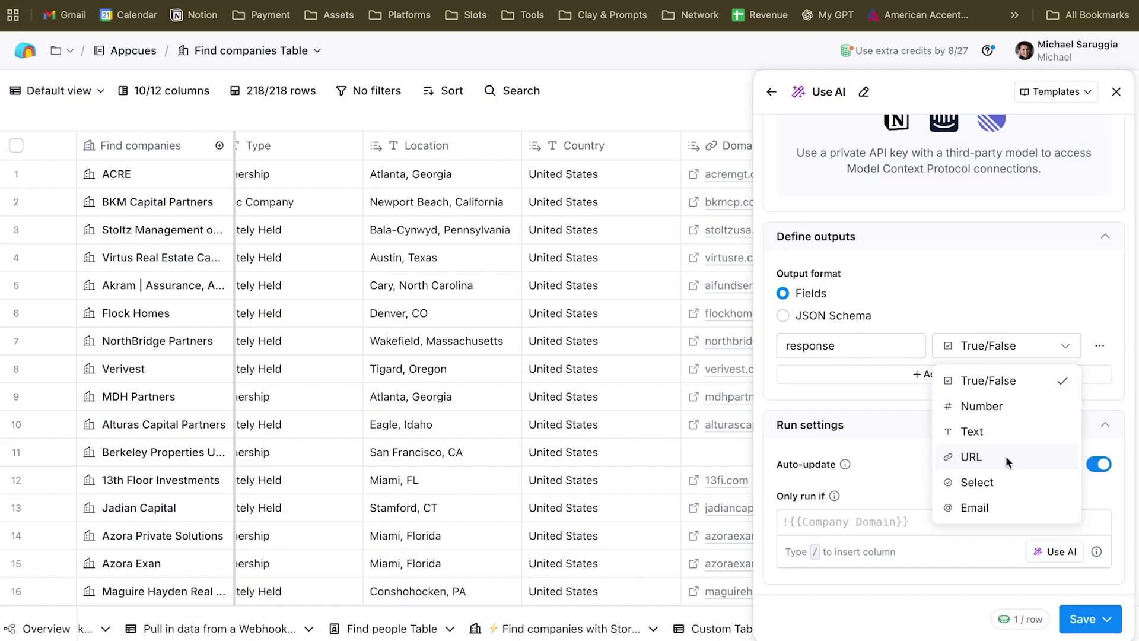
# Keep True/False as the response type, save the AI column and run it.
pyautogui.click(1008, 387)
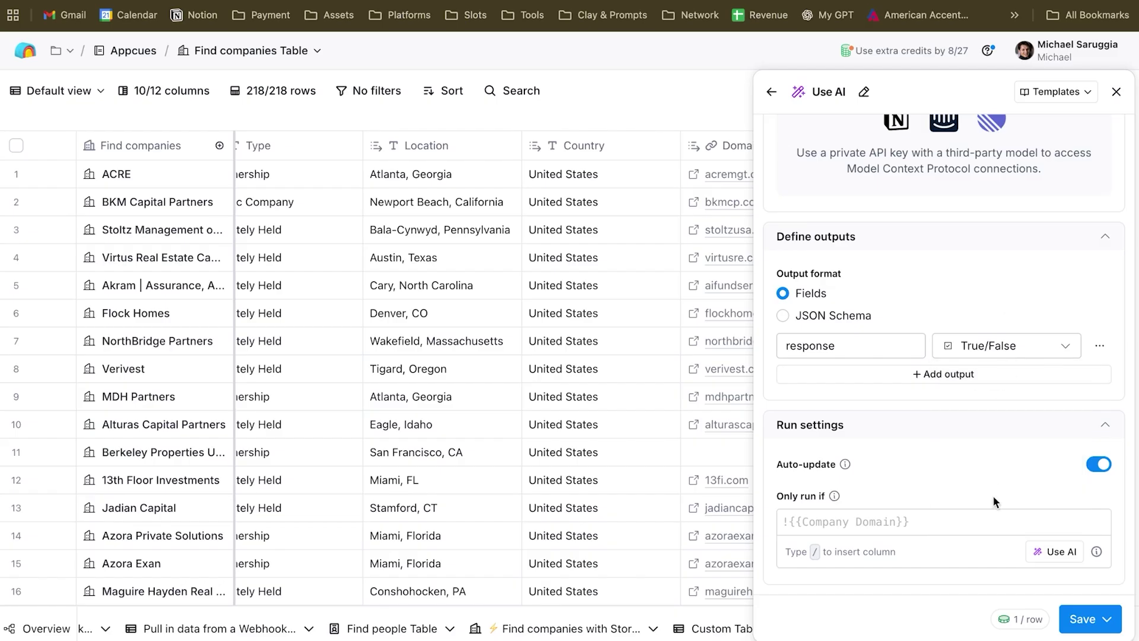
pyautogui.click(1082, 620)
pyautogui.click(975, 509)
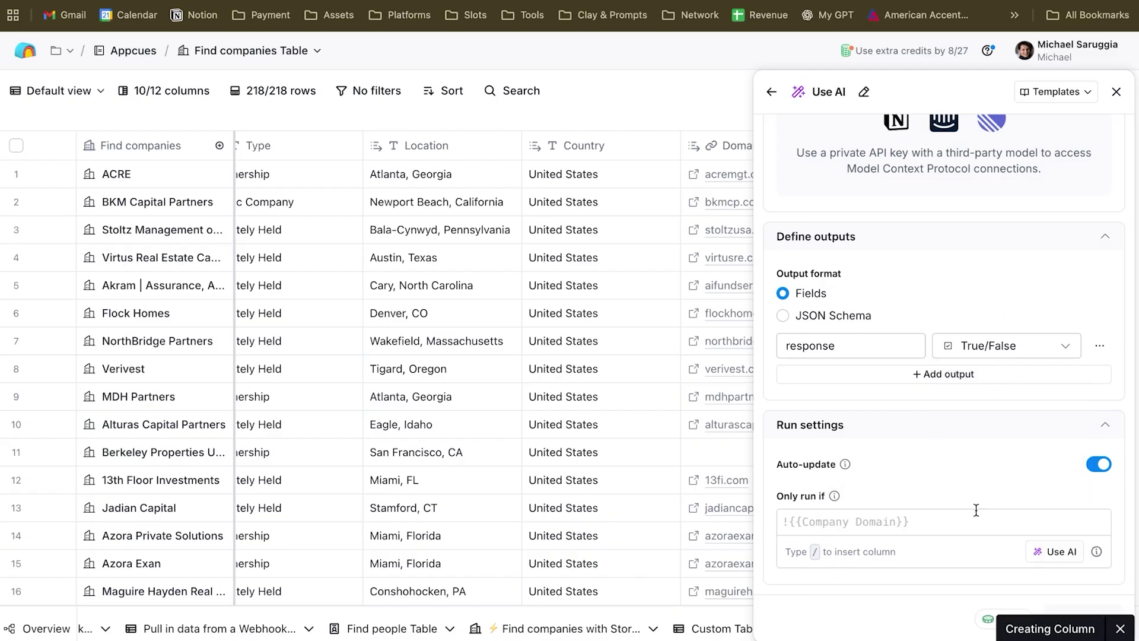
# Add the Response value from the AI result as its own column in the companies table.
pyautogui.click(920, 285)
pyautogui.click(1014, 177)
pyautogui.click(1083, 230)
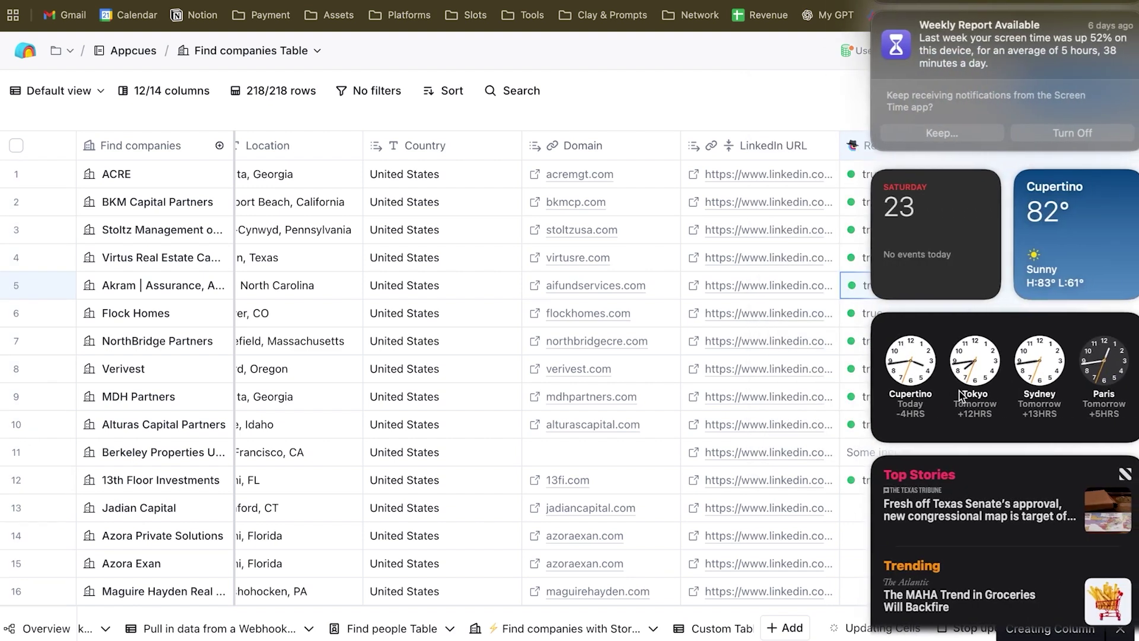
pyautogui.hscroll(5, 887, 455)
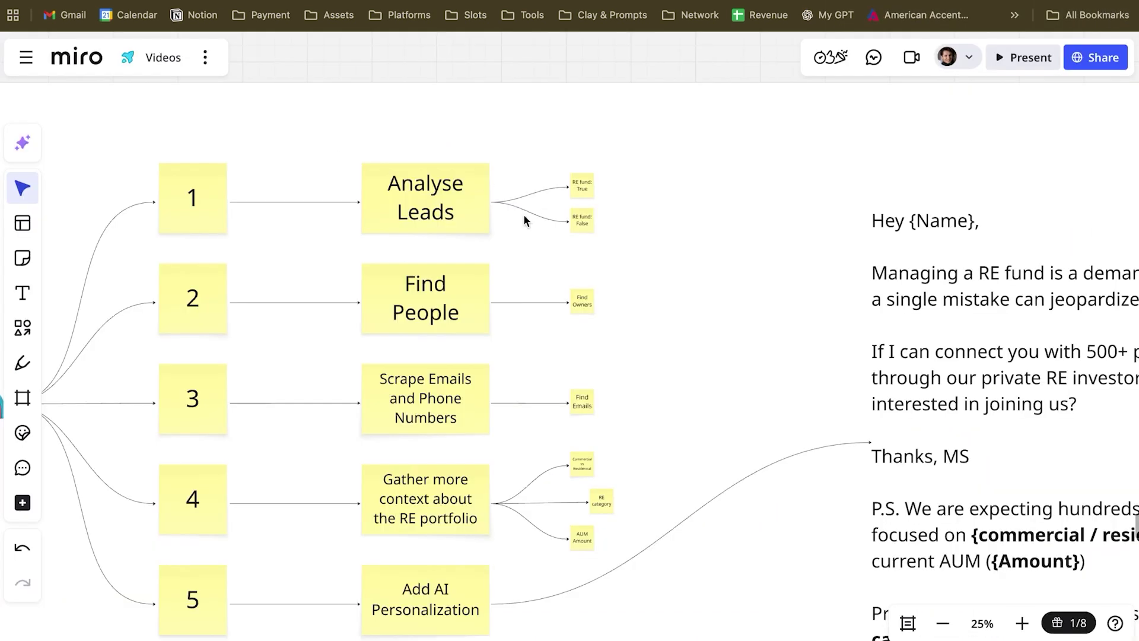
# Examine the Find People stage and its Find Owners branch on the Miro board.
pyautogui.scroll(2, 480, 300)
pyautogui.click(439, 311)
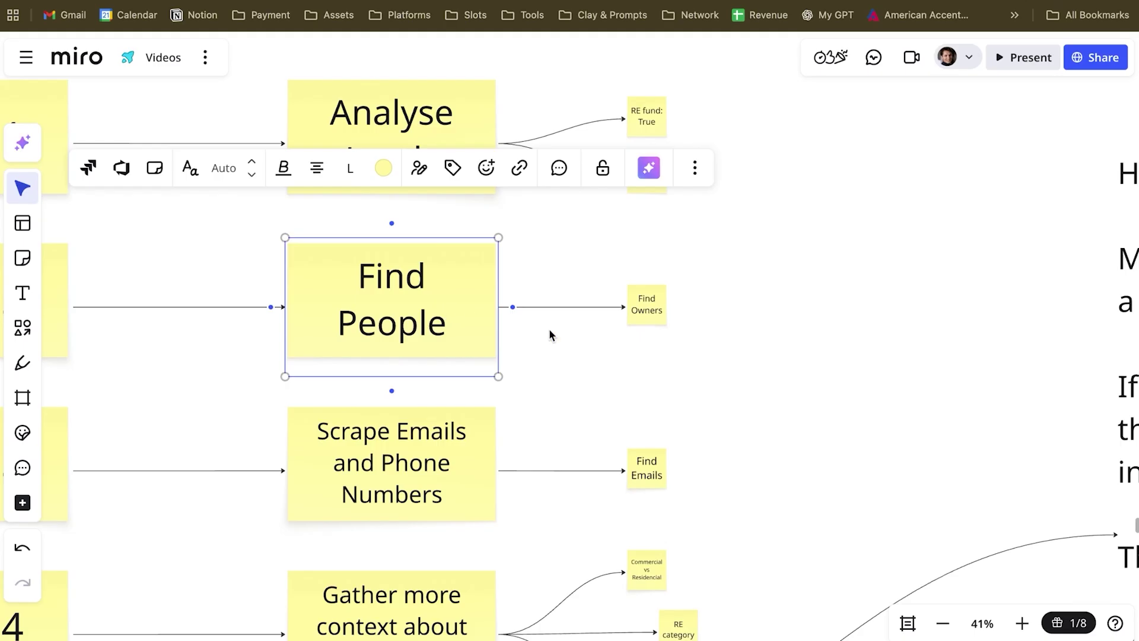
pyautogui.click(639, 321)
pyautogui.click(766, 329)
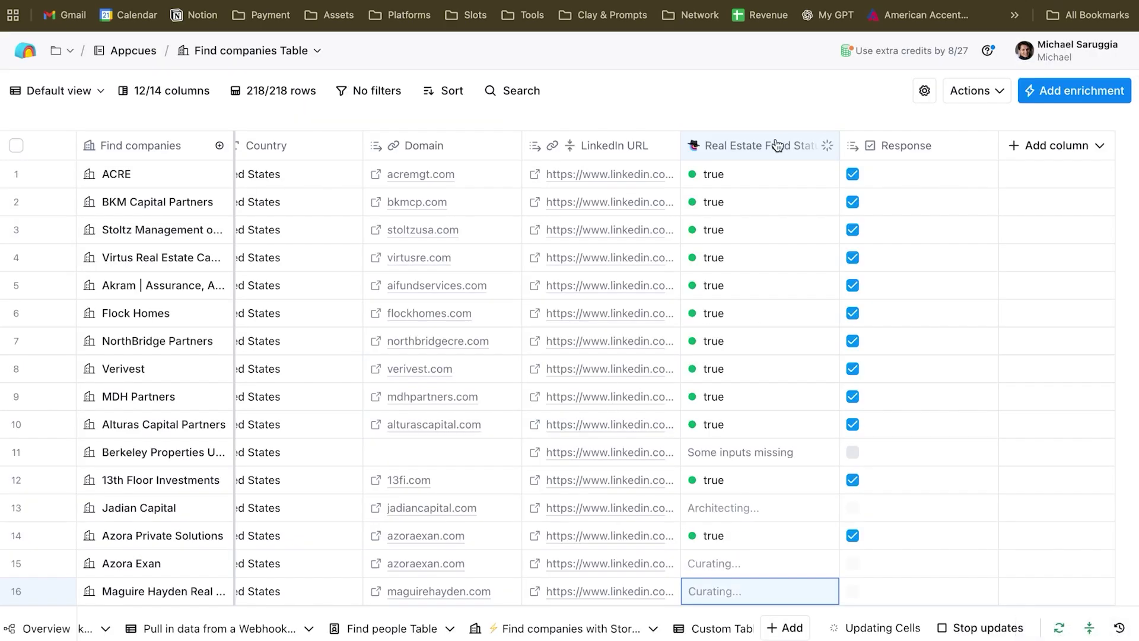
# Duplicate the Real Estate Fund Status column in the Clay table and bring up the copy's prompt.
pyautogui.click(774, 145)
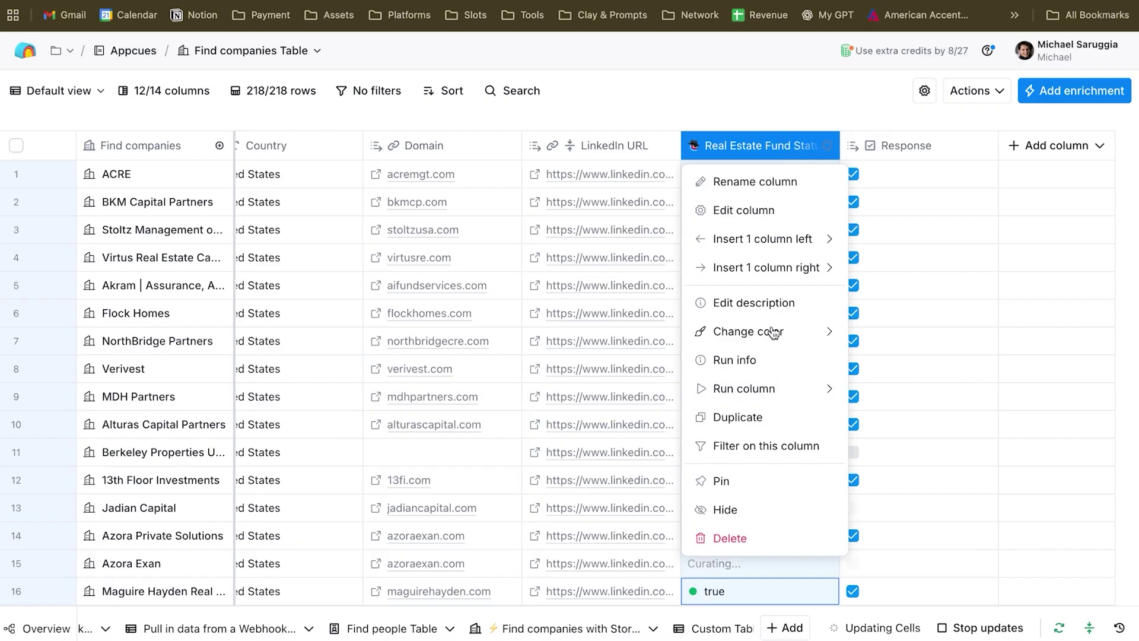
pyautogui.click(760, 417)
pyautogui.scroll(-2, 949, 350)
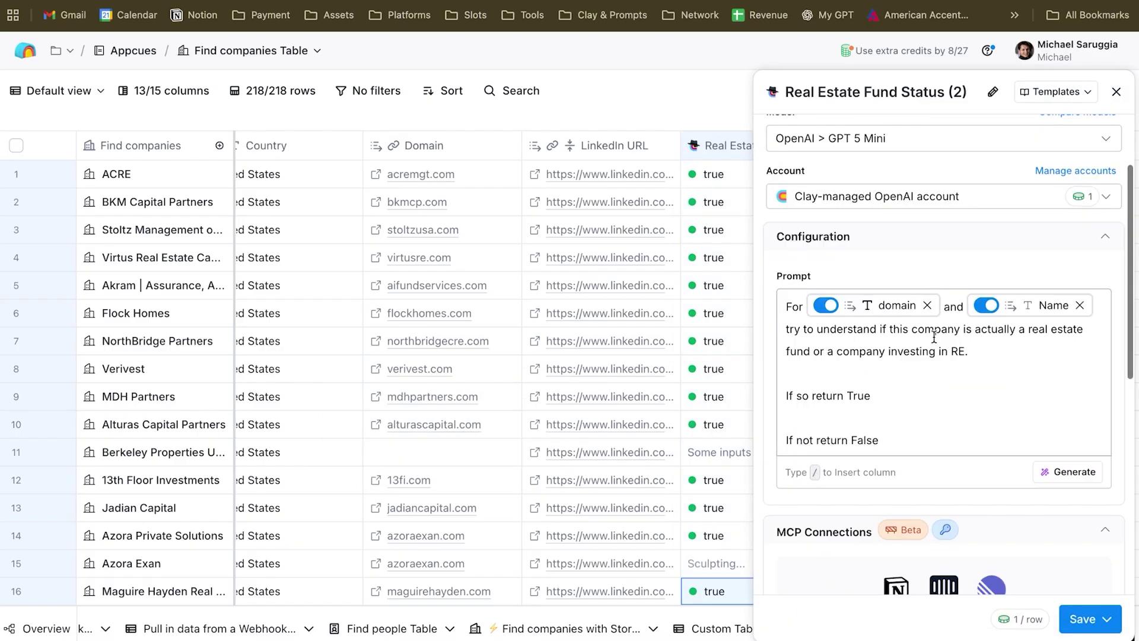
pyautogui.scroll(-1, 966, 332)
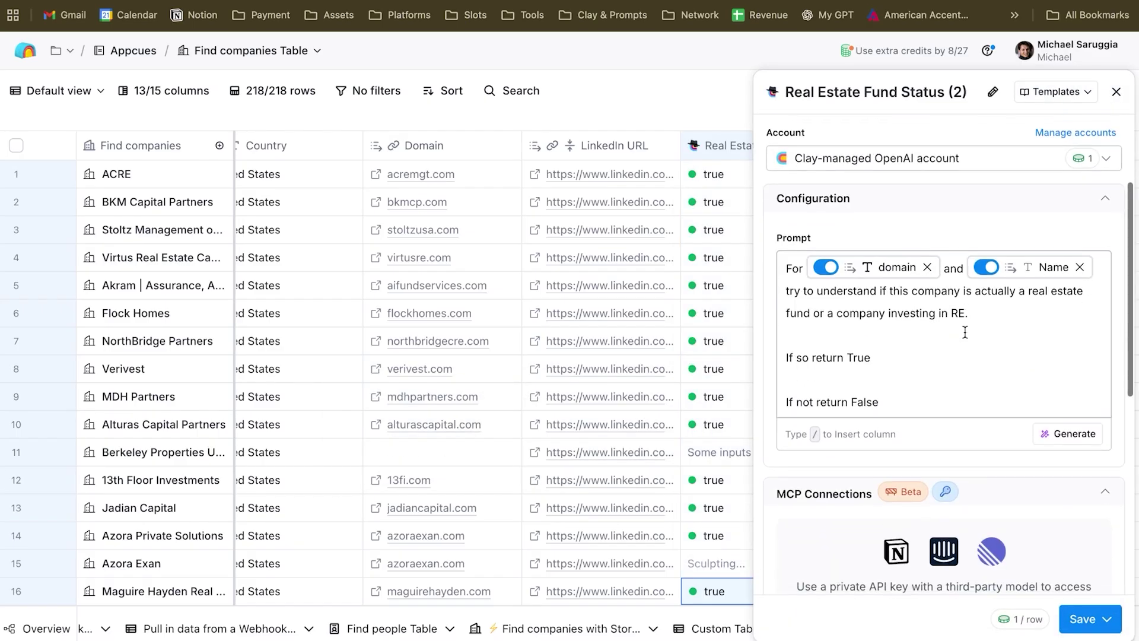
# Replace the prompt after "try to" with "find the name of the owner or the president or the CEO of this RE company.".
pyautogui.click(817, 295)
pyautogui.hotkey('ctrl', 'shift', 'End')
pyautogui.write('find the name of the owner or the preside')
pyautogui.press('BackSpace')
pyautogui.write('ident or the CEO of th')
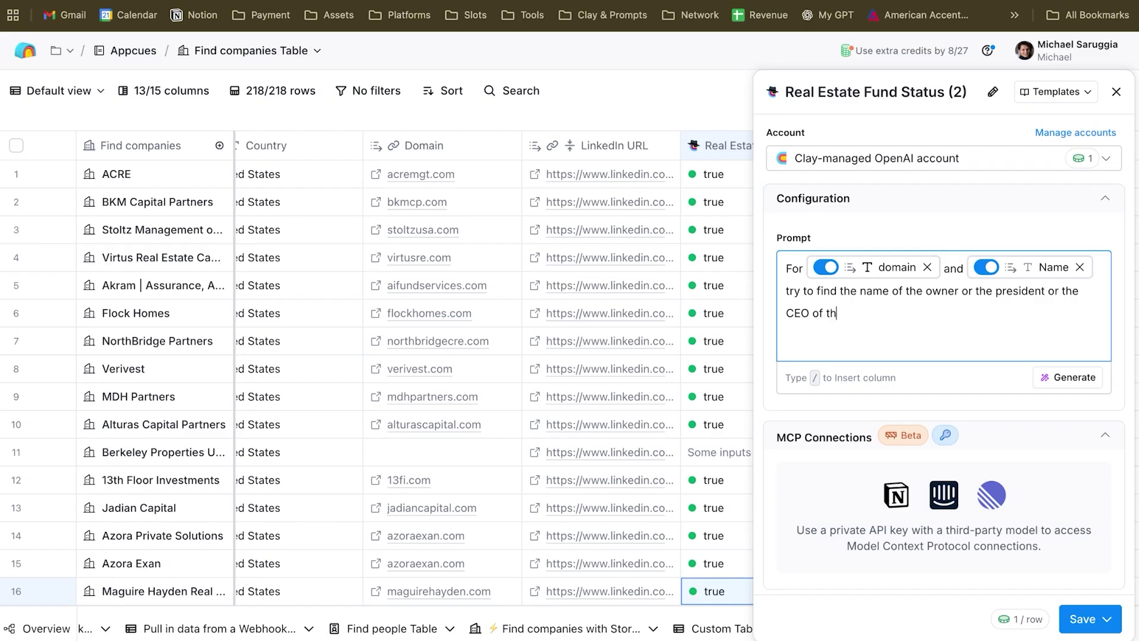
pyautogui.write('is RE company.')
# Add a separate prompt line asking to just return name and surname of 1 person, and set the response output type to Text.
pyautogui.press('Return')
pyautogui.press('Return')
pyautogui.write('Just return name and ')
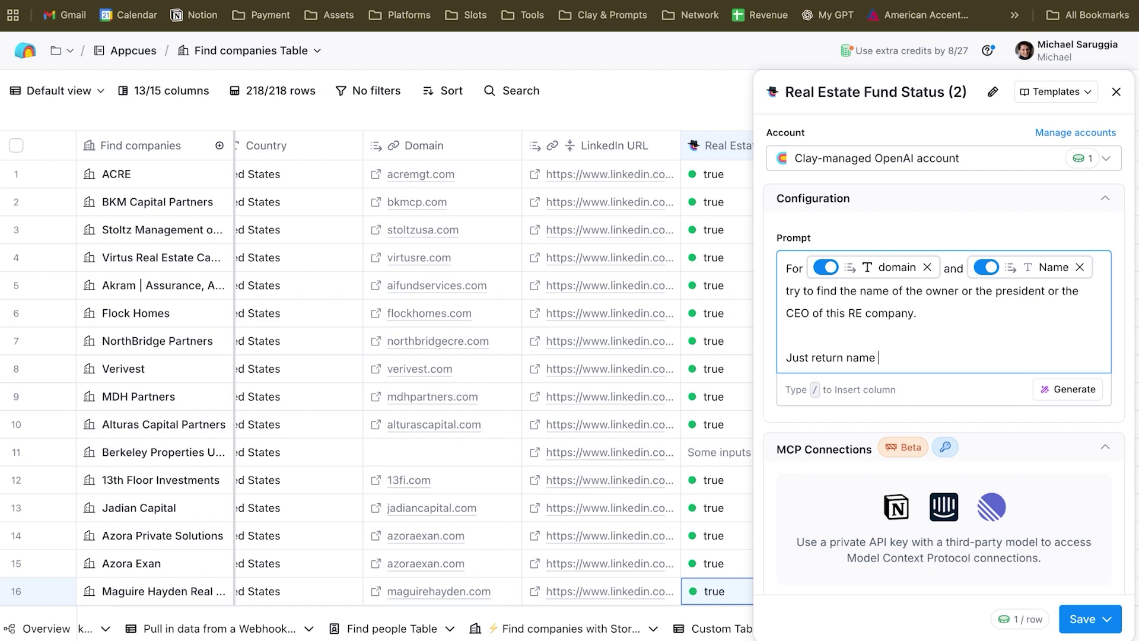
pyautogui.write('surname of 1 per')
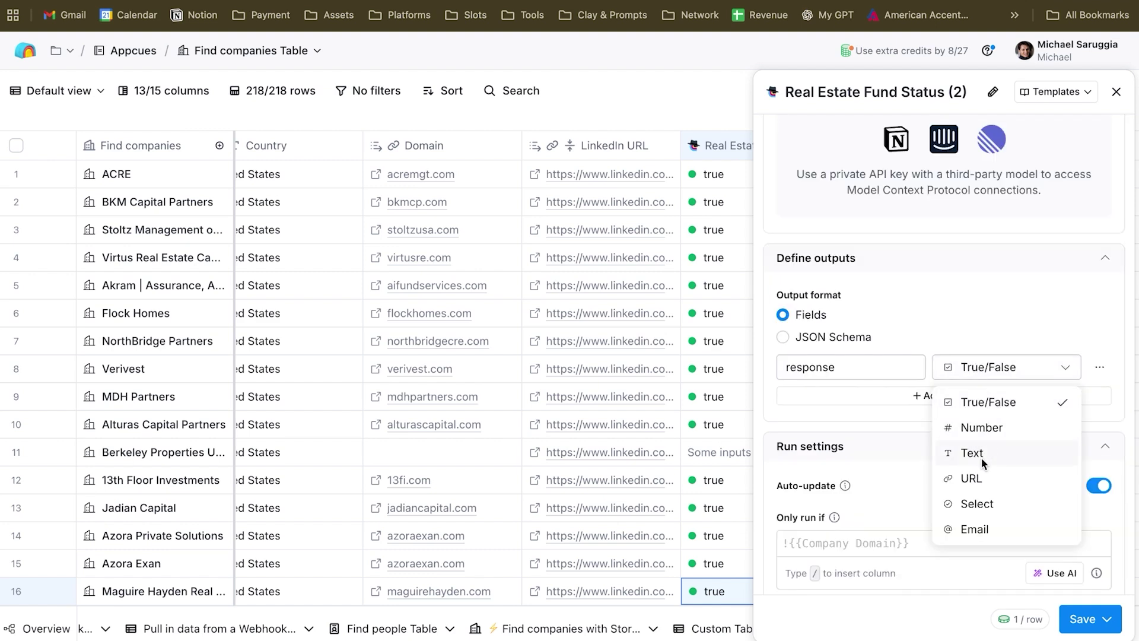
pyautogui.click(980, 453)
pyautogui.scroll(-1, 802, 485)
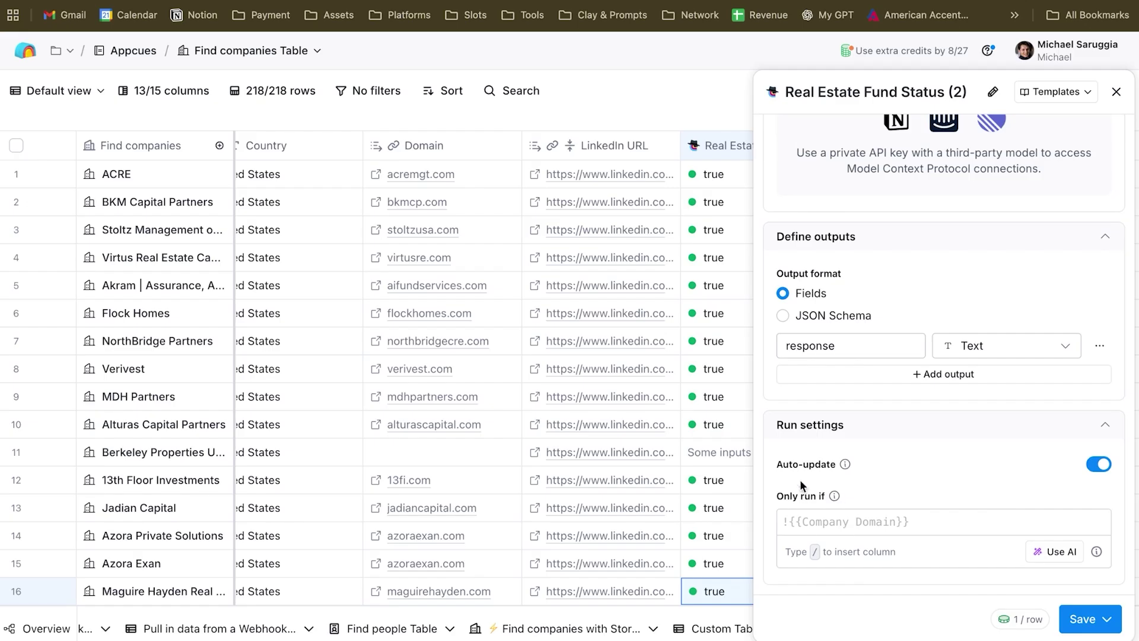
# Generate and save a run condition for the duplicated column from the description "Only run if Response is true".
pyautogui.hscroll(5, 608, 482)
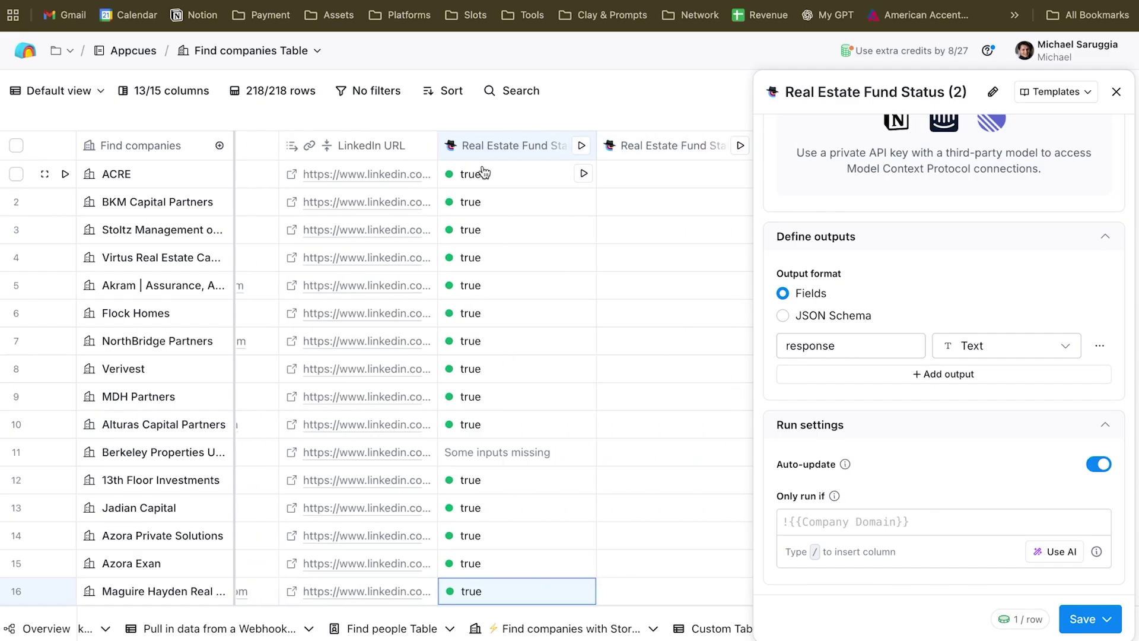
pyautogui.click(1068, 555)
pyautogui.write('If /')
pyautogui.click(409, 390)
pyautogui.write('thn')
pyautogui.doubleClick(194, 217)
pyautogui.write('Only run if')
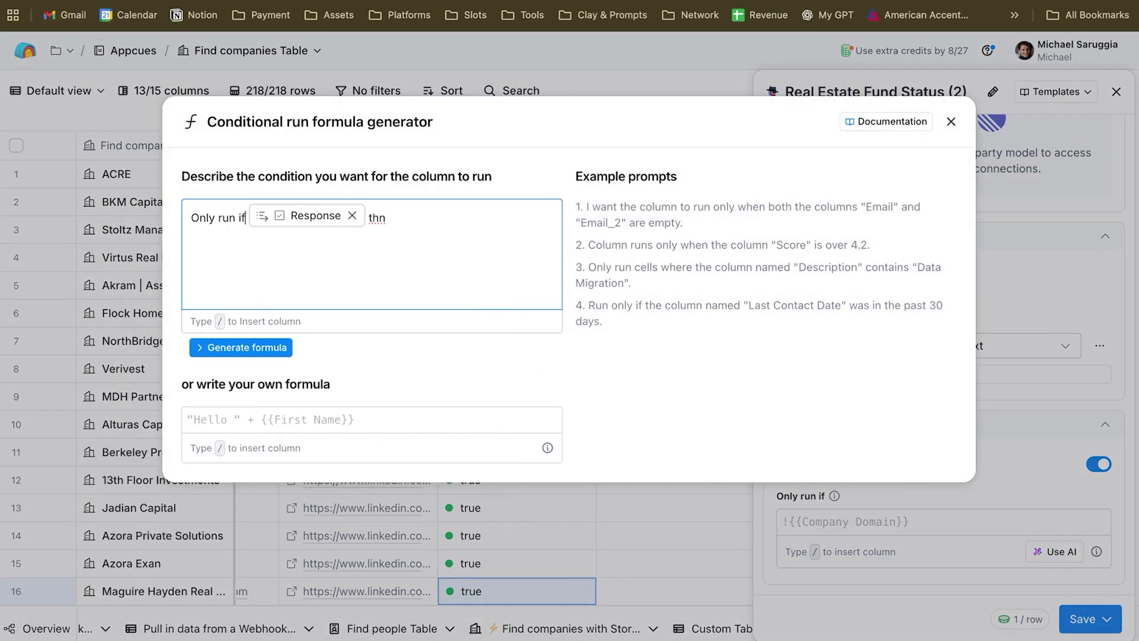
pyautogui.press('BackSpace')
pyautogui.press('BackSpace')
pyautogui.press('BackSpace')
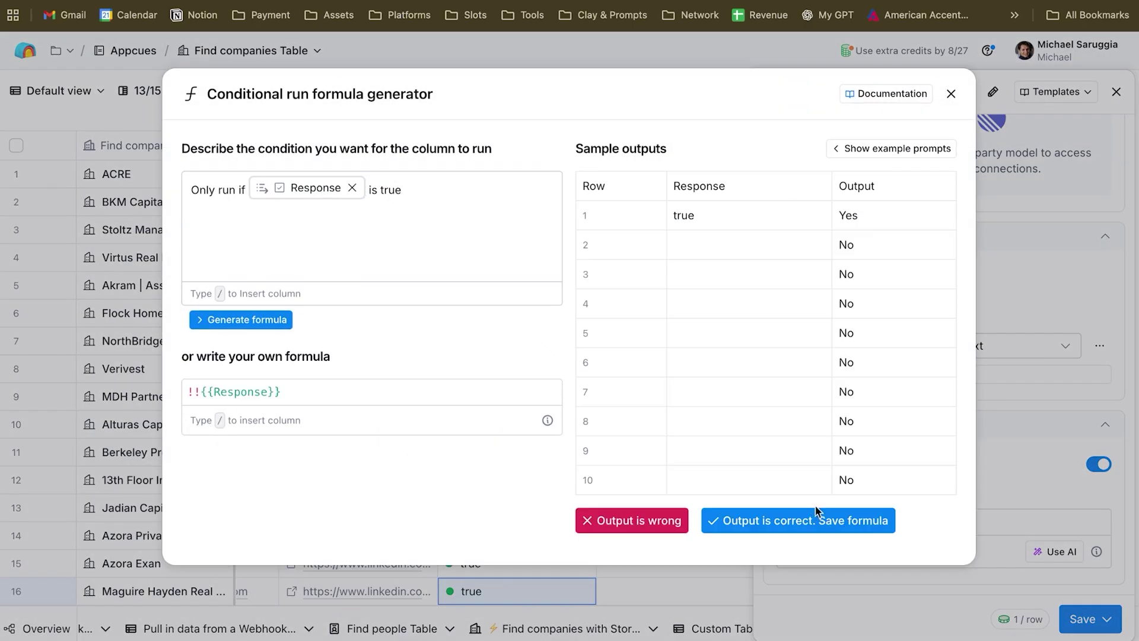
pyautogui.click(812, 516)
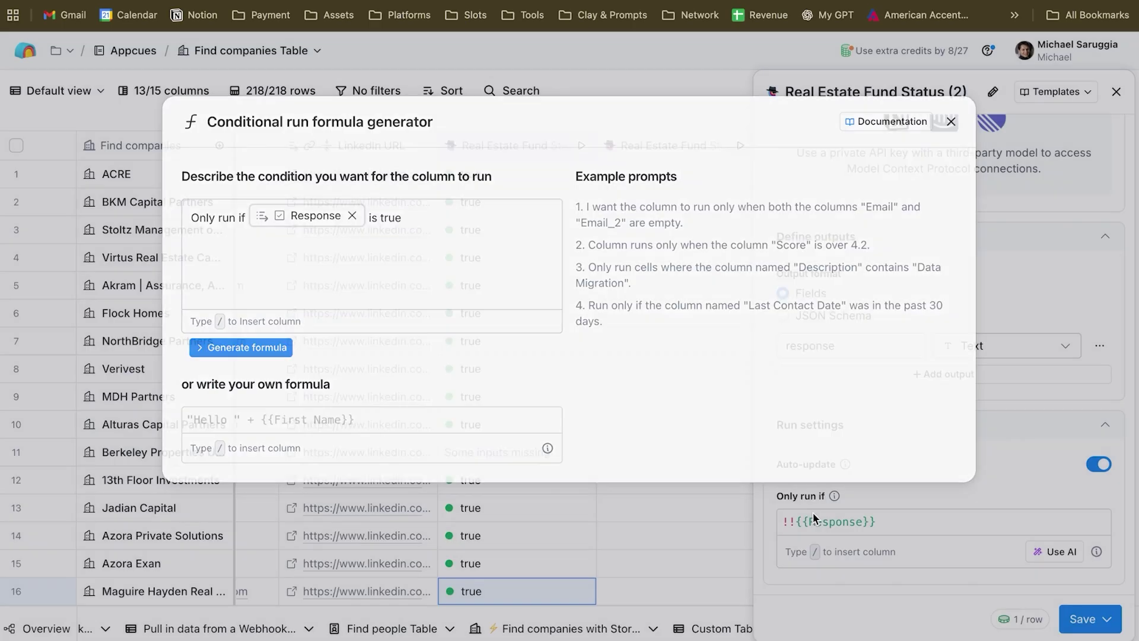
# Save and run the Real Estate Fund Status (2) column, including rows 11 to 15 individually.
pyautogui.click(1090, 618)
pyautogui.click(944, 510)
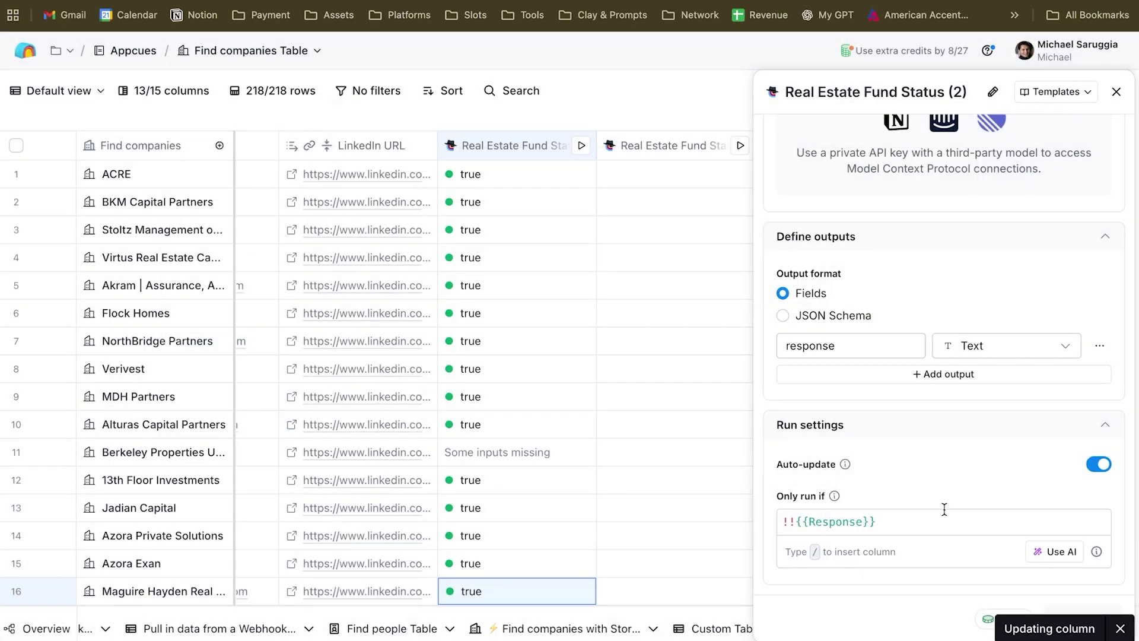
pyautogui.click(989, 459)
pyautogui.click(986, 482)
pyautogui.click(986, 509)
pyautogui.click(987, 536)
pyautogui.click(986, 562)
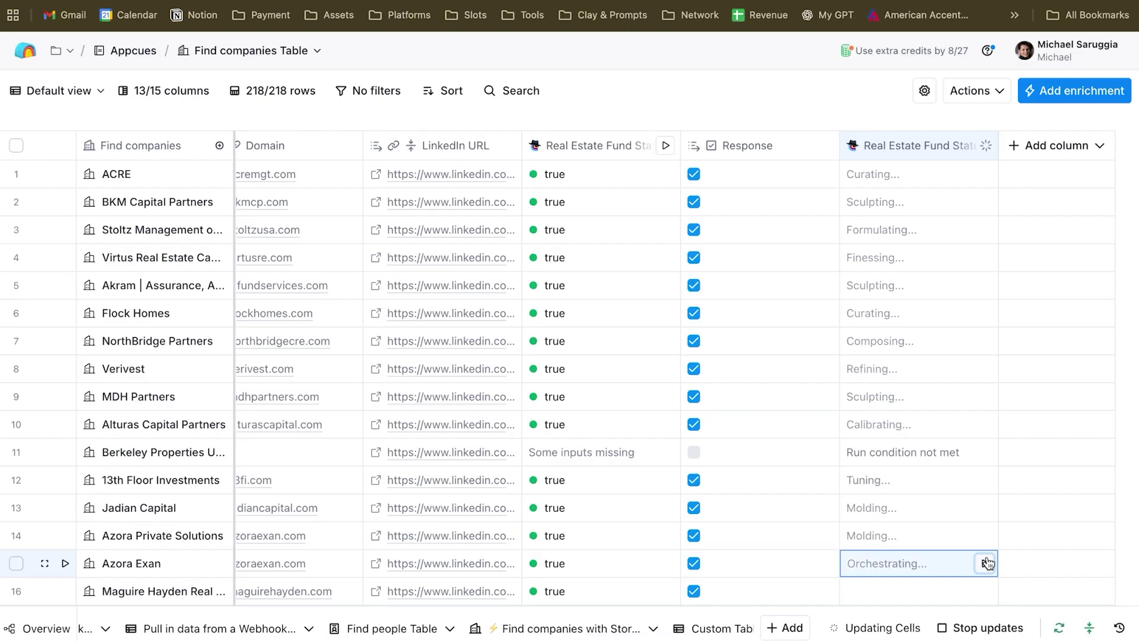
# Open ACRE's website from its domain in the table and read through the homepage.
pyautogui.hscroll(-2, 553, 333)
pyautogui.hscroll(2, 552, 284)
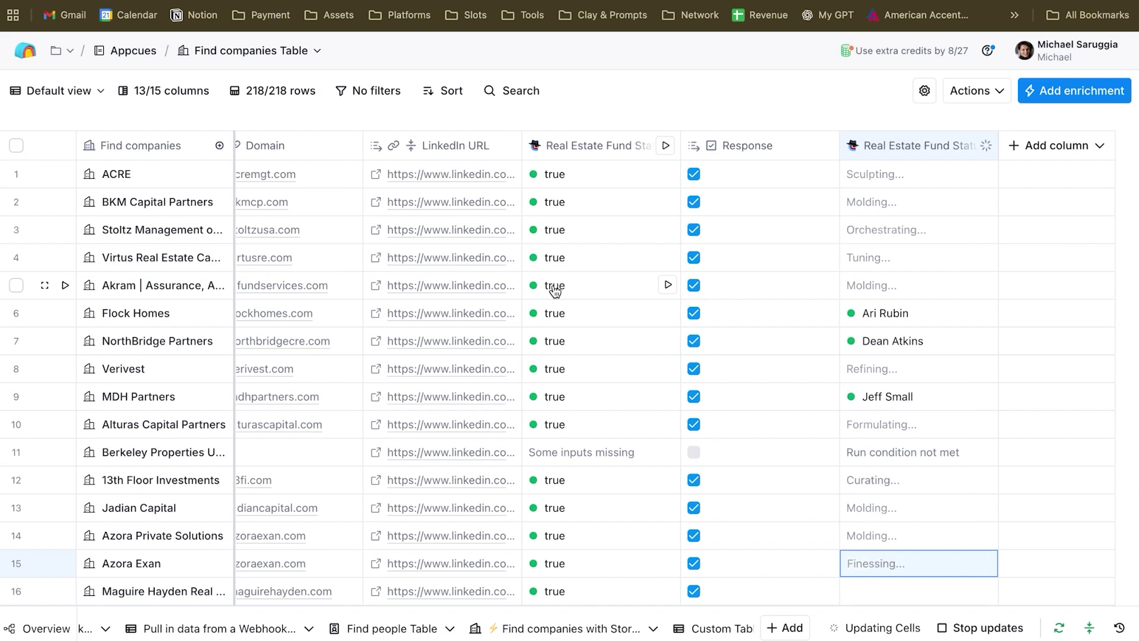
pyautogui.hscroll(-1, 553, 285)
pyautogui.click(258, 176)
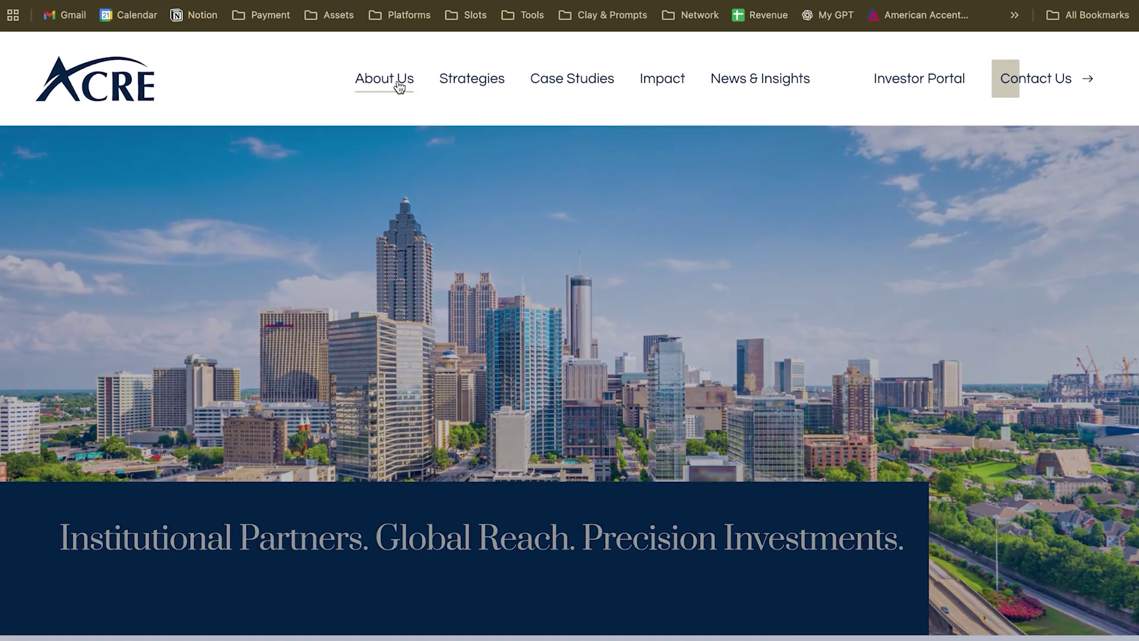
pyautogui.moveTo(399, 86)
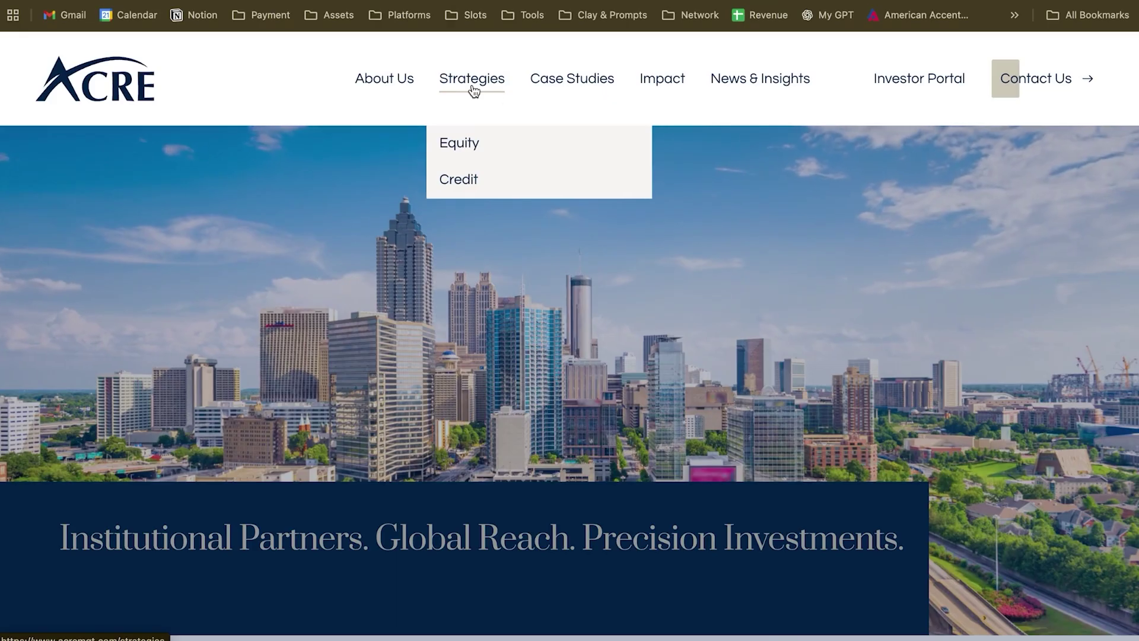
pyautogui.scroll(-10, 890, 211)
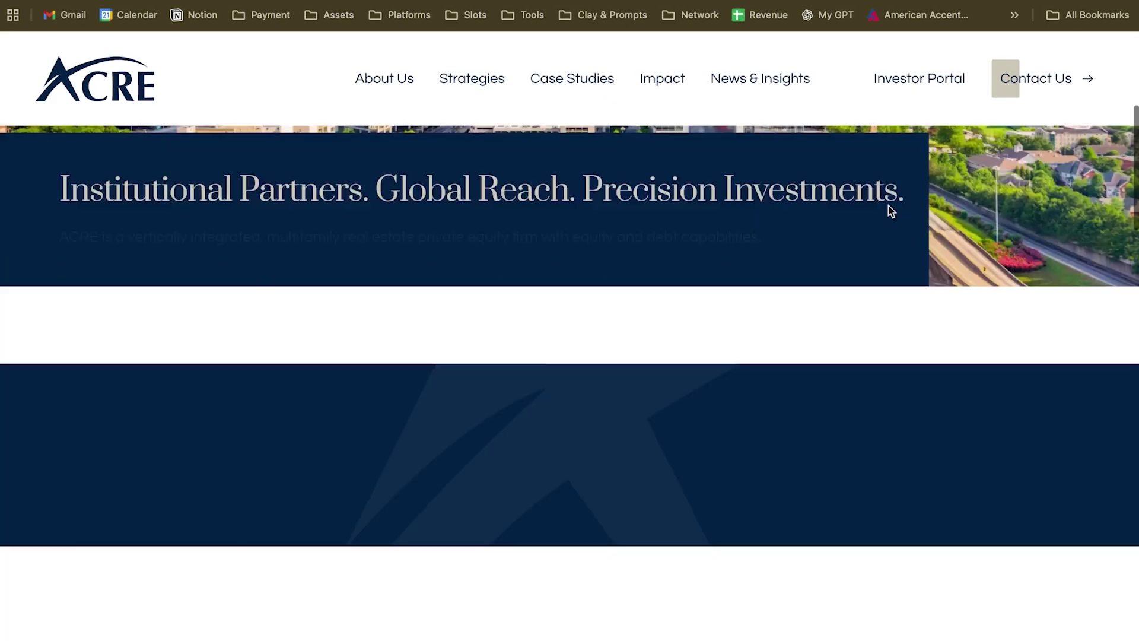
pyautogui.scroll(-8, 888, 207)
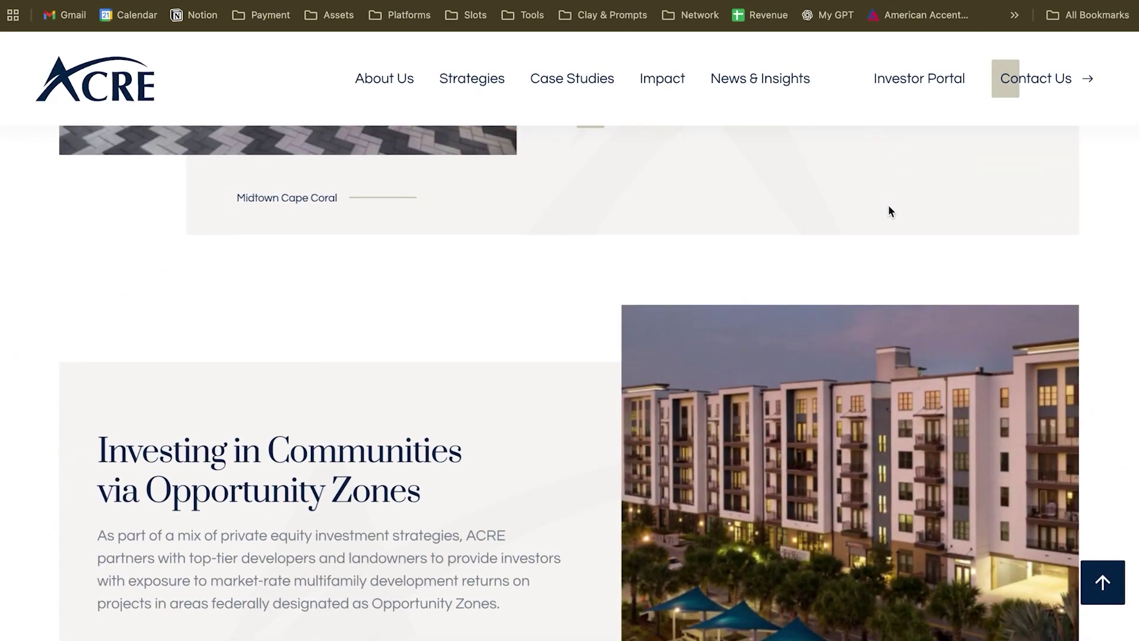
pyautogui.scroll(-7, 889, 206)
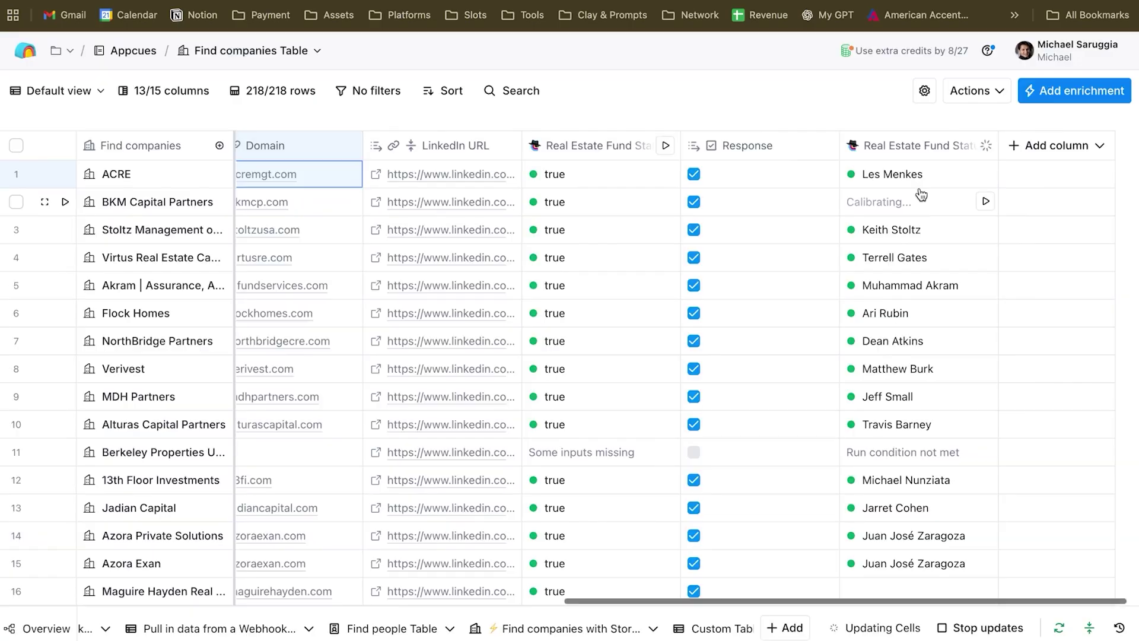
# Examine the cell details of ACRE's owner result and check that person's role in a Google search.
pyautogui.click(895, 173)
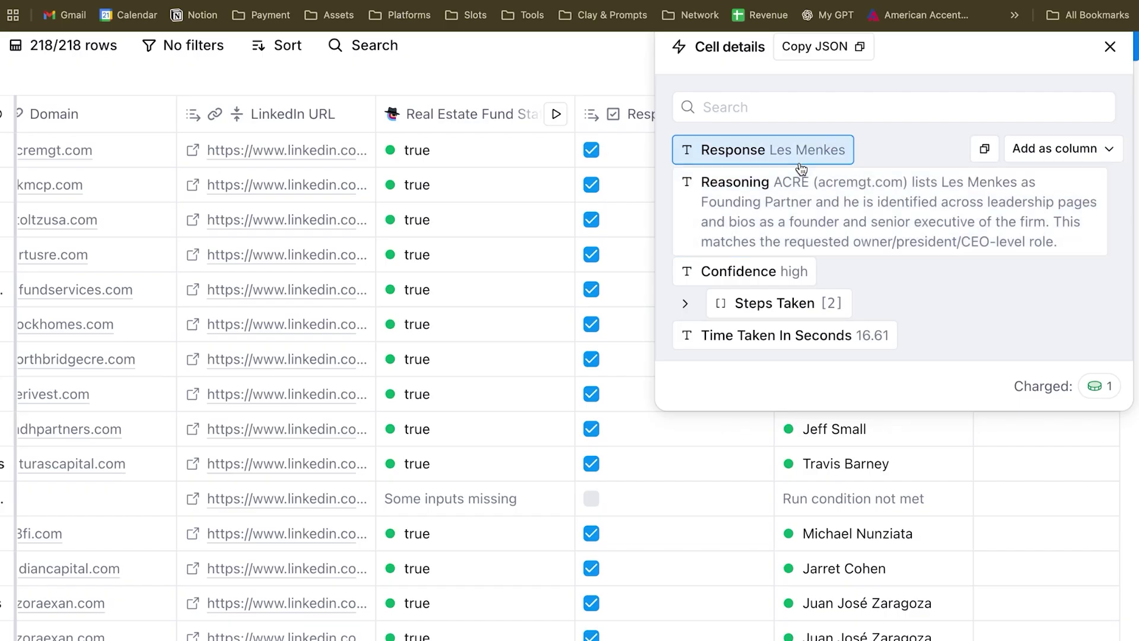
pyautogui.click(1108, 47)
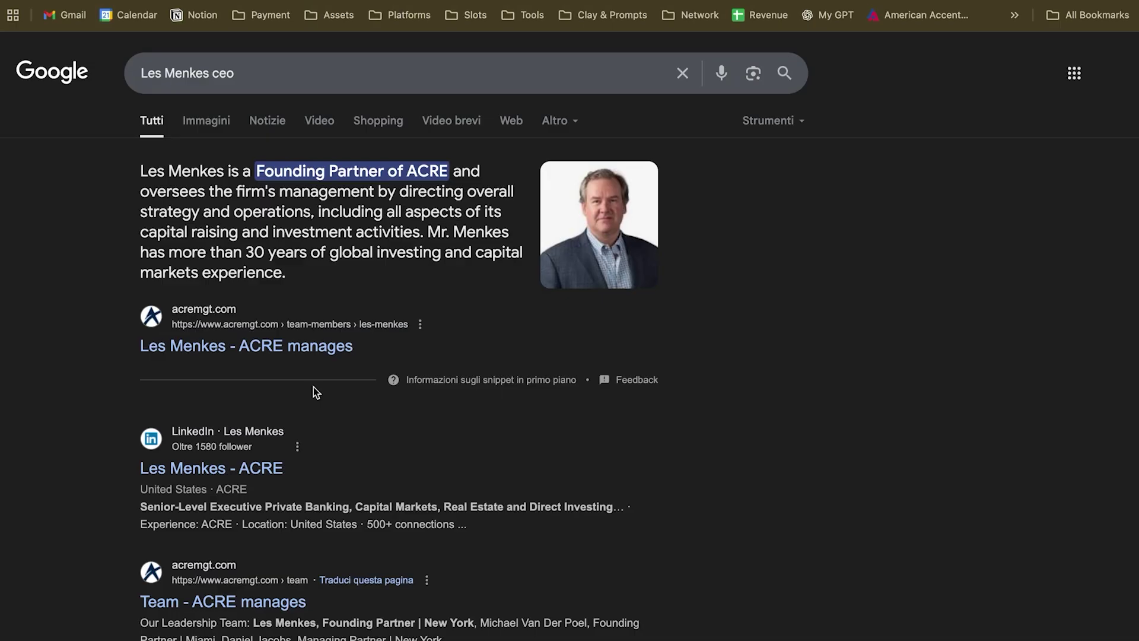
pyautogui.moveTo(313, 387); pyautogui.dragTo(217, 350)
pyautogui.tripleClick(261, 250)
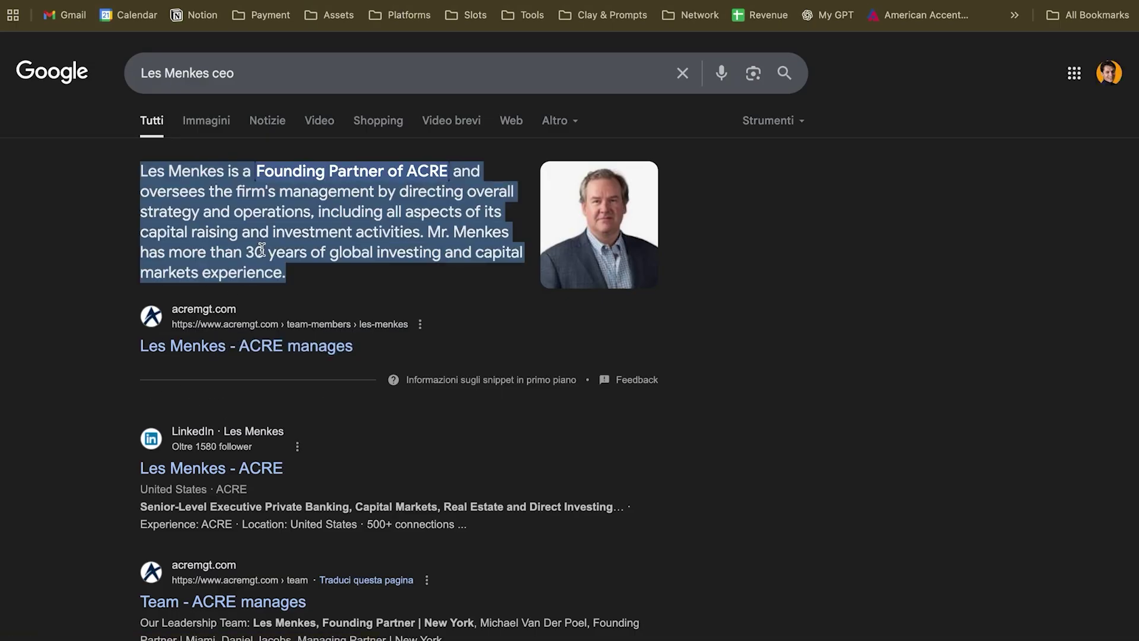
pyautogui.click(791, 269)
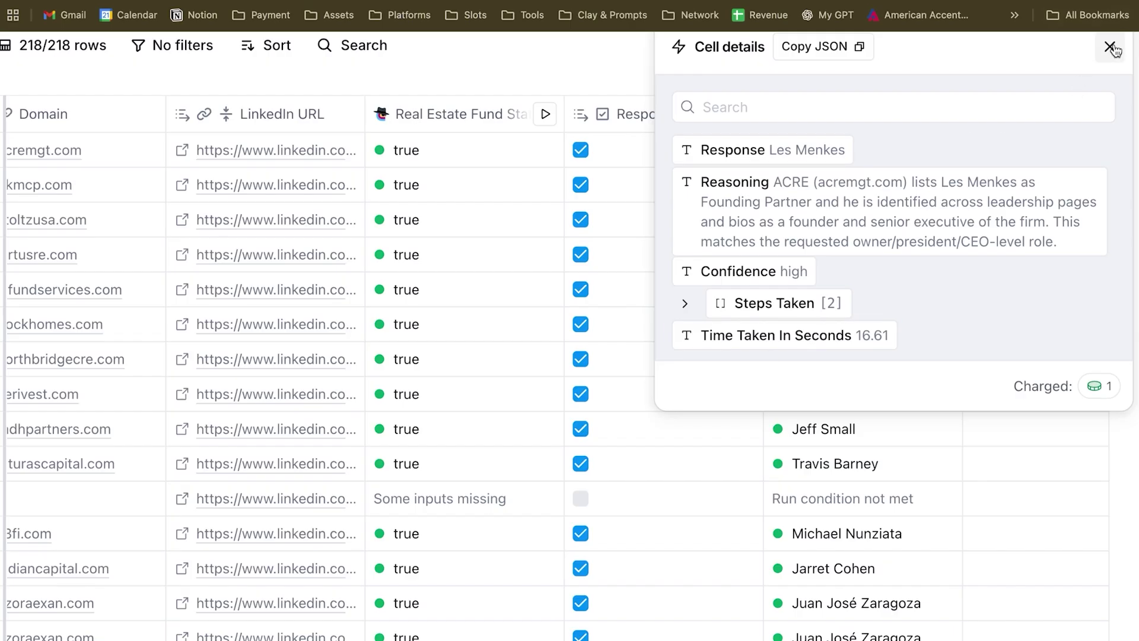
pyautogui.click(1108, 46)
# Run the owner lookup for row 16, then search enrichments for "email" and choose Person Work Email.
pyautogui.click(946, 593)
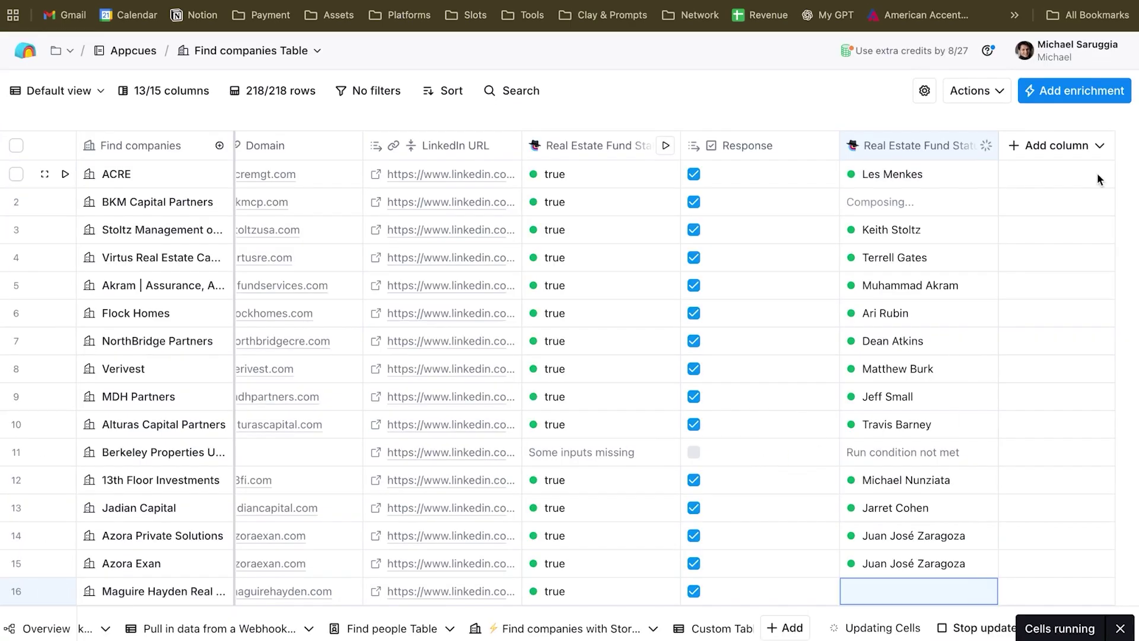
pyautogui.click(1094, 92)
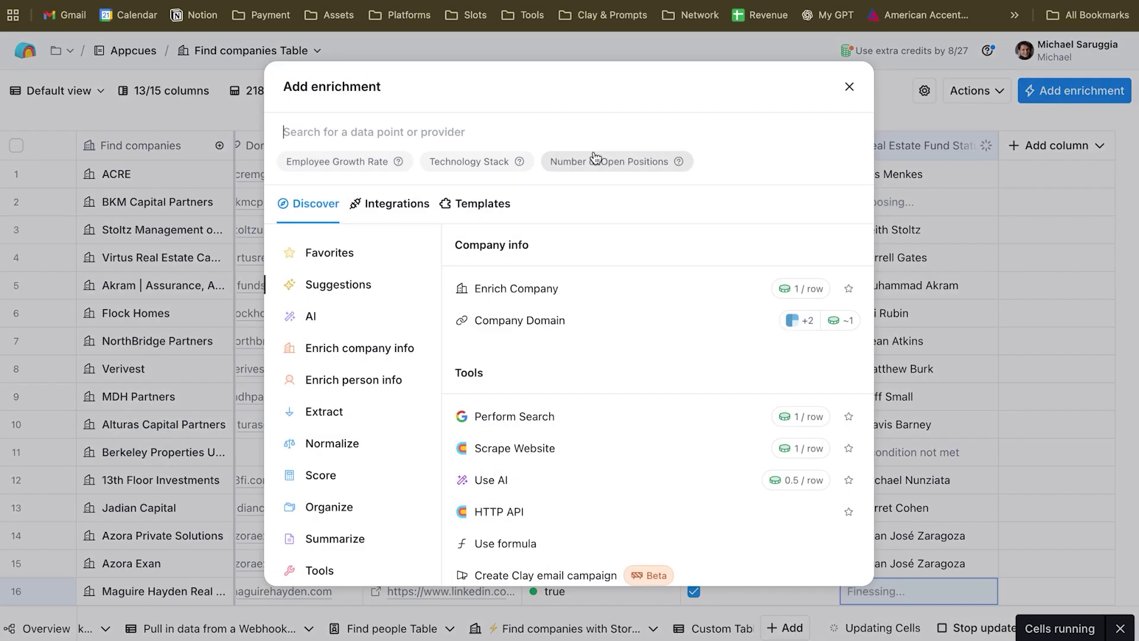
pyautogui.write('email')
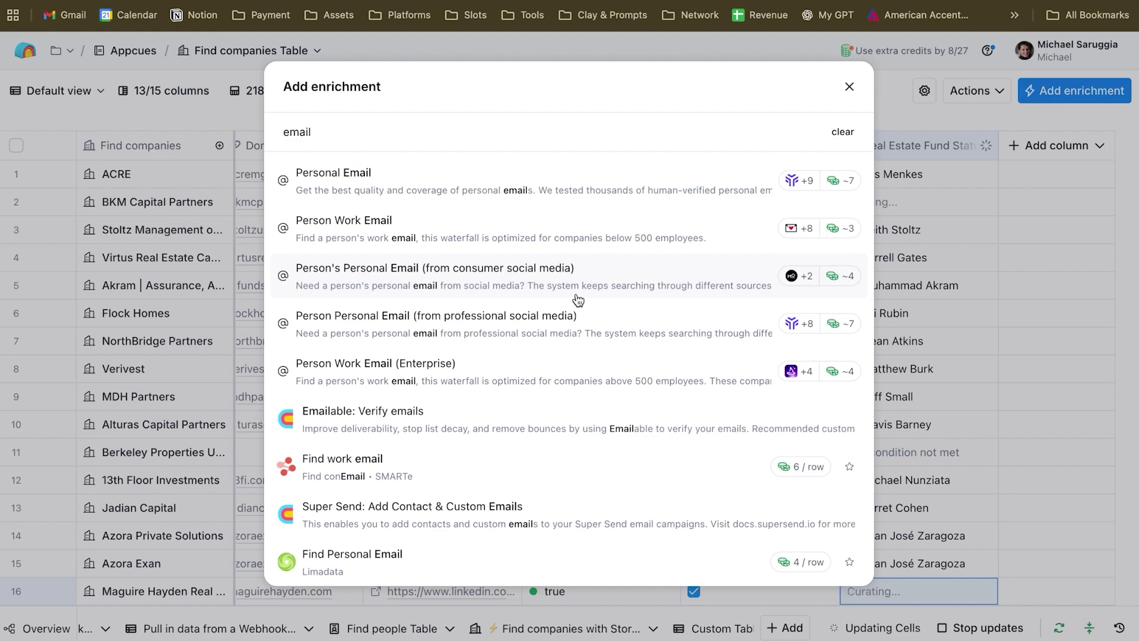
pyautogui.click(483, 234)
# Map the Work Email waterfall's Full Name to the Real Estate Fund Status (2) result, then save and run it.
pyautogui.click(943, 379)
pyautogui.scroll(-3, 889, 522)
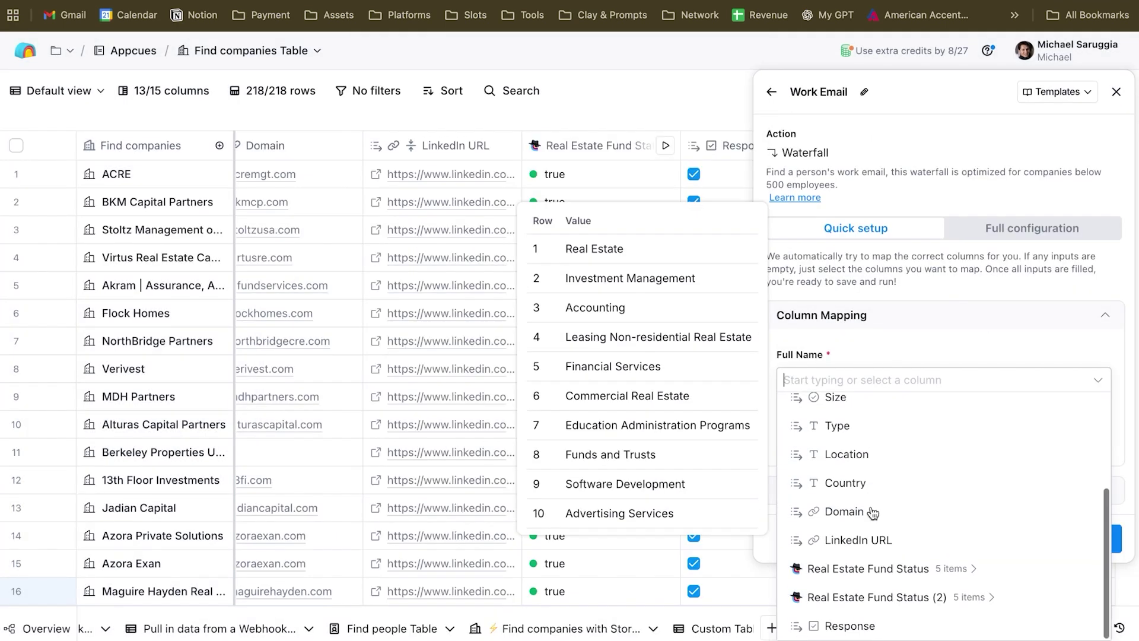
pyautogui.click(876, 596)
pyautogui.click(1090, 548)
pyautogui.click(1023, 443)
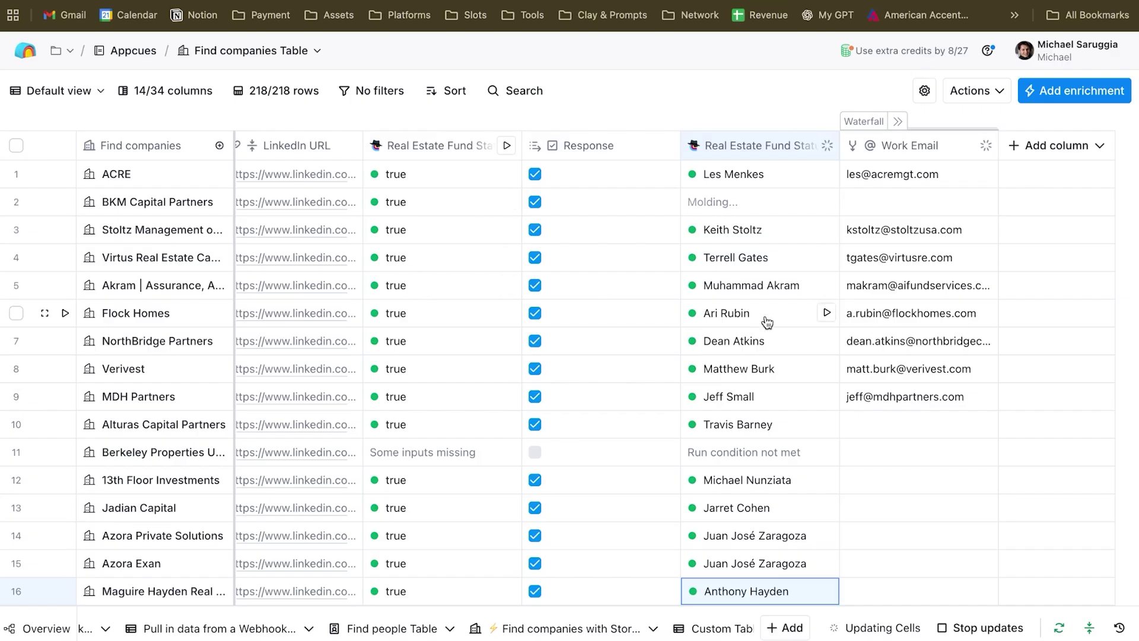
pyautogui.hscroll(-2, 908, 359)
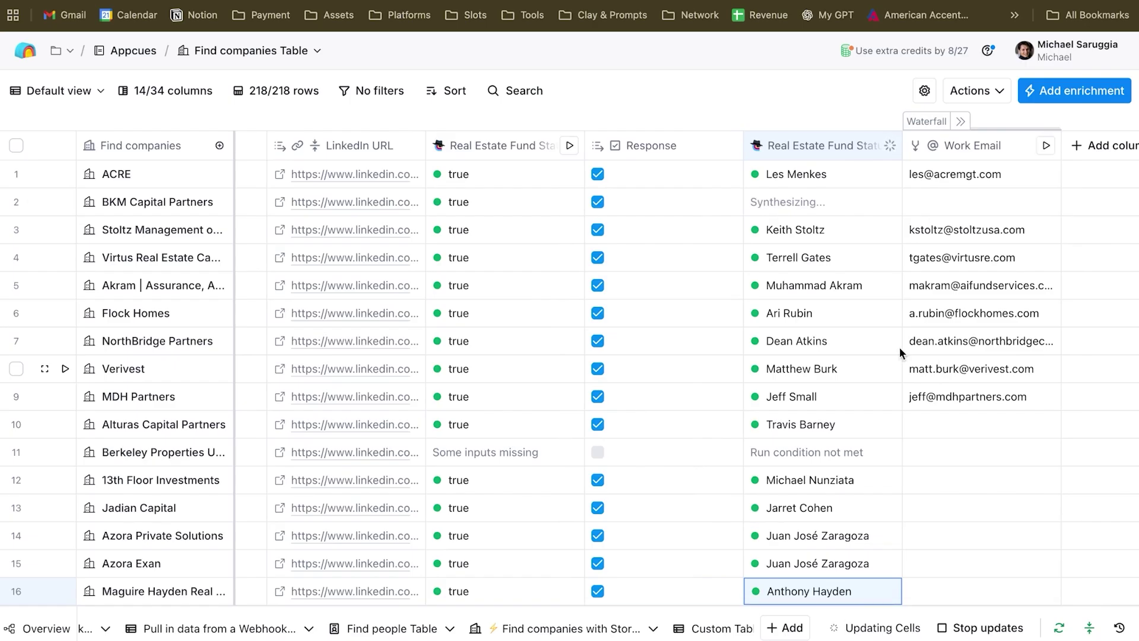
# Widen the Real Estate Fund Status column and check the Work Email results down the rows.
pyautogui.moveTo(583, 148); pyautogui.dragTo(618, 148)
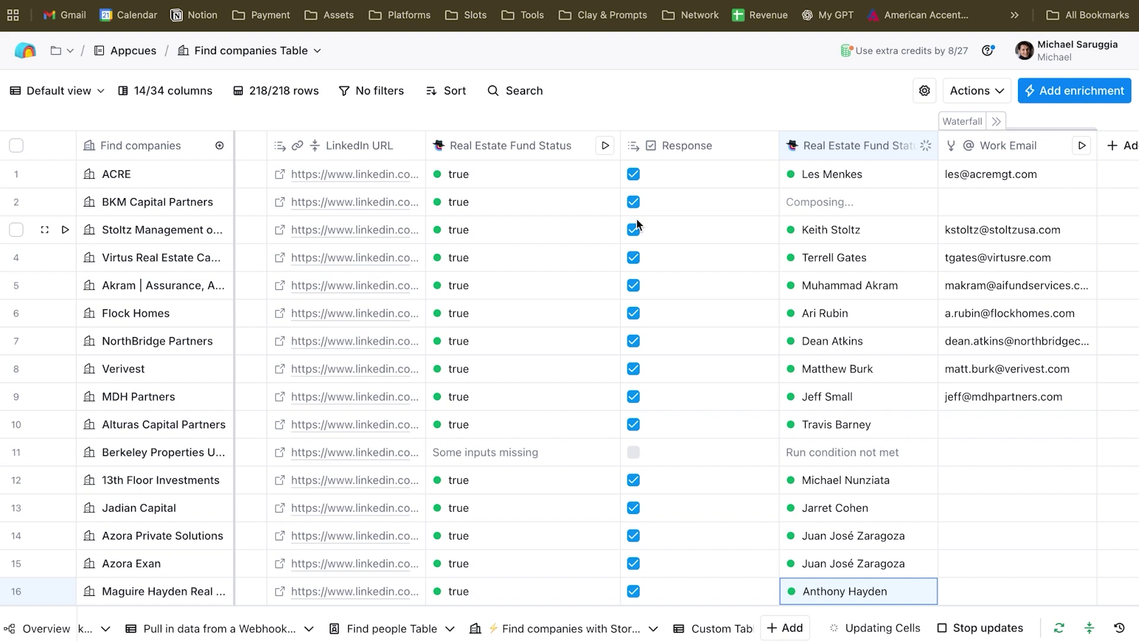
pyautogui.hscroll(2, 638, 225)
pyautogui.scroll(-2, 833, 347)
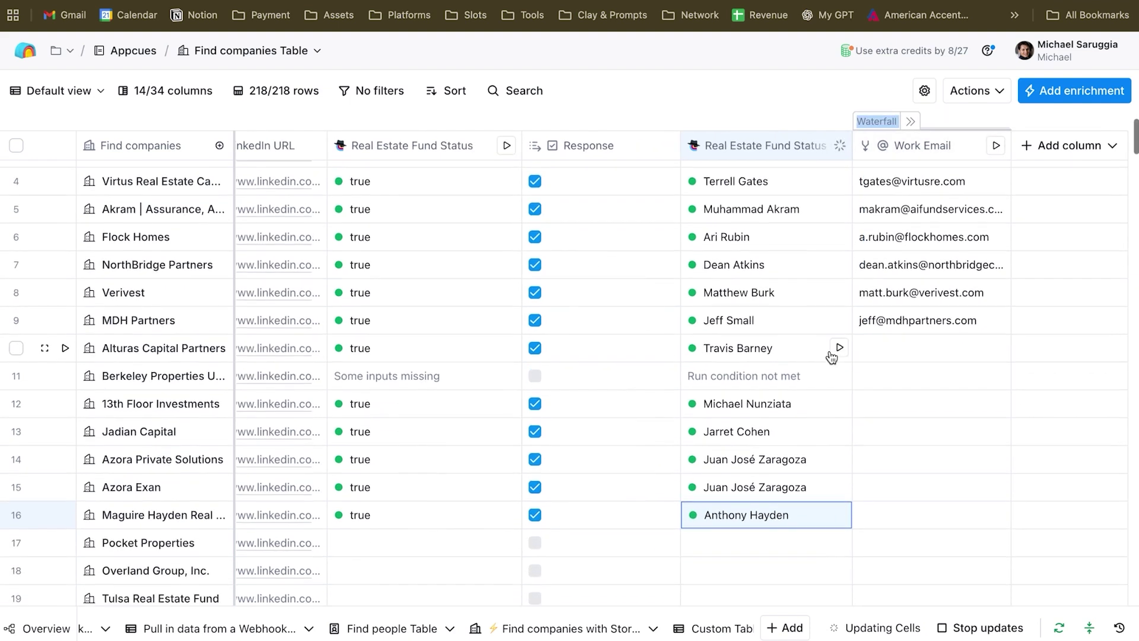
pyautogui.scroll(-2, 833, 356)
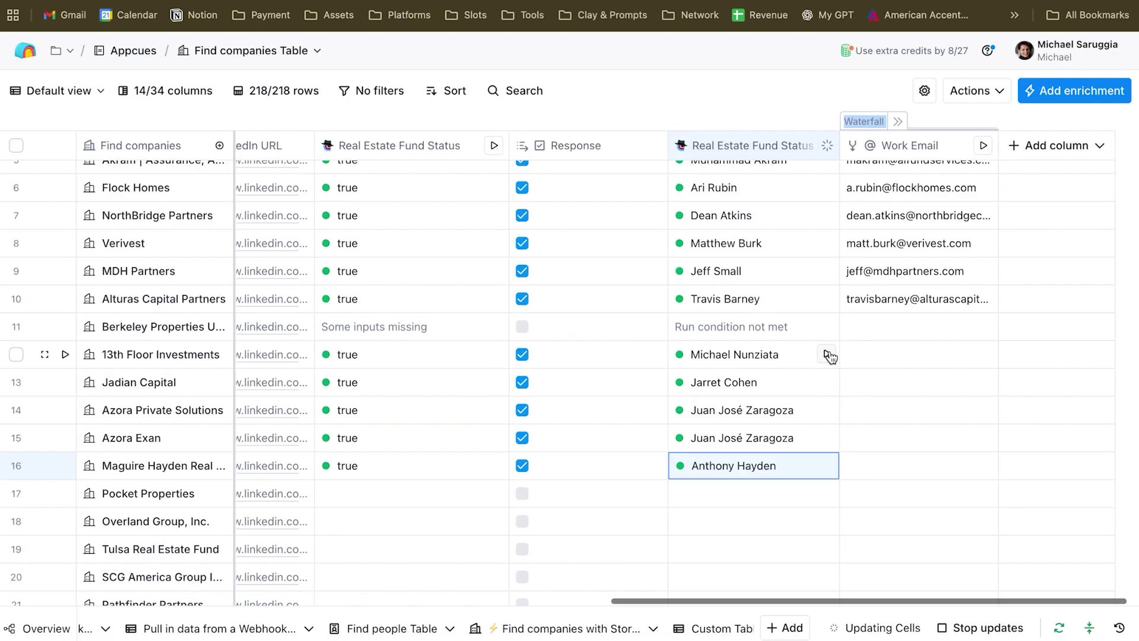
pyautogui.scroll(3, 854, 309)
pyautogui.scroll(2, 902, 389)
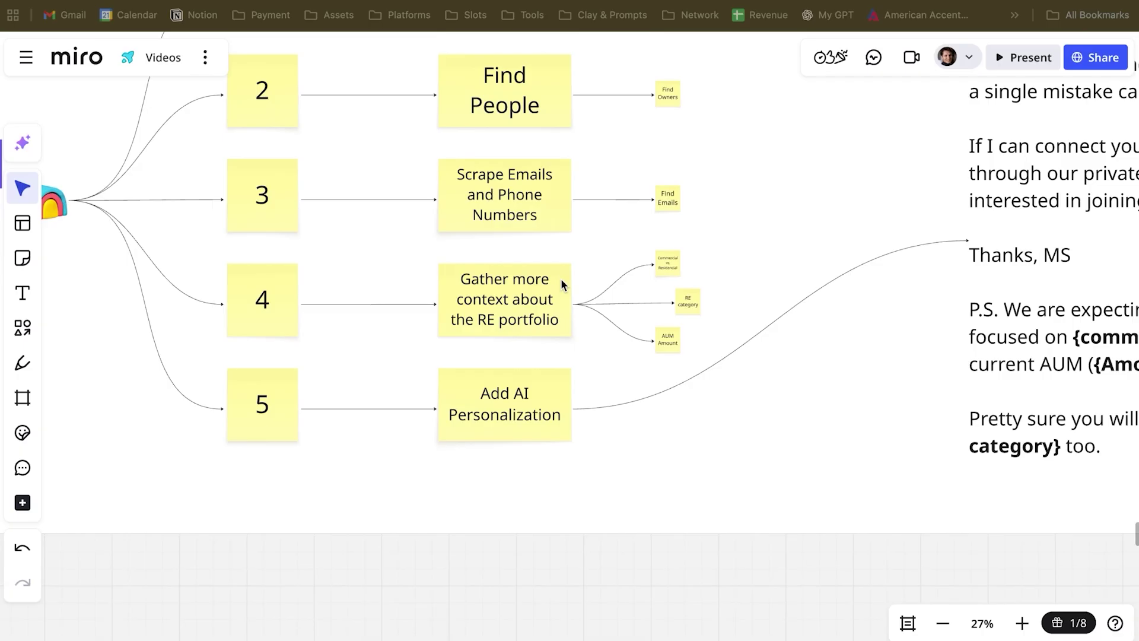
# On the Miro board, examine the RE portfolio context step, its three branches and the outreach email template it feeds.
pyautogui.scroll(1, 563, 284)
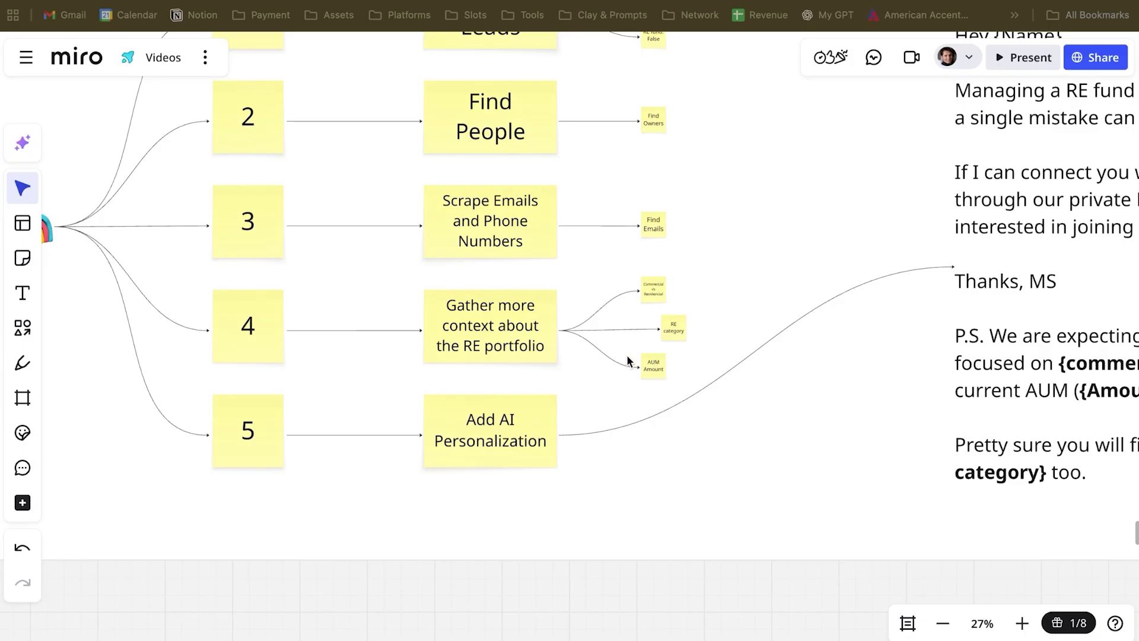
pyautogui.scroll(5, 663, 331)
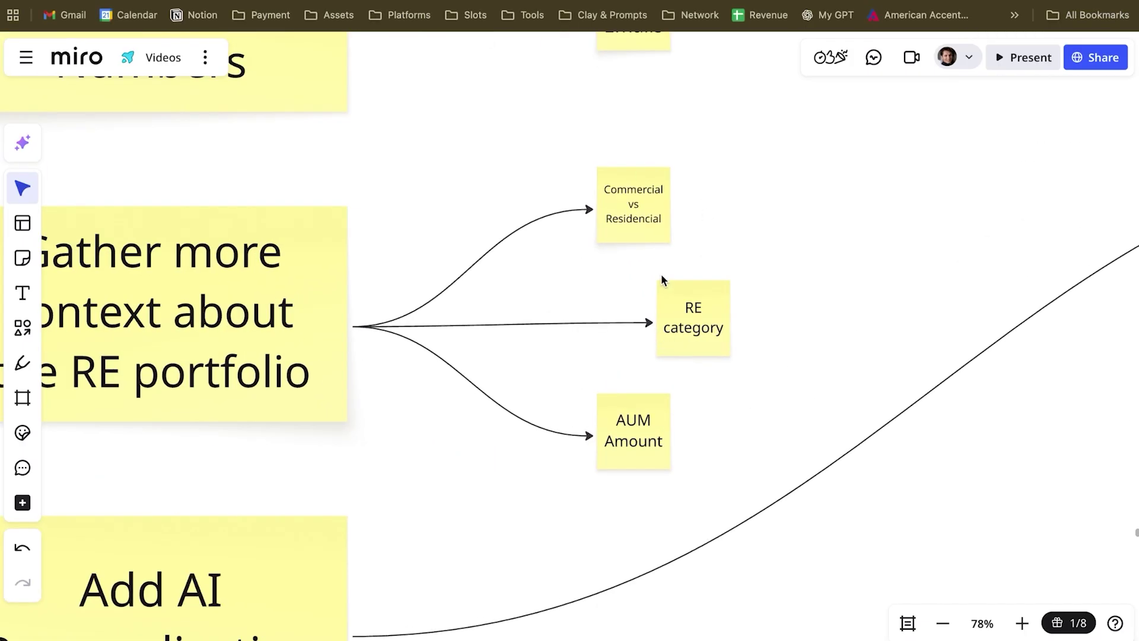
pyautogui.scroll(-4, 662, 279)
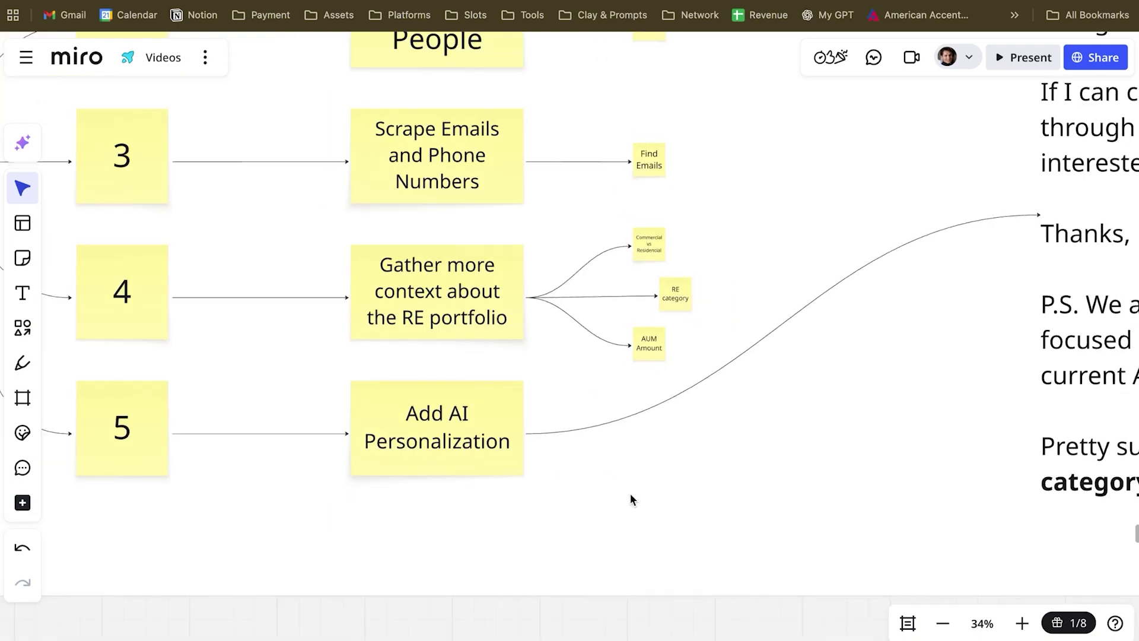
pyautogui.scroll(-3, 630, 493)
pyautogui.hscroll(8, 631, 501)
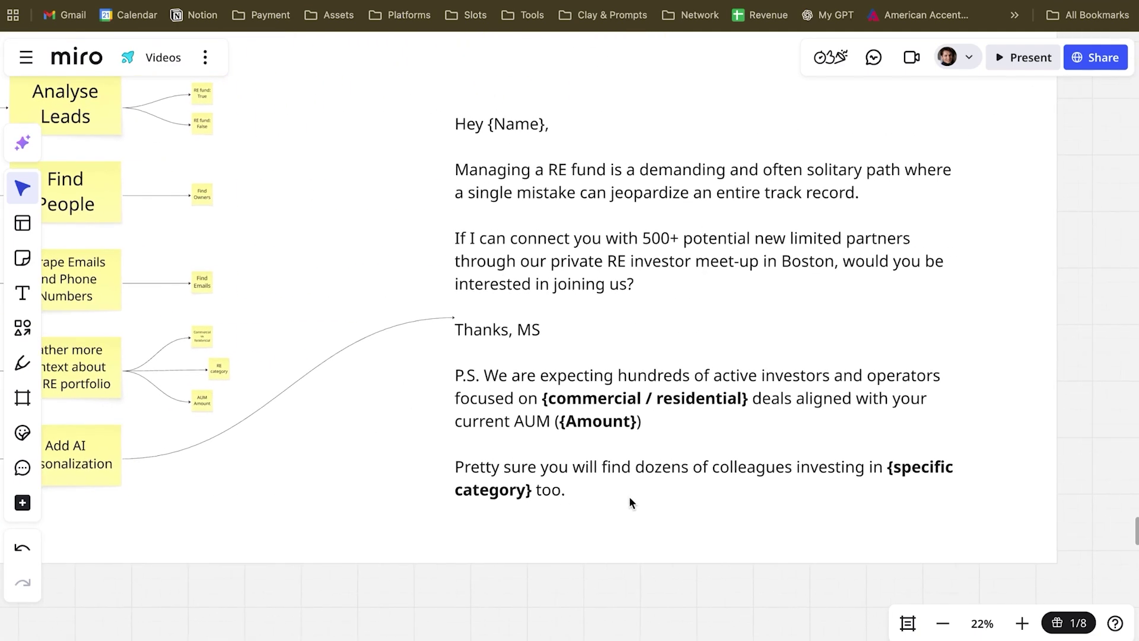
pyautogui.hscroll(5, 630, 500)
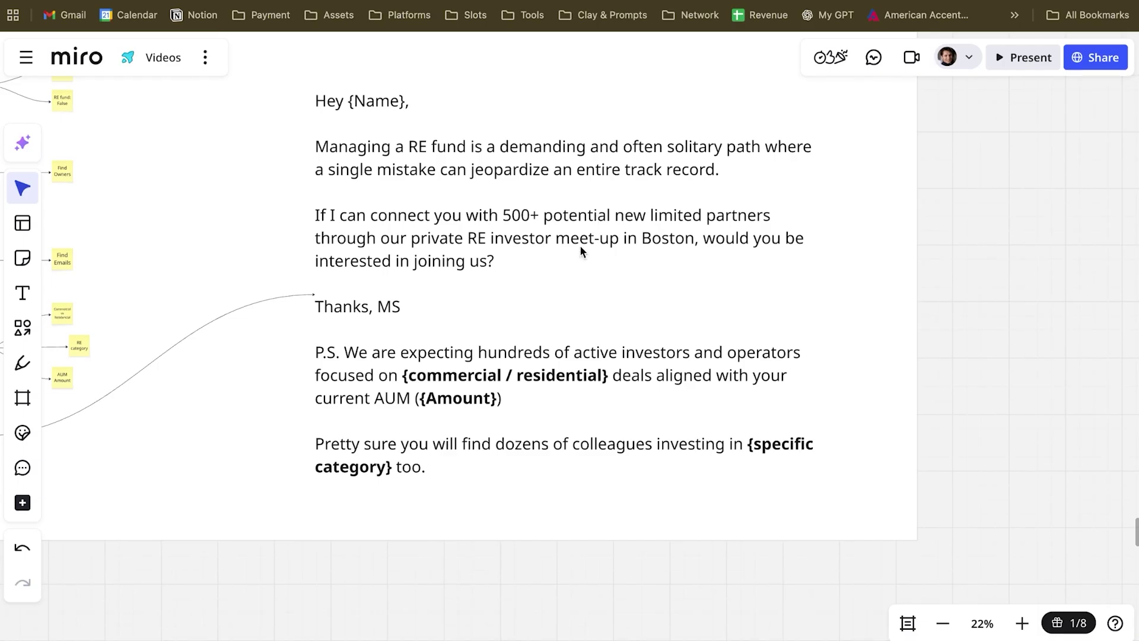
pyautogui.tripleClick(559, 265)
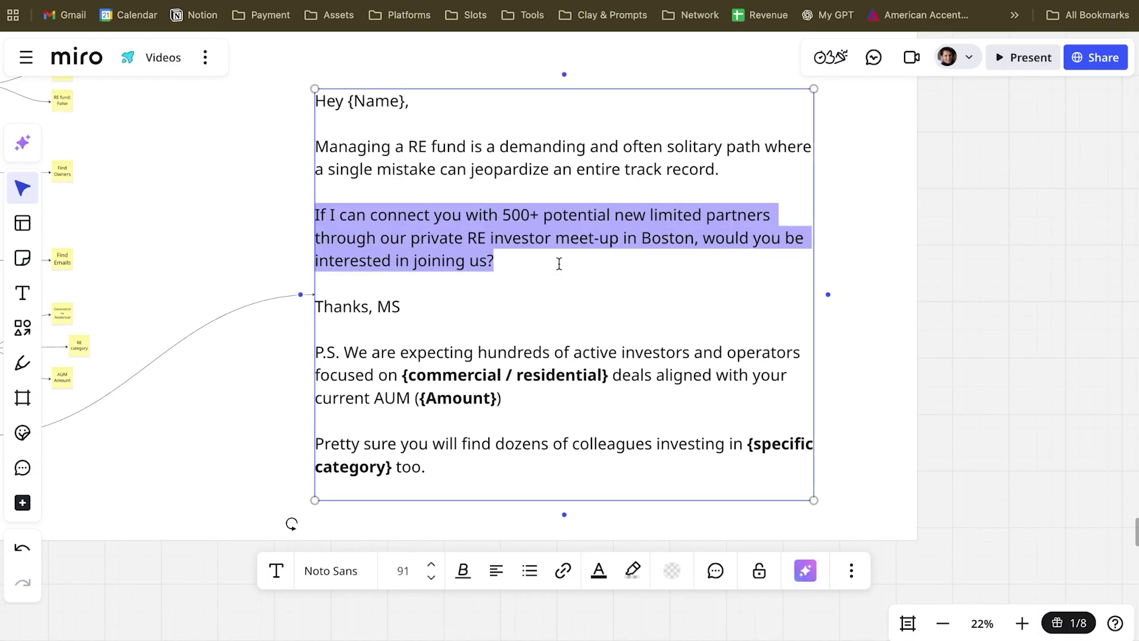
pyautogui.click(960, 339)
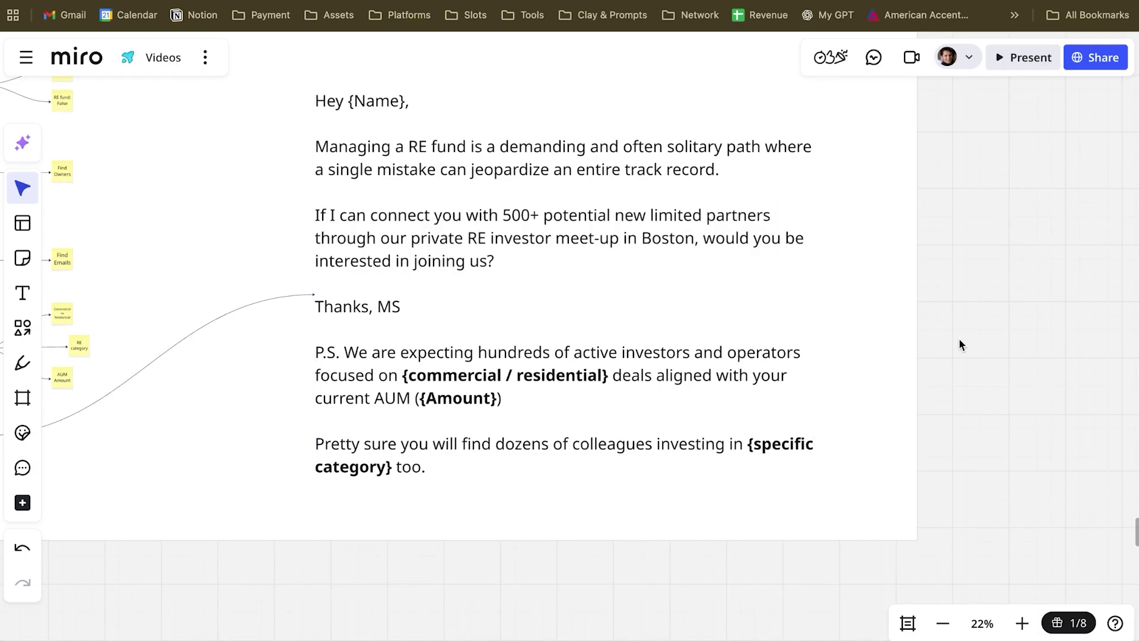
pyautogui.click(590, 383)
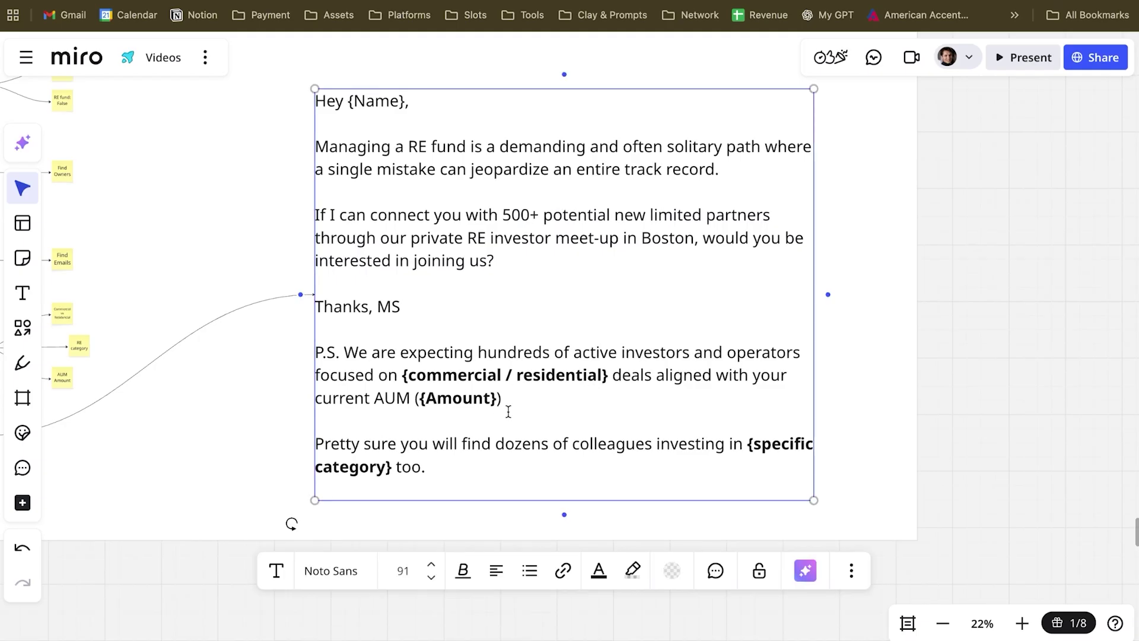
pyautogui.click(846, 395)
pyautogui.scroll(-3, 846, 395)
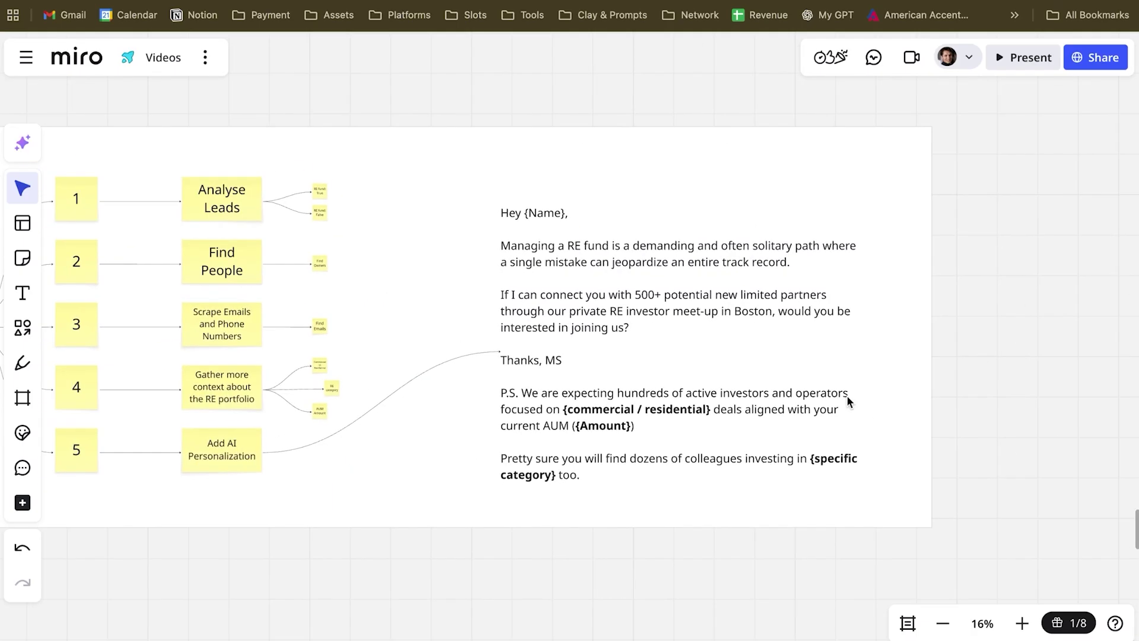
pyautogui.scroll(5, 296, 418)
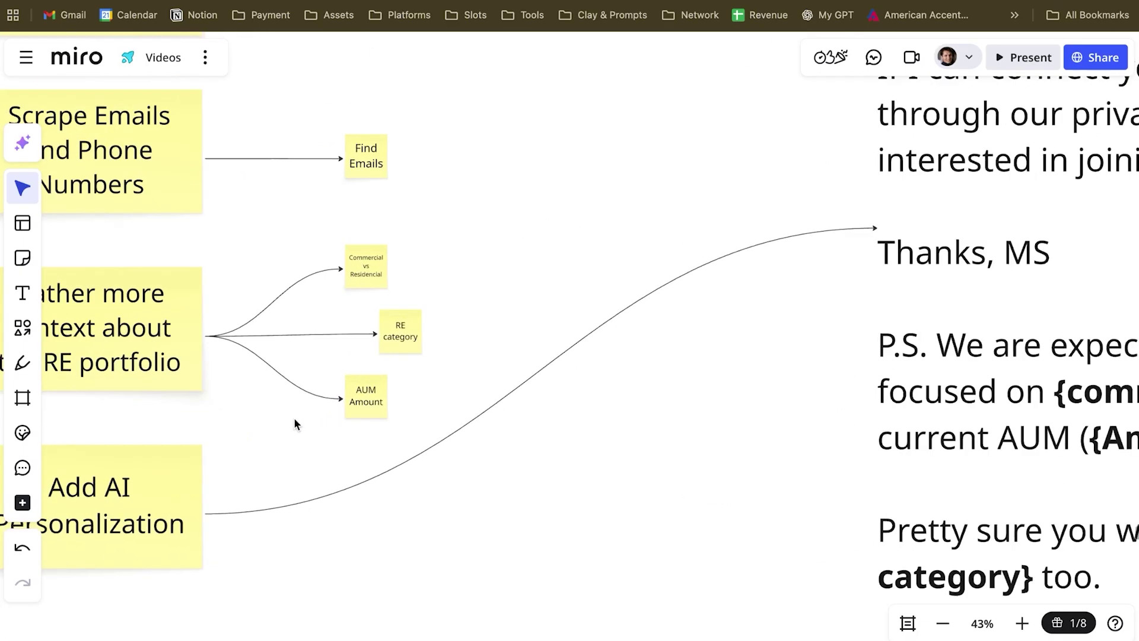
pyautogui.scroll(-5, 295, 424)
pyautogui.scroll(1, 295, 424)
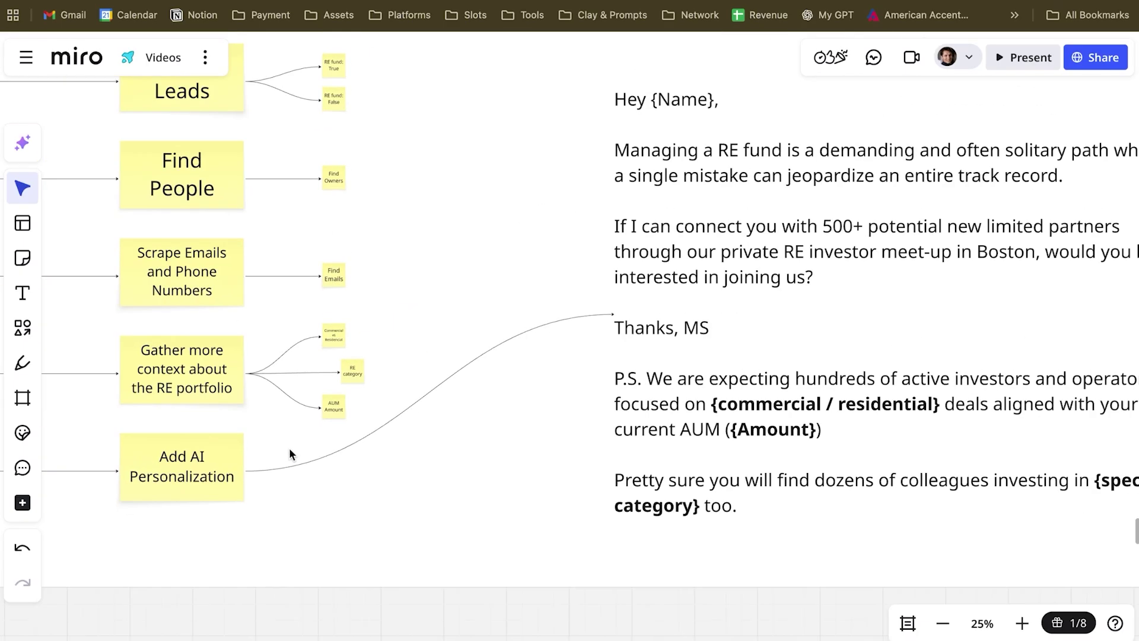
# Read the email template's opening and its invitation paragraph about the private RE investor meet-up in Boston.
pyautogui.hscroll(5, 289, 451)
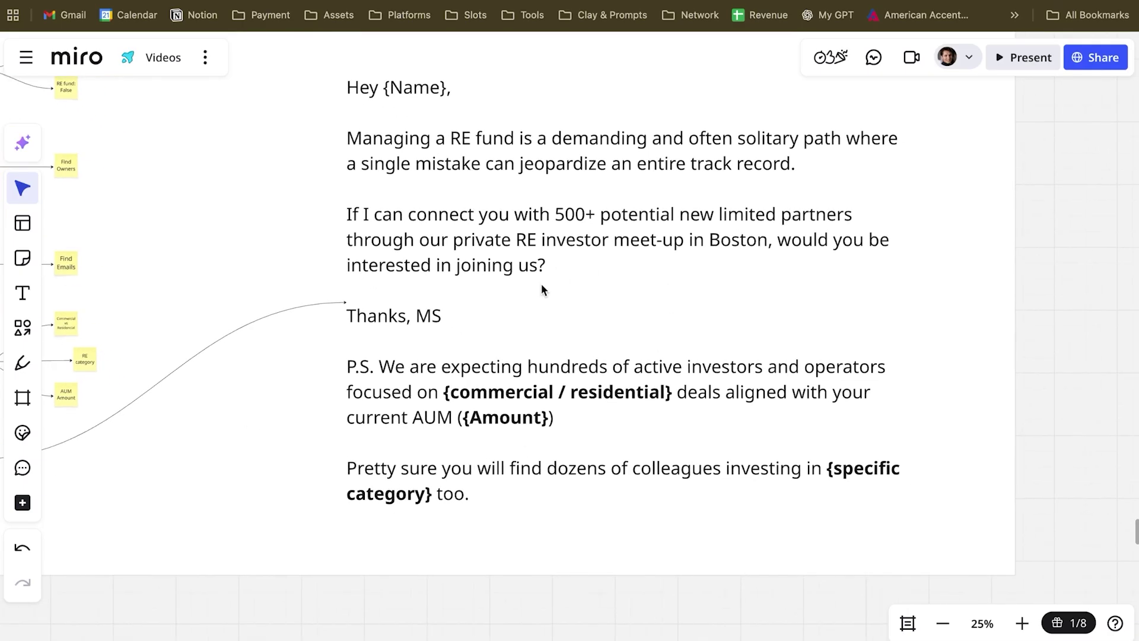
pyautogui.hscroll(2, 541, 289)
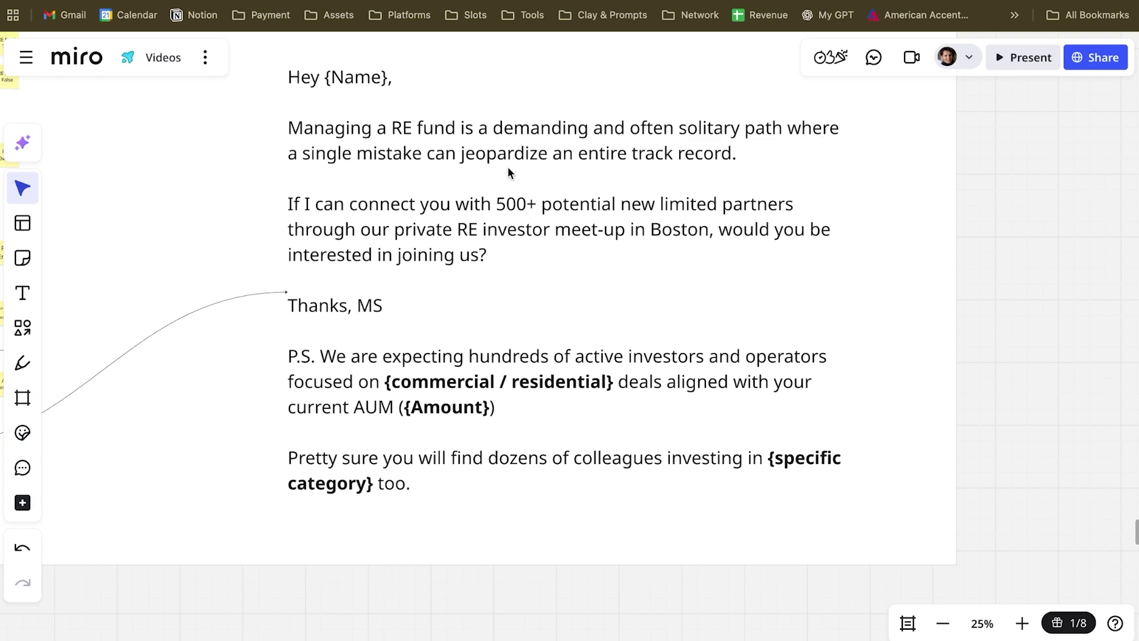
pyautogui.scroll(-1, 609, 220)
pyautogui.click(425, 211)
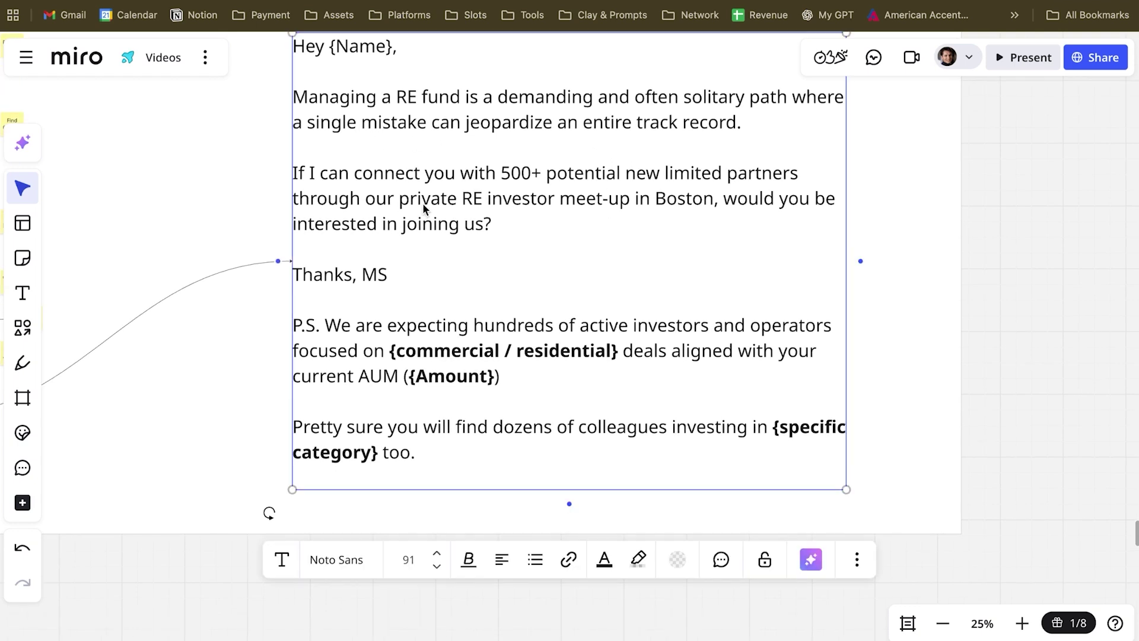
pyautogui.tripleClick(423, 204)
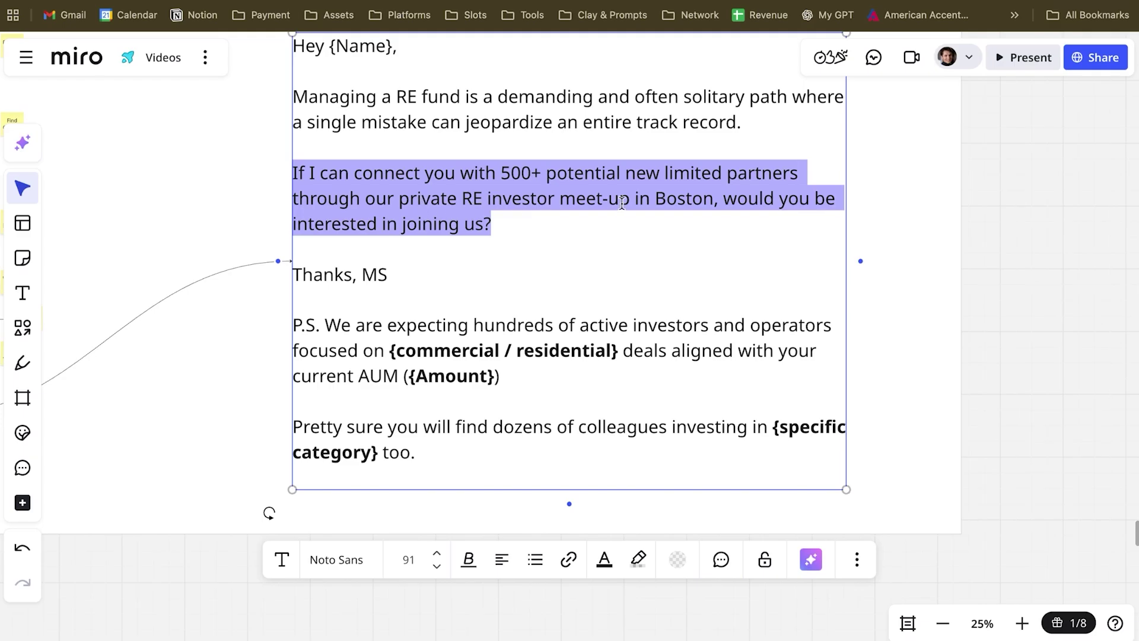
pyautogui.doubleClick(668, 203)
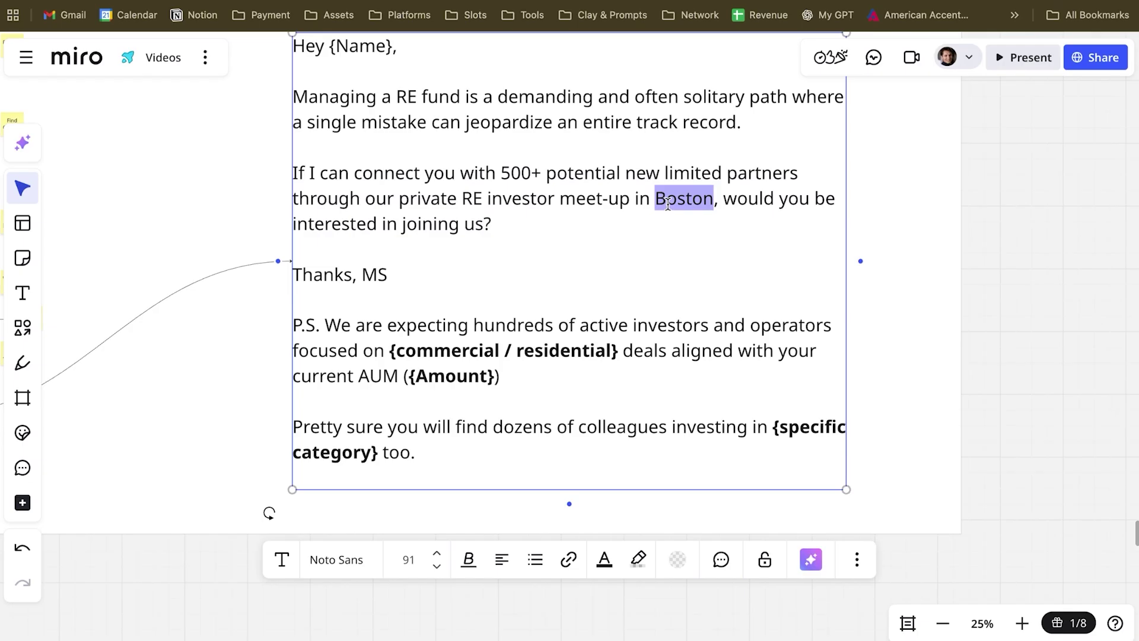
pyautogui.click(1027, 279)
pyautogui.scroll(-2, 498, 299)
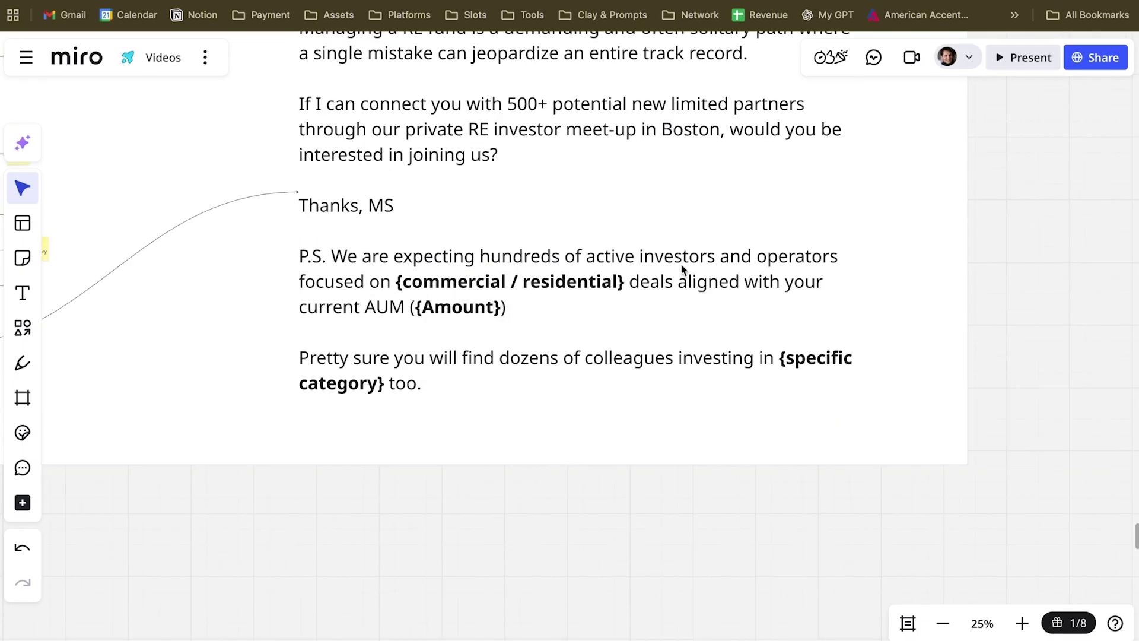
# Examine the {commercial / residential} placeholder in the email template's P.S. by highlighting its words.
pyautogui.click(362, 290)
pyautogui.doubleClick(361, 290)
pyautogui.doubleClick(448, 287)
pyautogui.doubleClick(536, 288)
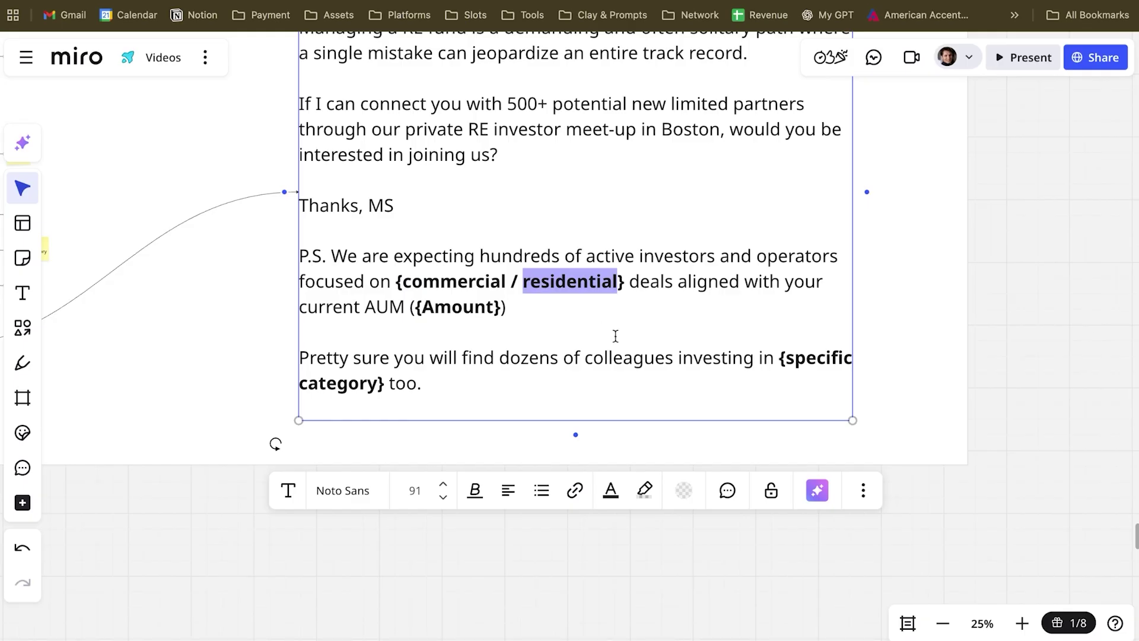
pyautogui.click(1091, 335)
pyautogui.click(551, 282)
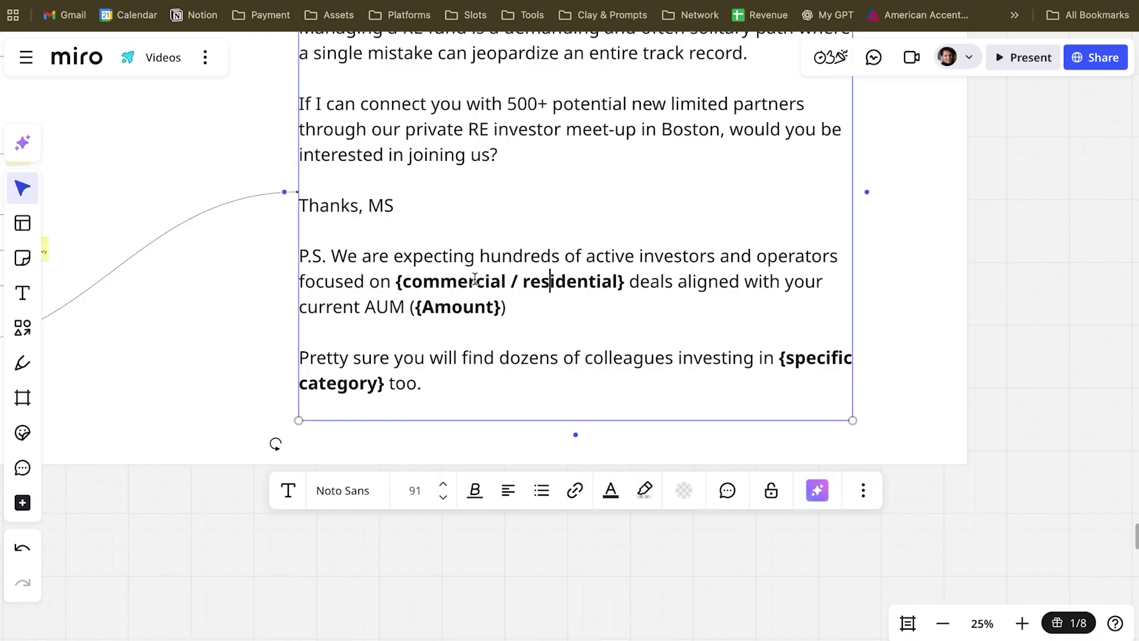
pyautogui.doubleClick(560, 280)
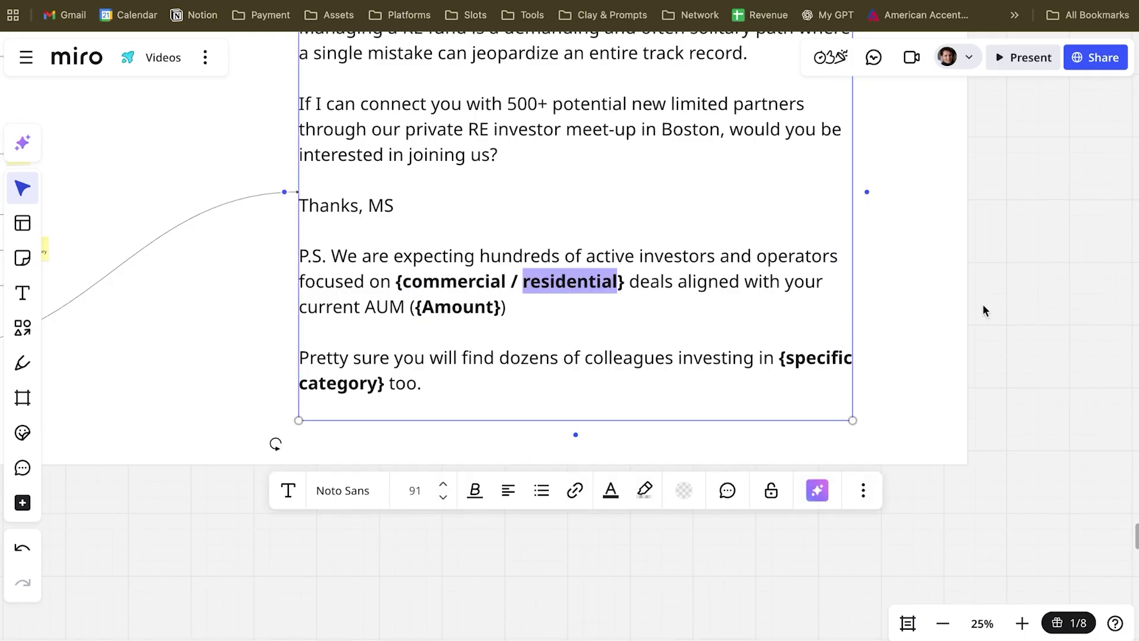
pyautogui.click(1023, 306)
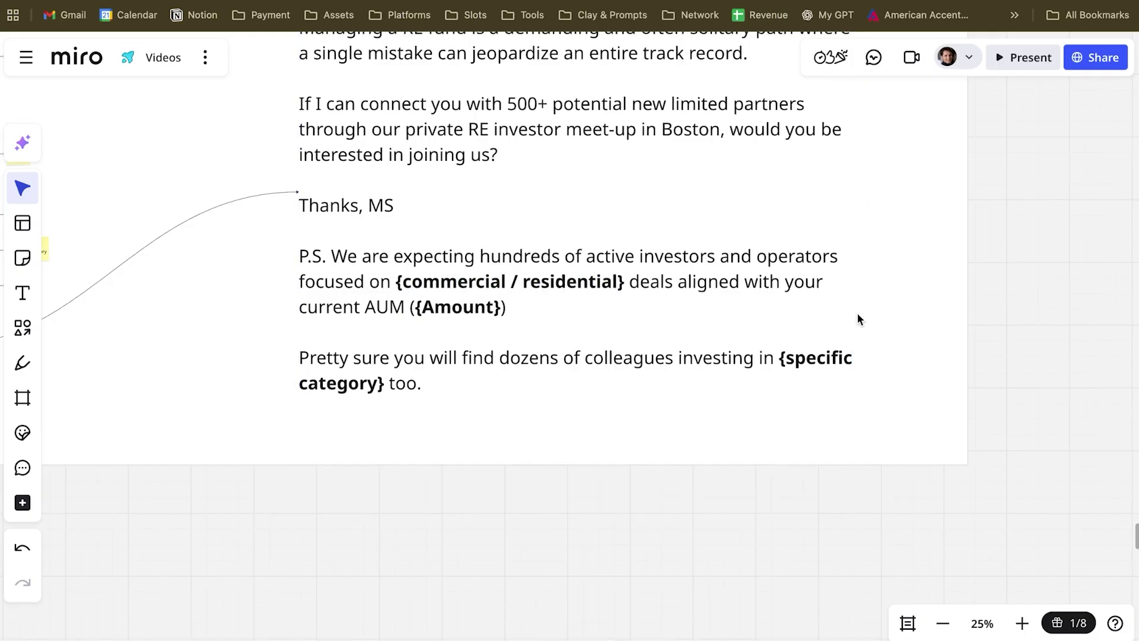
# Examine the {Amount} and {specific category} placeholders in the email template's P.S. by highlighting them.
pyautogui.click(431, 307)
pyautogui.doubleClick(456, 307)
pyautogui.click(1000, 332)
pyautogui.scroll(1, 1000, 332)
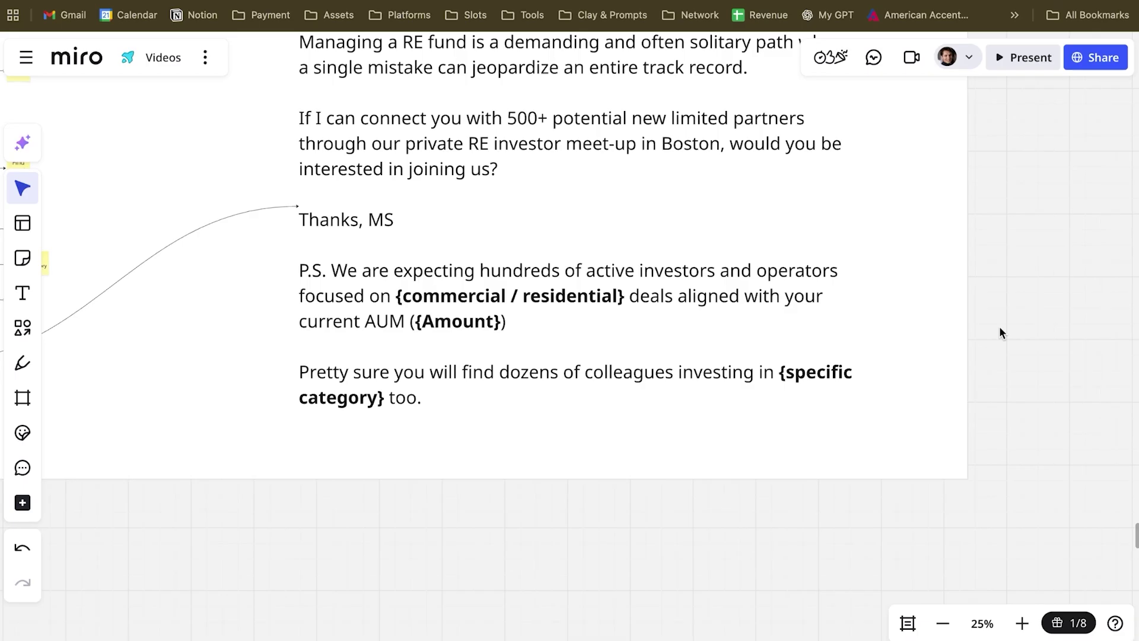
pyautogui.click(656, 320)
pyautogui.doubleClick(457, 321)
pyautogui.click(1016, 366)
pyautogui.click(803, 379)
pyautogui.doubleClick(803, 378)
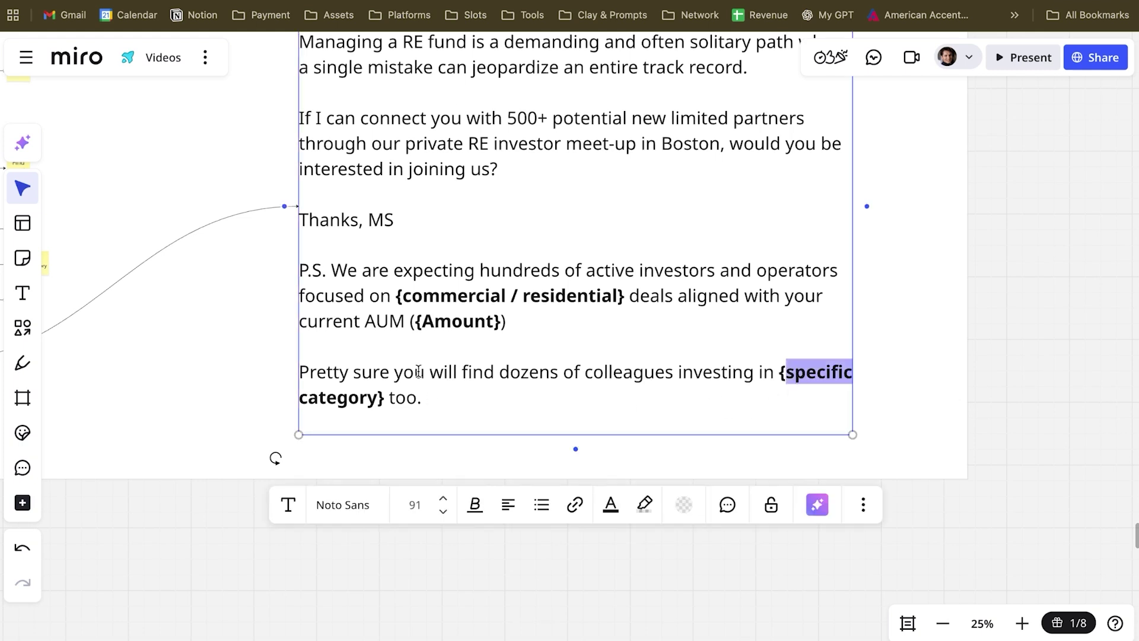
pyautogui.doubleClick(355, 400)
pyautogui.click(408, 558)
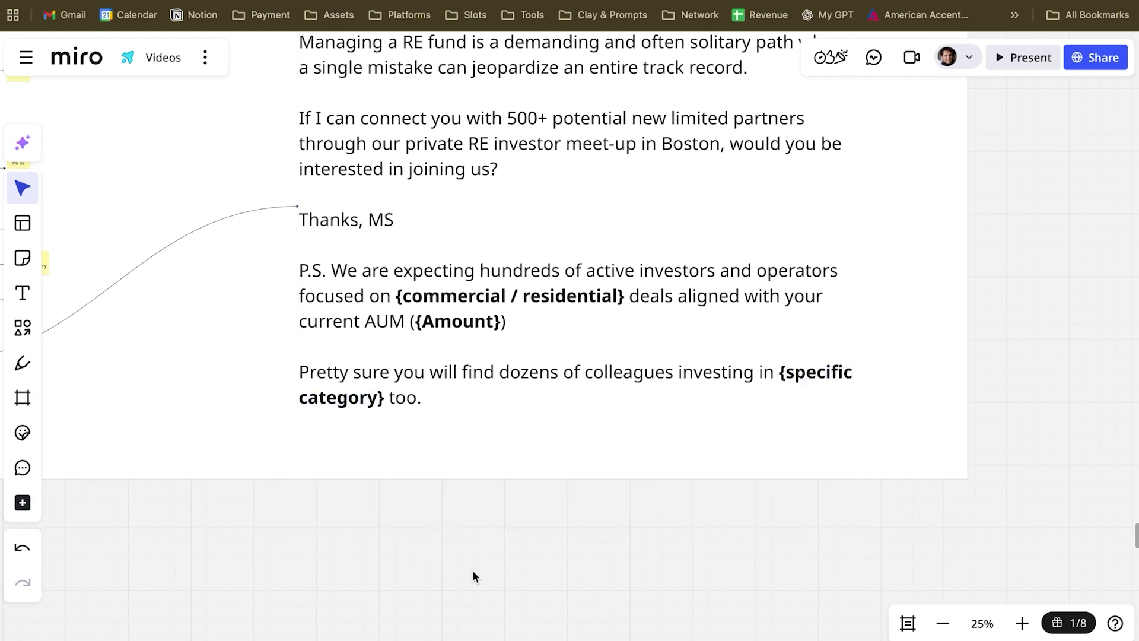
pyautogui.scroll(-3, 429, 464)
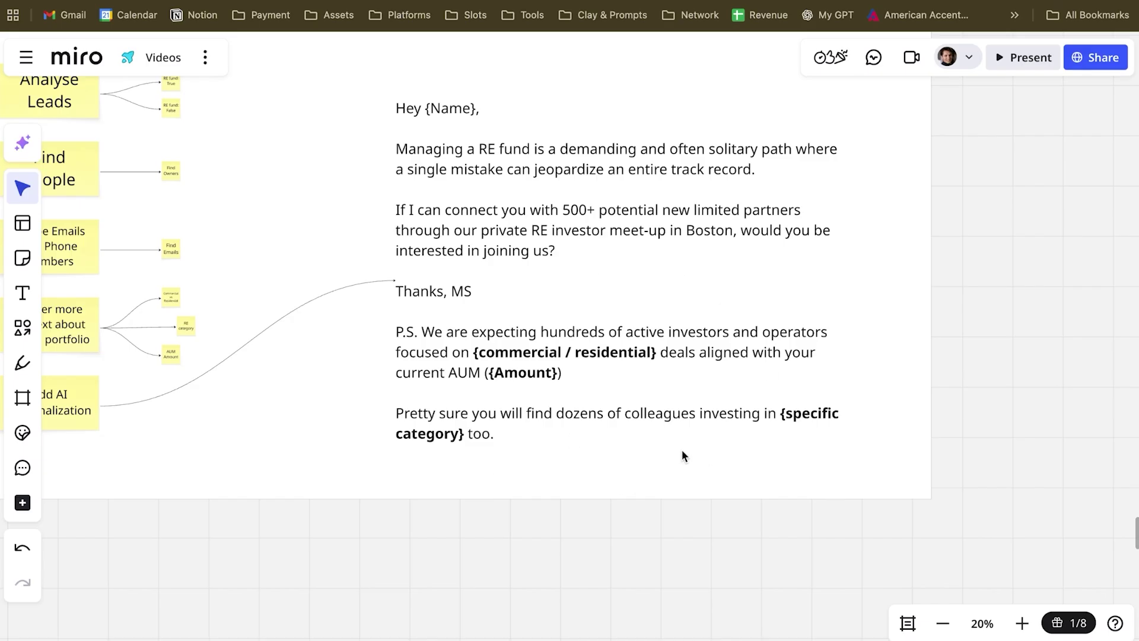
# Review the Commercial vs Residencial, RE category and AUM Amount notes on the board.
pyautogui.hscroll(-5, 372, 337)
pyautogui.scroll(10, 371, 337)
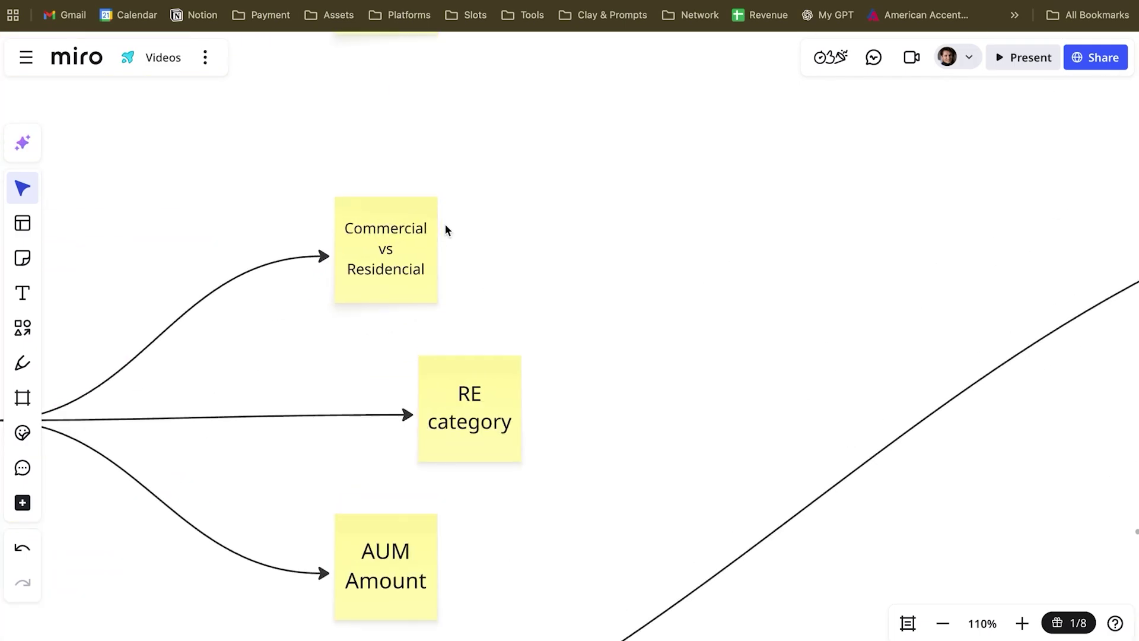
pyautogui.scroll(2, 445, 203)
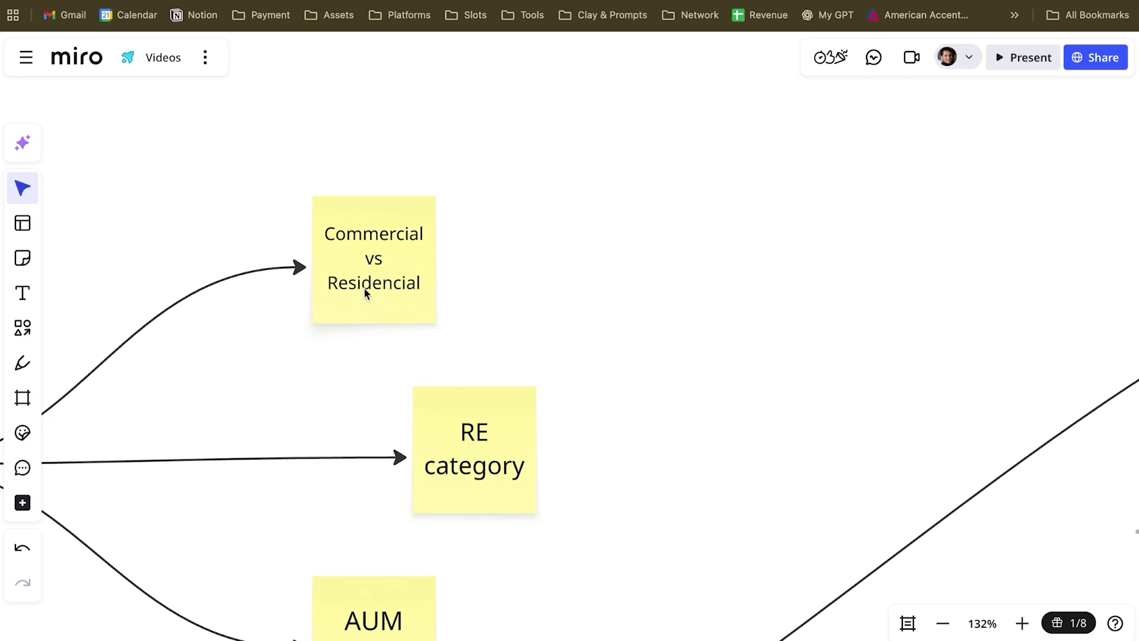
pyautogui.scroll(-5, 484, 309)
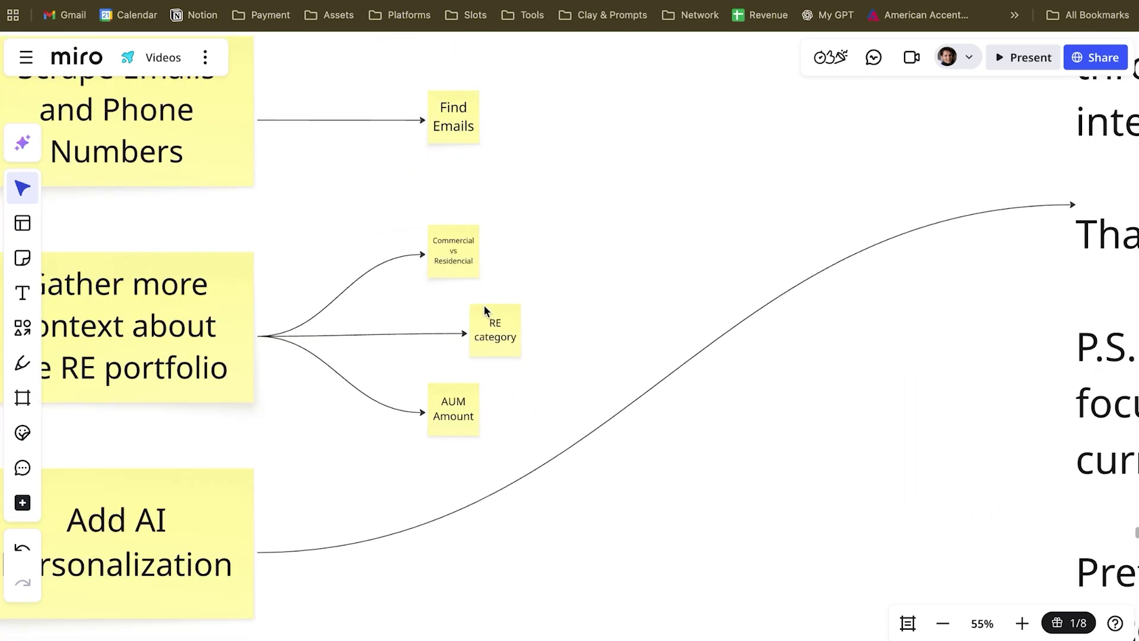
pyautogui.scroll(4, 464, 270)
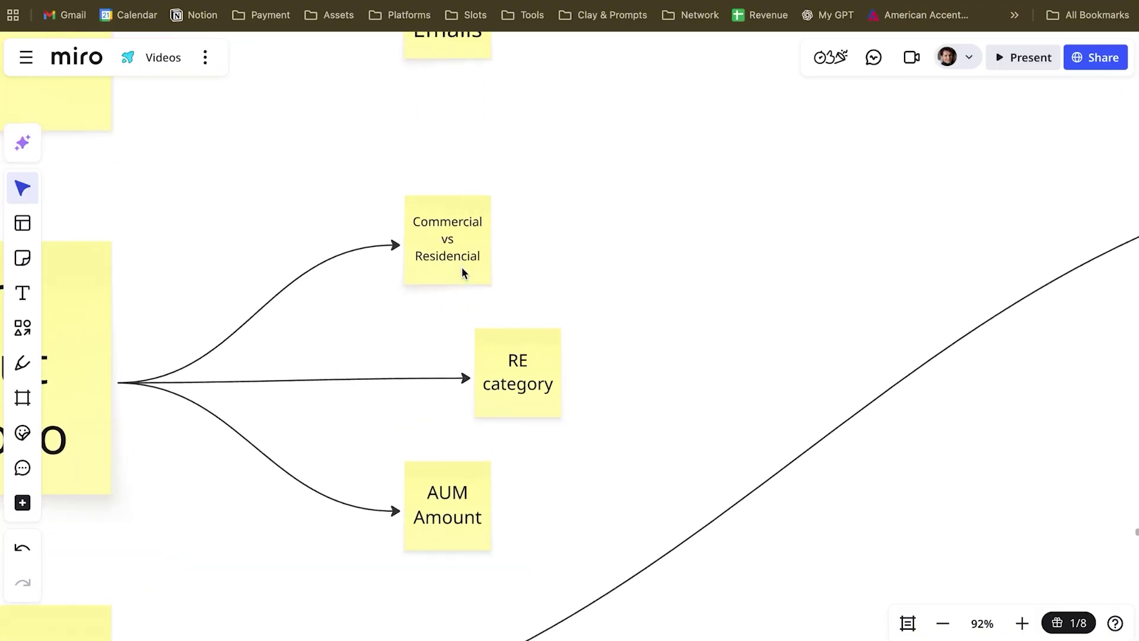
# Switch back to the Clay companies table and duplicate the owner-lookup column Real Estate Fund Status (2), opening the copy's prompt settings.
pyautogui.hotkey('ctrl', 'Tab')
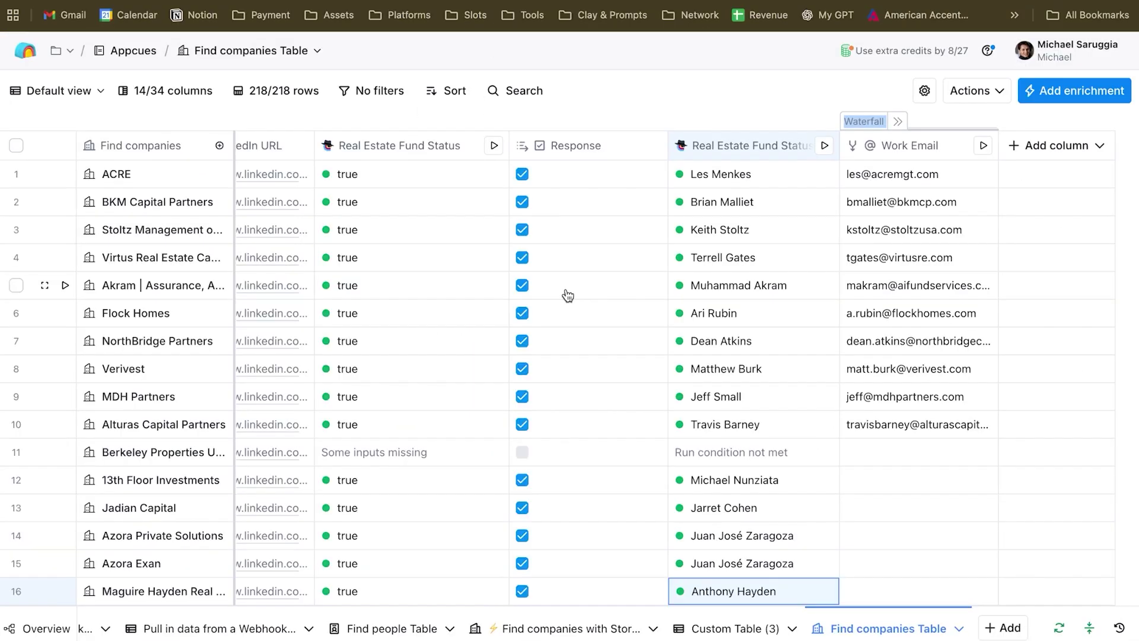
pyautogui.click(743, 143)
pyautogui.press('Escape')
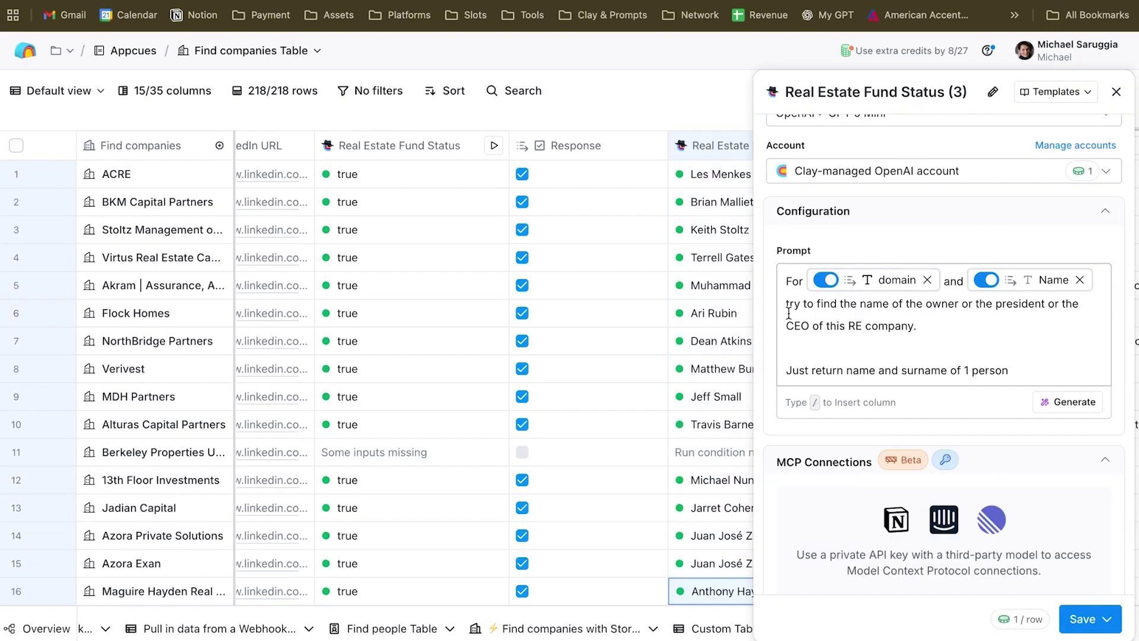
# Rewrite the prompt as "try to understand if this RE find in investing in residential or commercial deals" and "Only return residential or commercial".
pyautogui.hotkey('ctrl', 'a')
pyautogui.write('try tounderstand i')
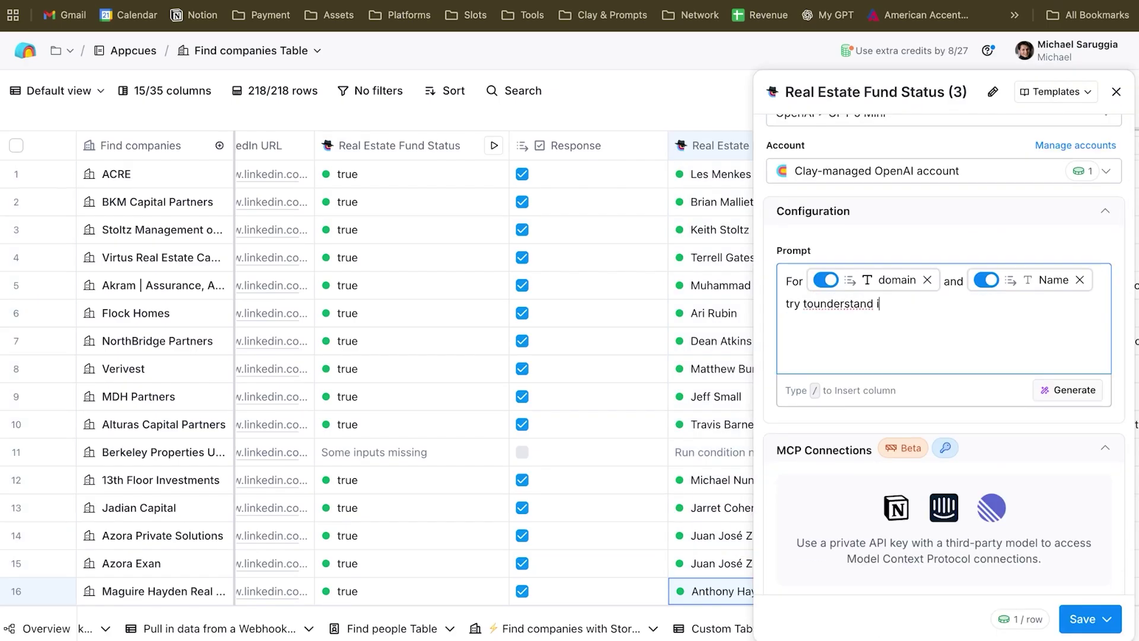
pyautogui.write('f this RE find in inves')
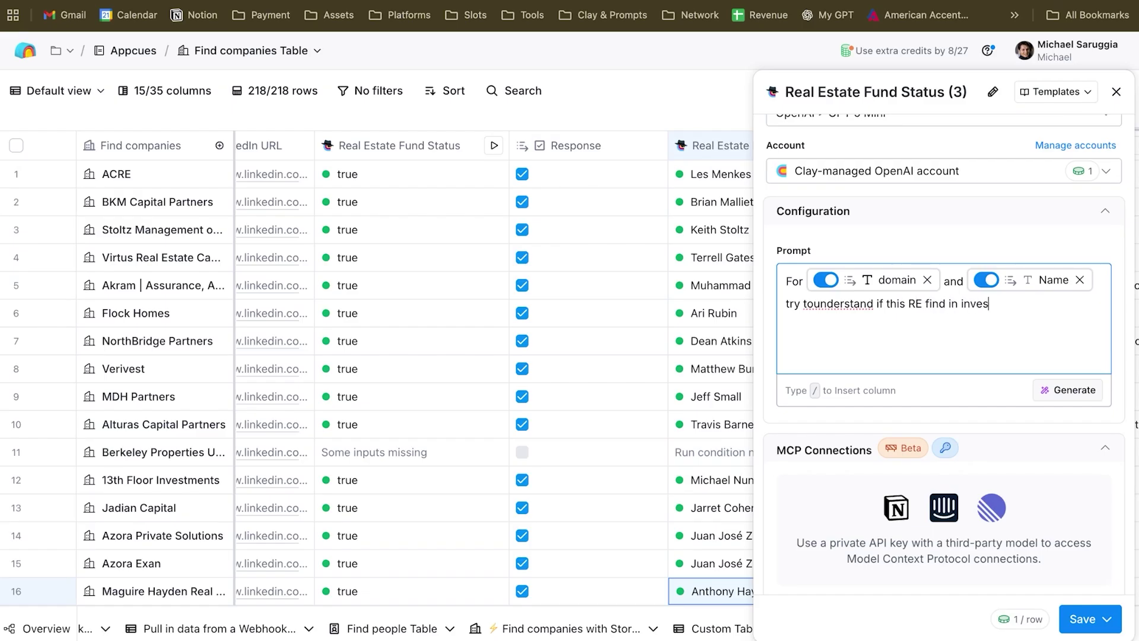
pyautogui.write('ting in residential or commercial deals')
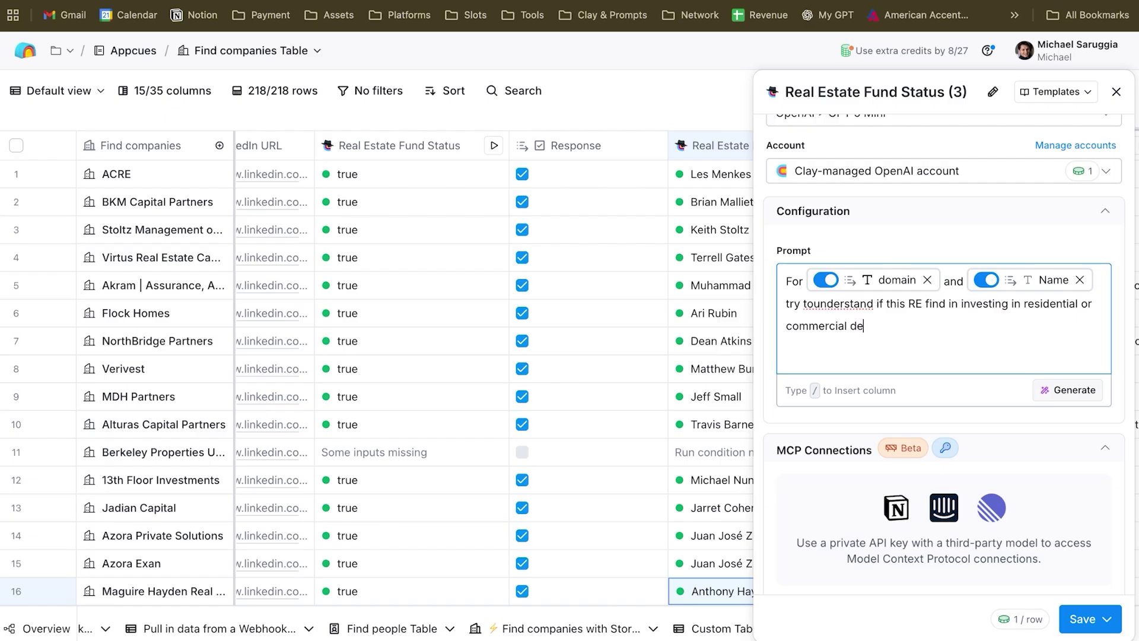
pyautogui.press('Return')
pyautogui.press('Return')
pyautogui.write('Only return residen')
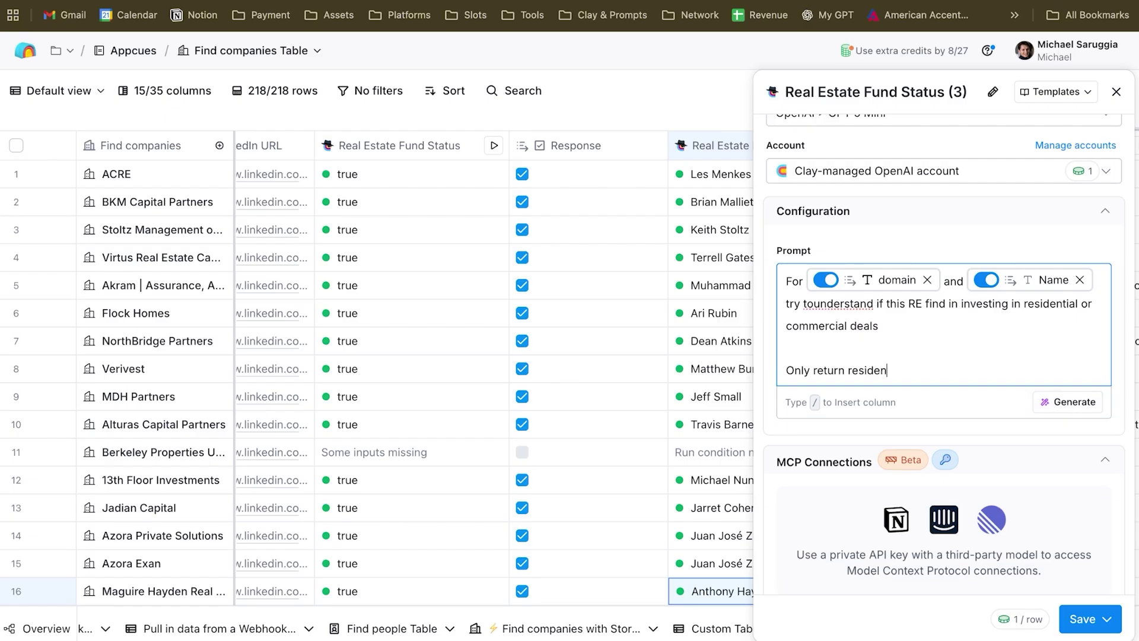
pyautogui.write('tial or commercial')
# Change the response output to a Select with the options Residencial and Commercial, and save and run the column.
pyautogui.scroll(-6, 1021, 421)
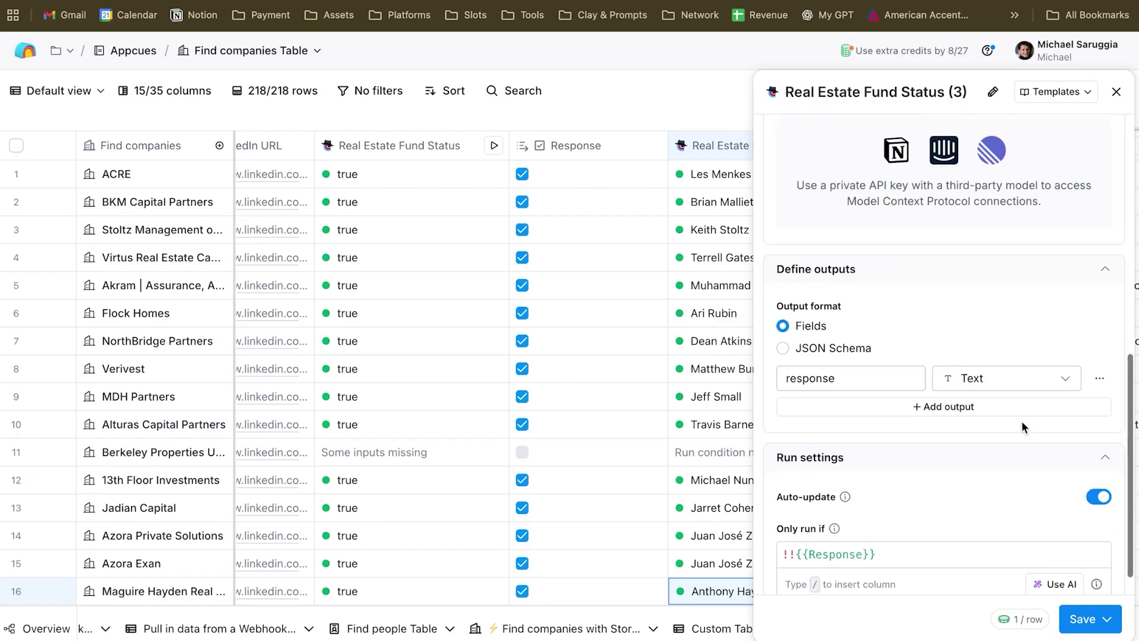
pyautogui.click(973, 350)
pyautogui.click(985, 480)
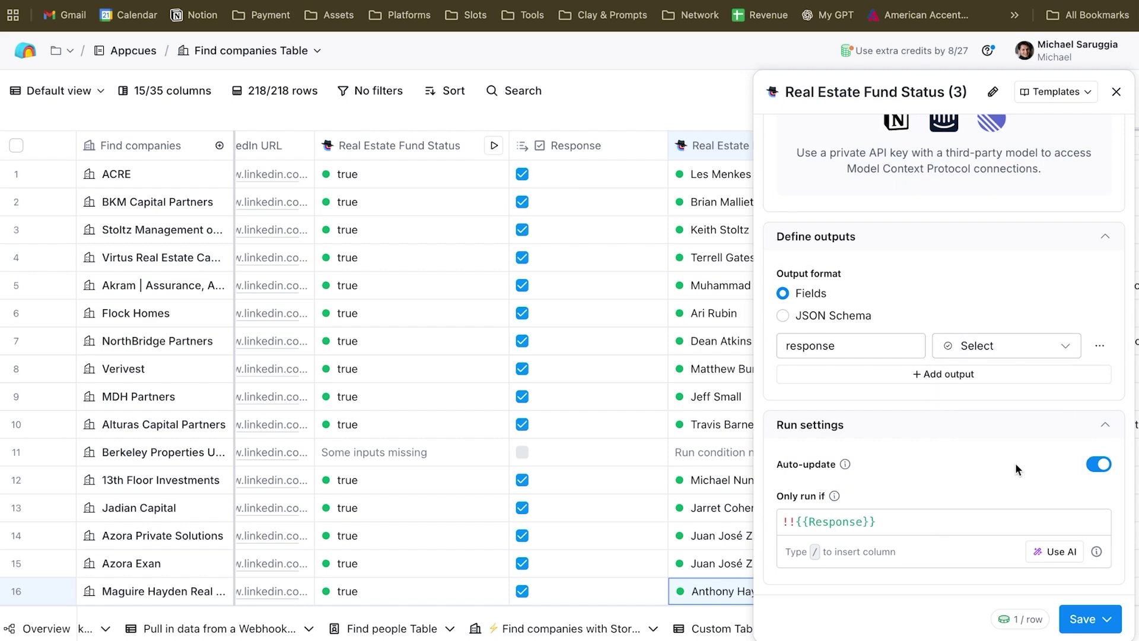
pyautogui.click(1079, 420)
pyautogui.click(1054, 451)
pyautogui.moveTo(1017, 420); pyautogui.dragTo(949, 420)
pyautogui.write('Residential')
pyautogui.press('Tab')
pyautogui.write('Commercial')
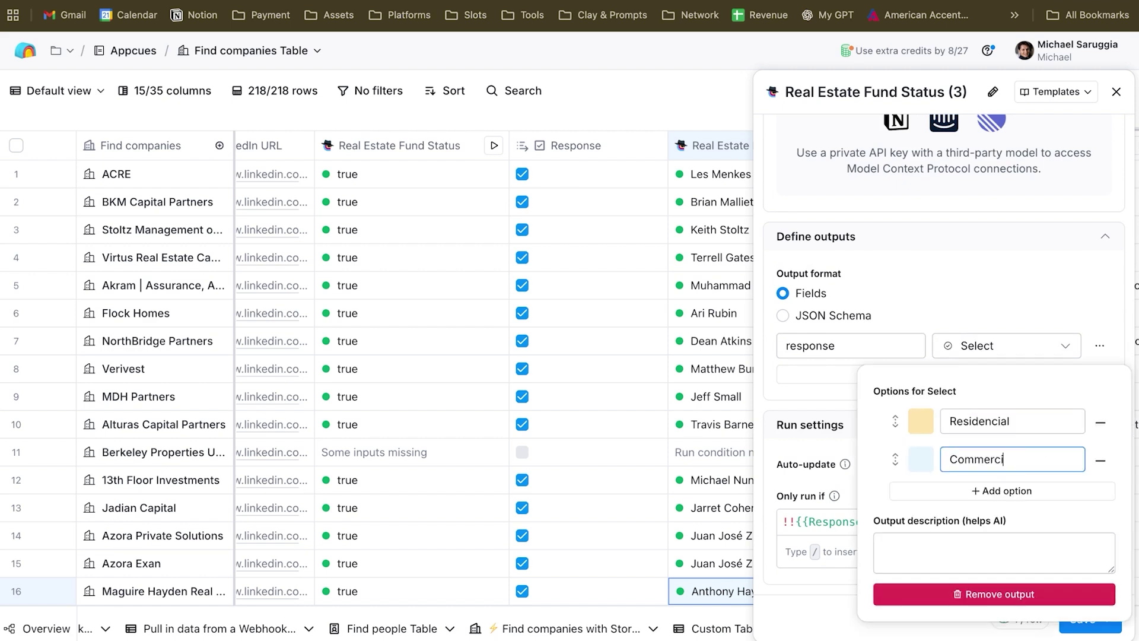
pyautogui.press('Escape')
pyautogui.click(1079, 616)
pyautogui.click(945, 508)
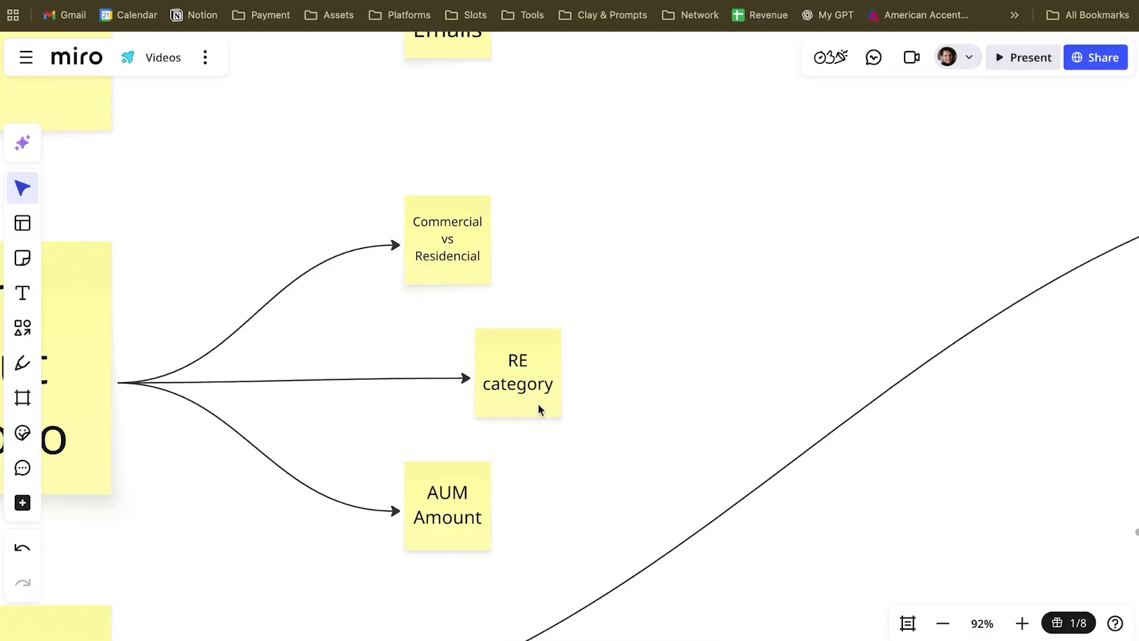
# Review the RE category note among the portfolio context items on the Miro board.
pyautogui.scroll(-3, 538, 407)
pyautogui.click(531, 300)
pyautogui.click(646, 389)
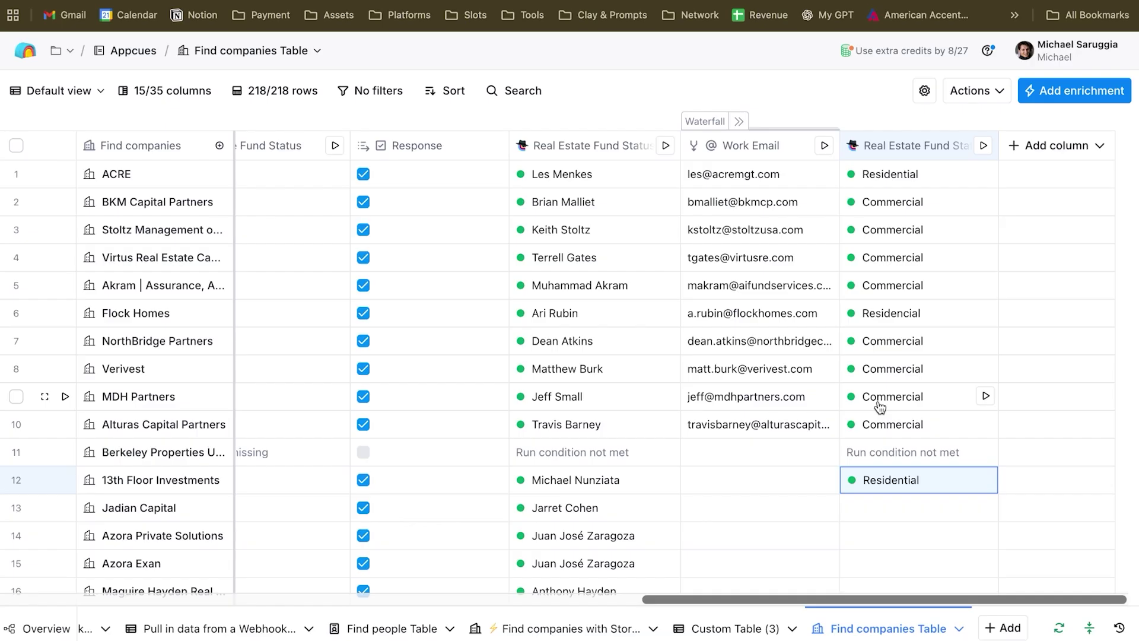
# Duplicate the residential/commercial column and make the copy's prompt say "try to understand what's the specific category if deals they are investing in".
pyautogui.click(878, 155)
pyautogui.click(905, 418)
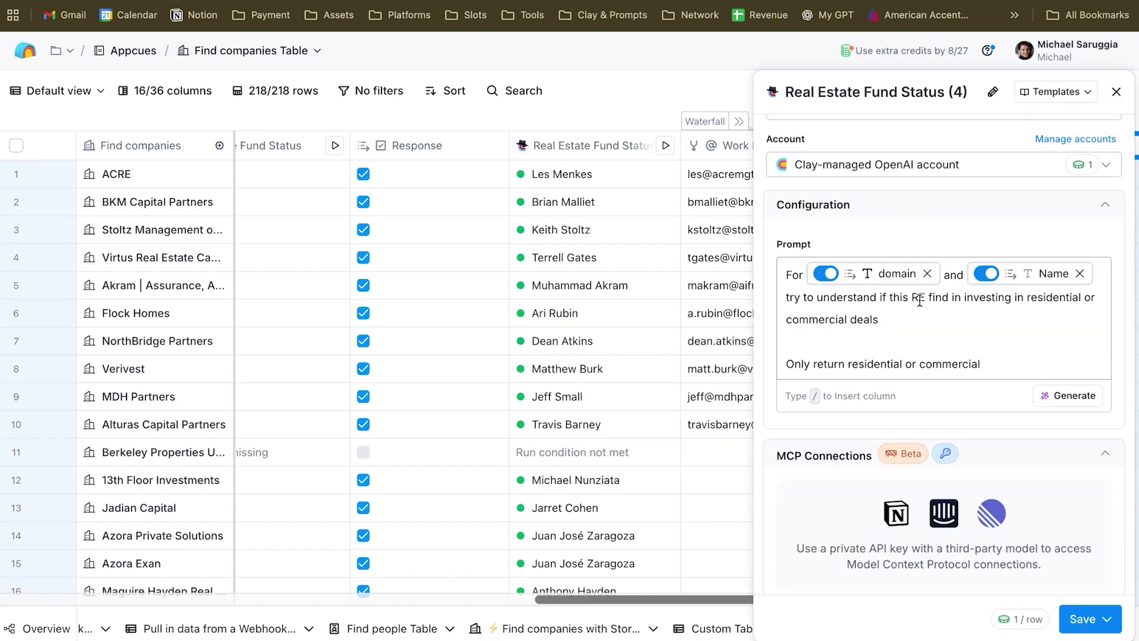
pyautogui.moveTo(880, 297); pyautogui.dragTo(879, 320)
pyautogui.write('what')
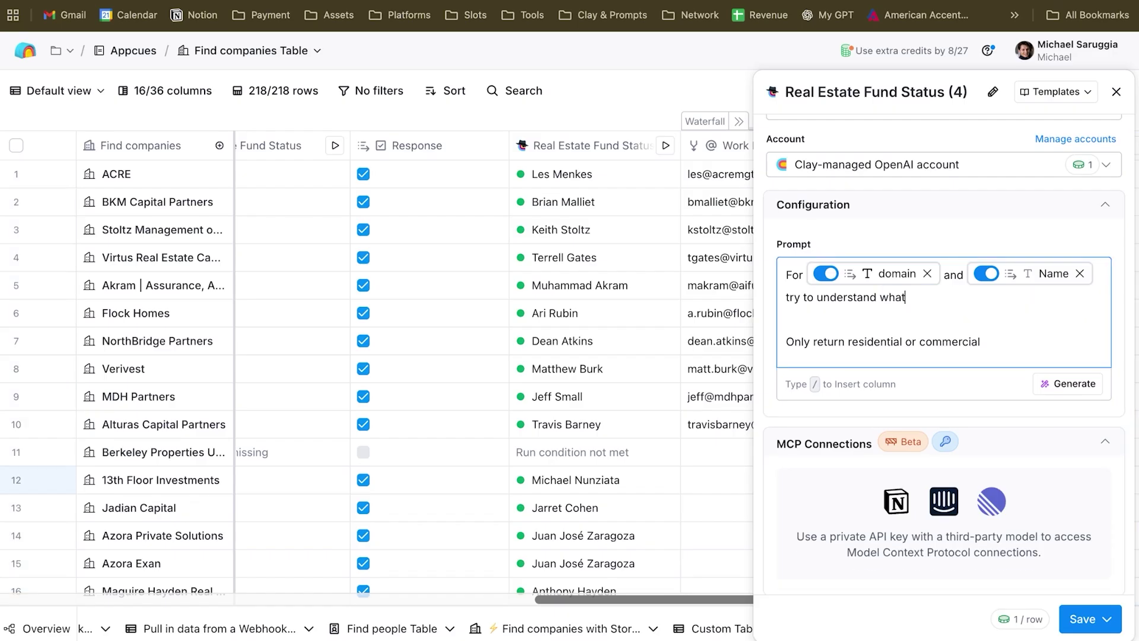
pyautogui.write("'s the specific category if de")
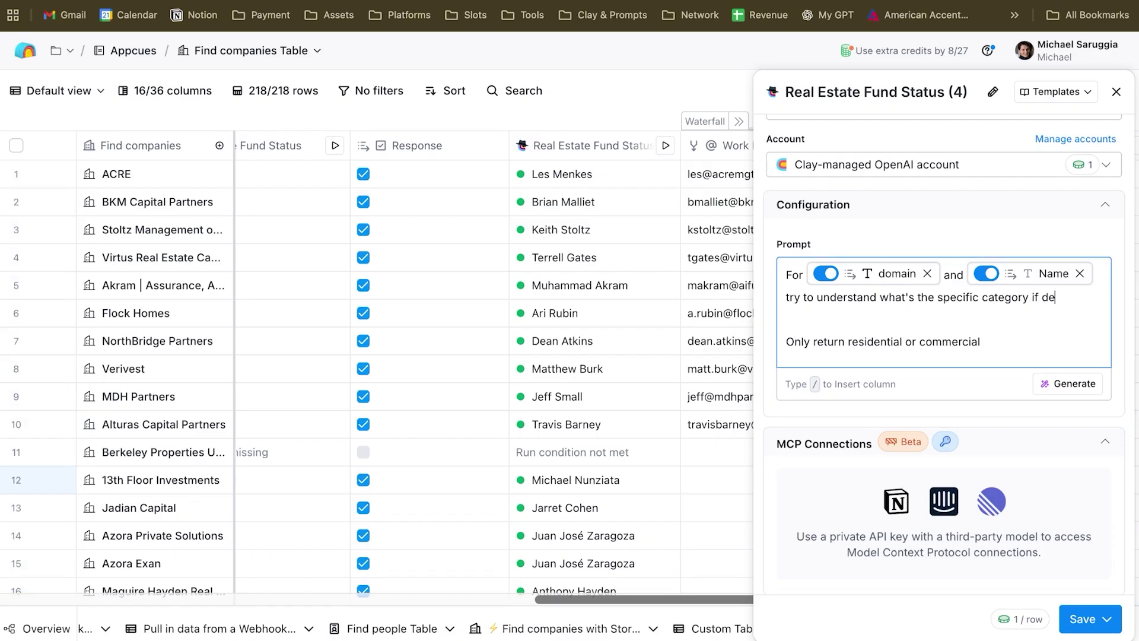
pyautogui.write('als they are investing in')
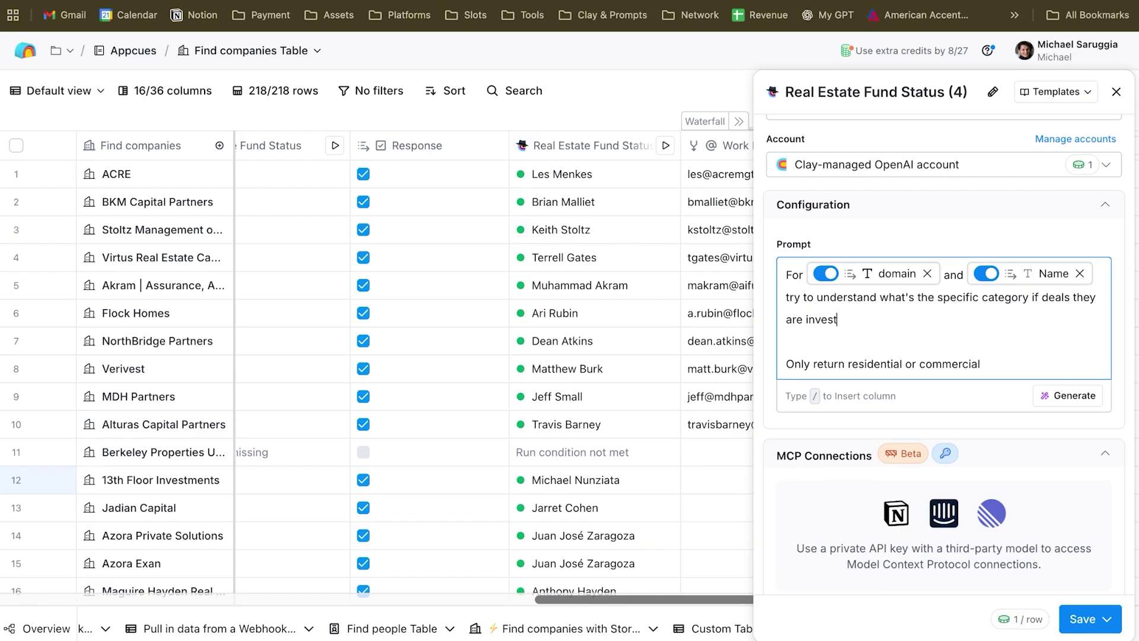
# Replace the prompt's return instruction with "Only return the category in max 3 words, don't use commas".
pyautogui.tripleClick(883, 364)
pyautogui.write('Only return the v')
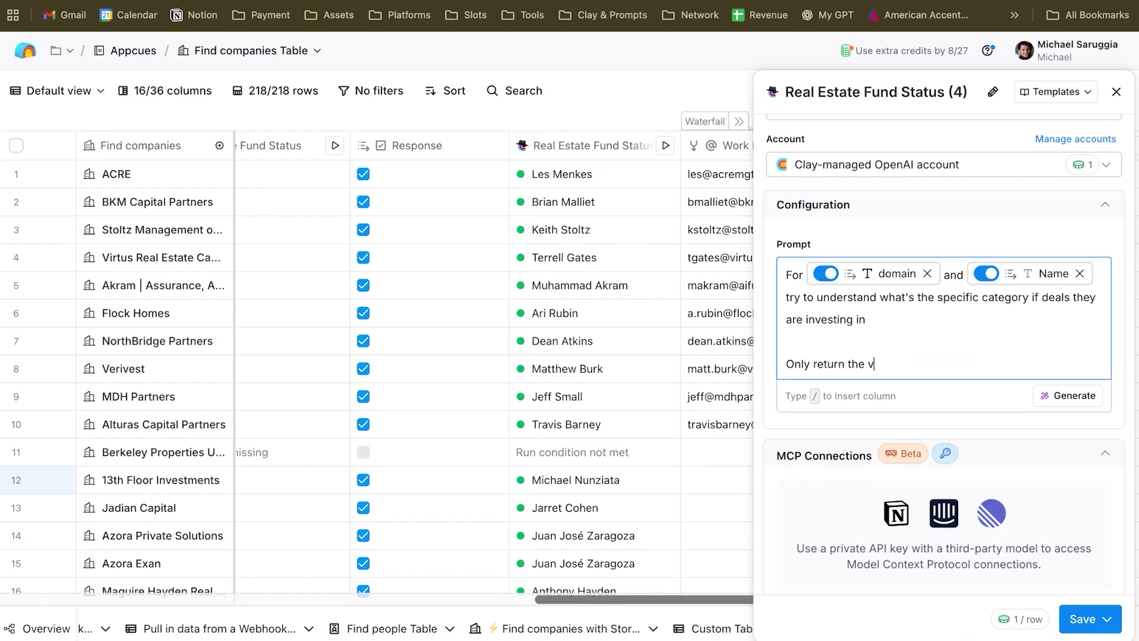
pyautogui.press('BackSpace')
pyautogui.write("category in max 3 words, don't use")
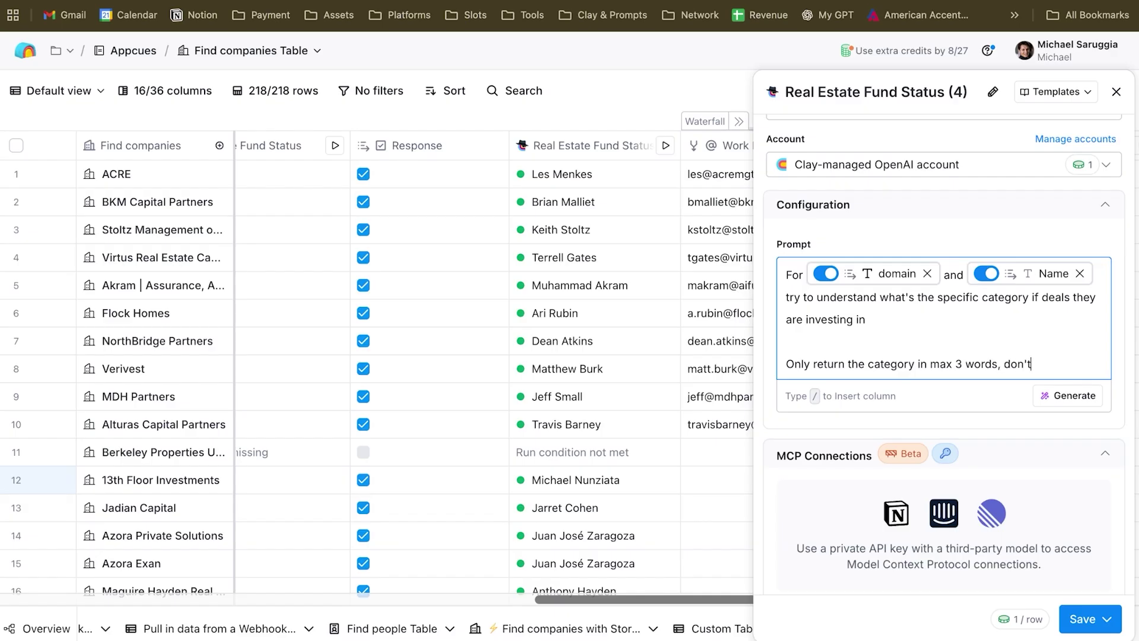
pyautogui.write(' commas')
# Add the prompt lines "Don't invent" and "Be as specific as possible, you can't use generic terms like real estate".
pyautogui.press('Return')
pyautogui.press('Return')
pyautogui.write("Don't invest")
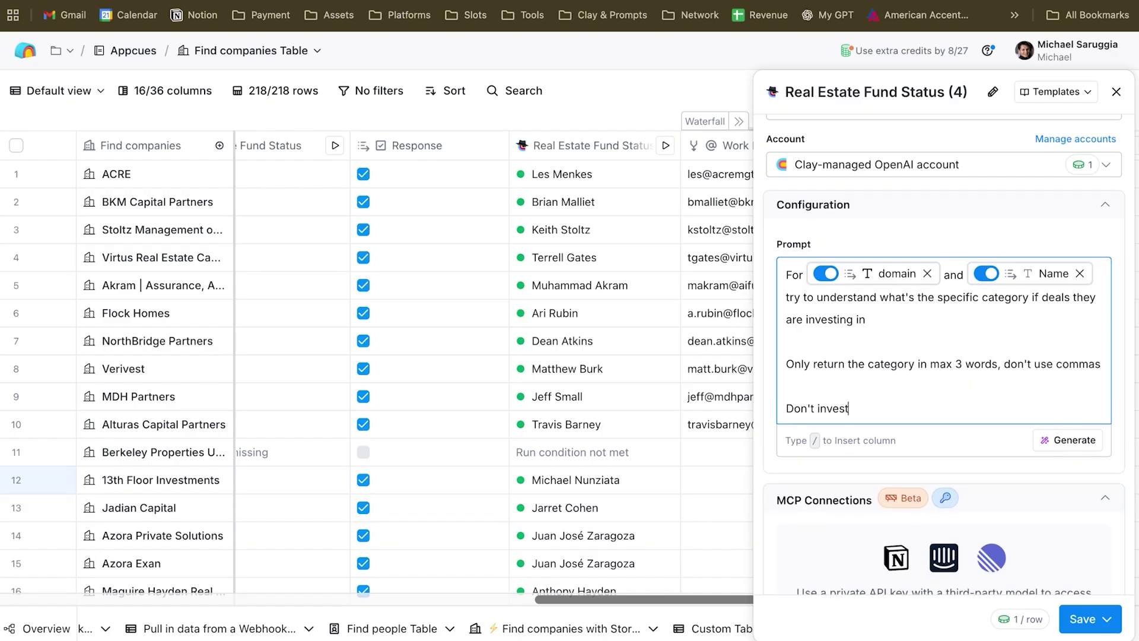
pyautogui.write('nt')
pyautogui.press('Return')
pyautogui.press('Return')
pyautogui.write('Be a')
pyautogui.press('BackSpace')
pyautogui.write('as specific as pos')
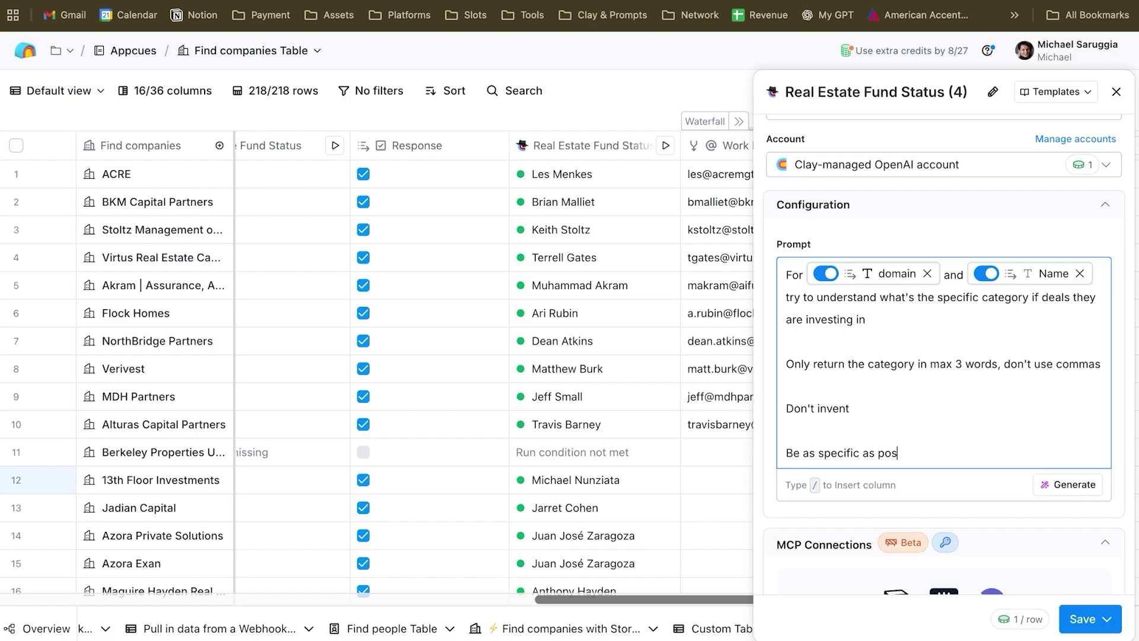
pyautogui.write("sible, you can't use generic te")
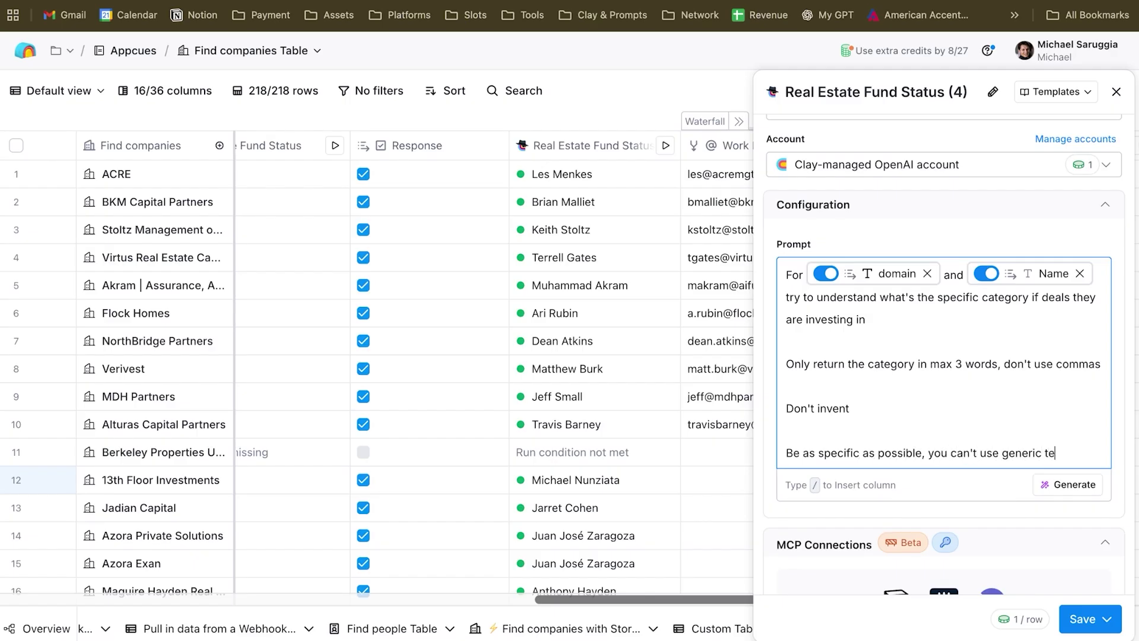
pyautogui.write('rms like real estate')
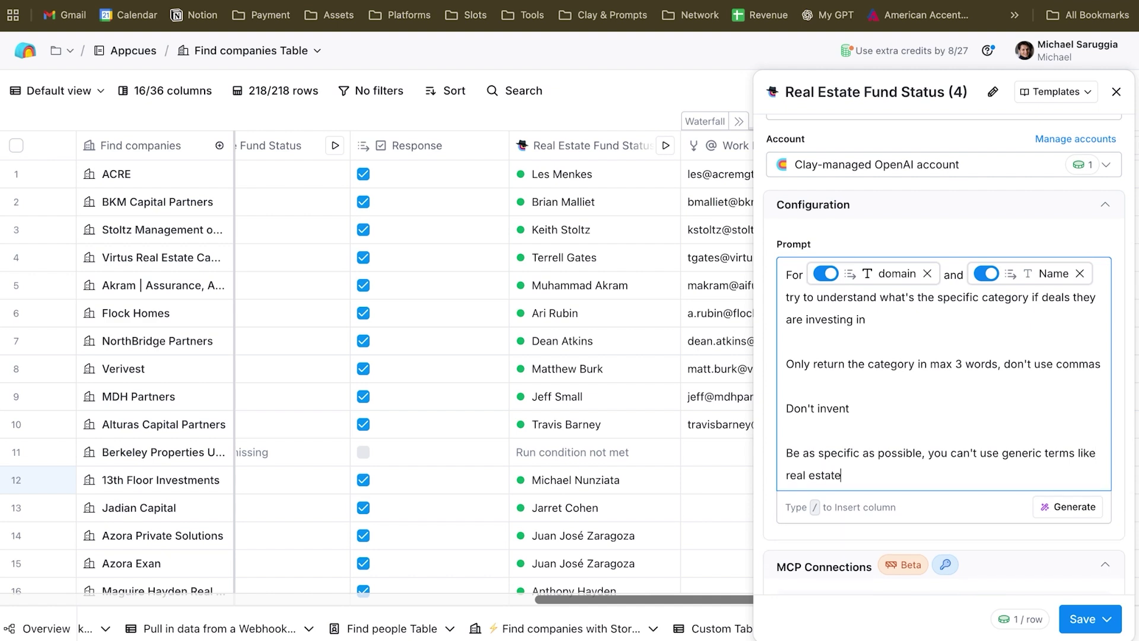
# Change the category column's response output type to Text, and save and run the column.
pyautogui.scroll(-7, 966, 351)
pyautogui.click(966, 350)
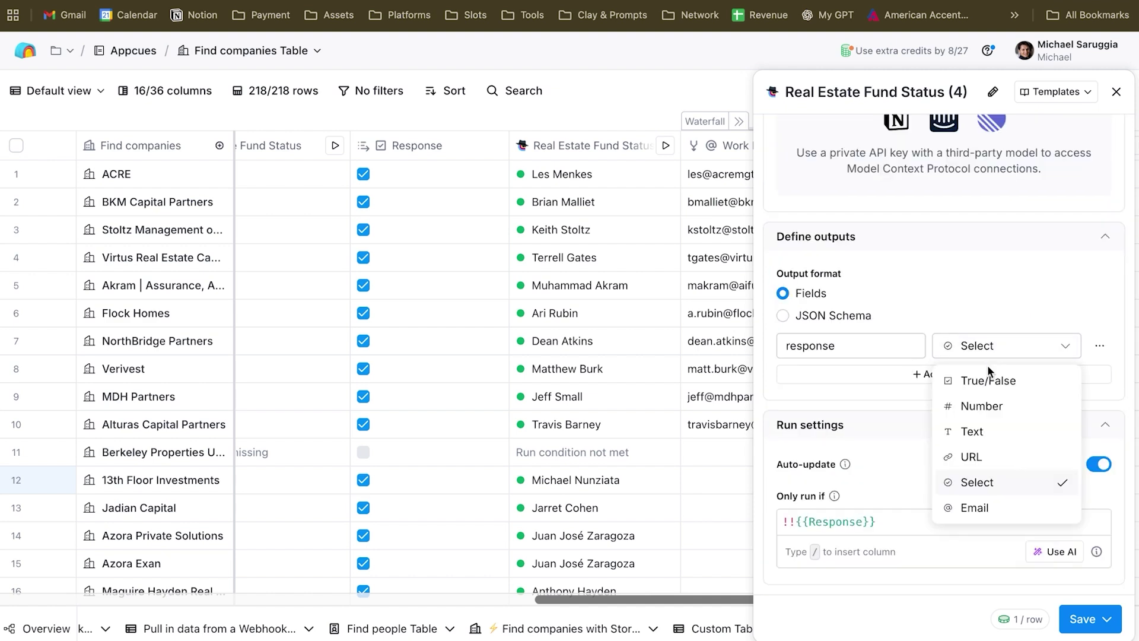
pyautogui.click(981, 439)
pyautogui.click(1082, 619)
pyautogui.click(976, 517)
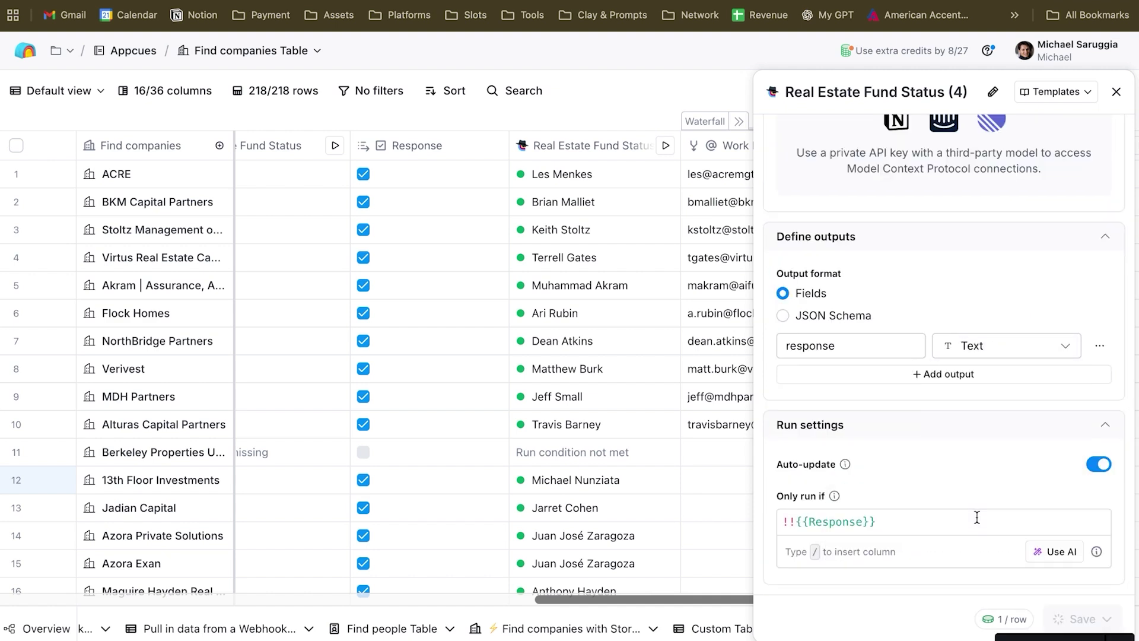
pyautogui.moveTo(999, 415); pyautogui.dragTo(1025, 278)
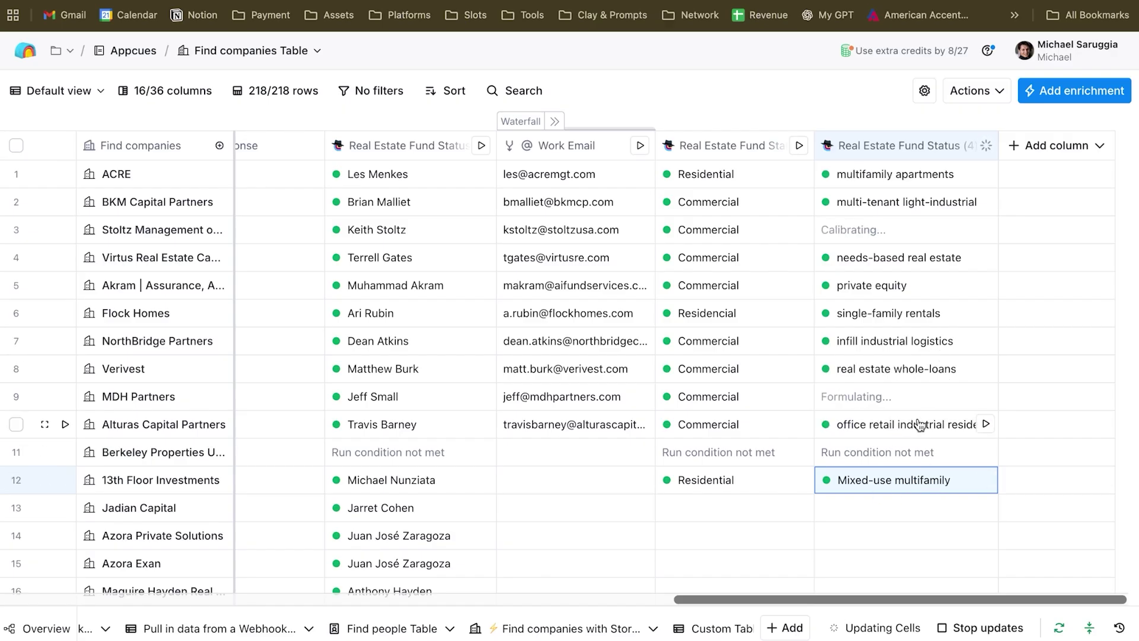
# Switch to the Miro board and copy the whole email template, from "Hey {Name}," through the {specific category} line.
pyautogui.hotkey('ctrl', 'Tab')
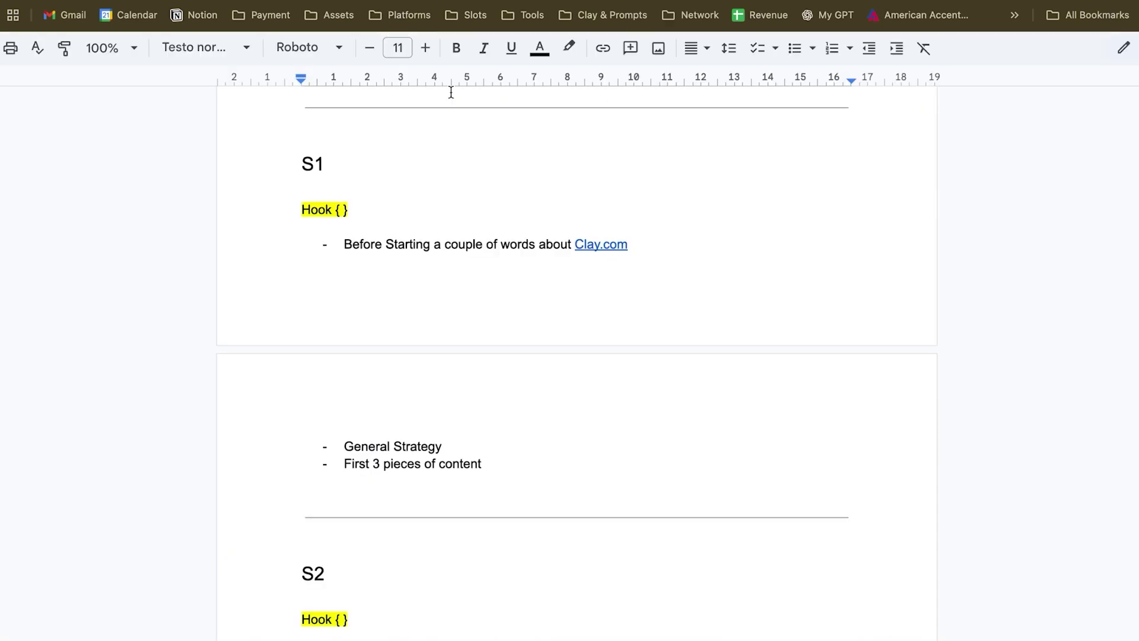
pyautogui.hotkey('ctrl', 'Tab')
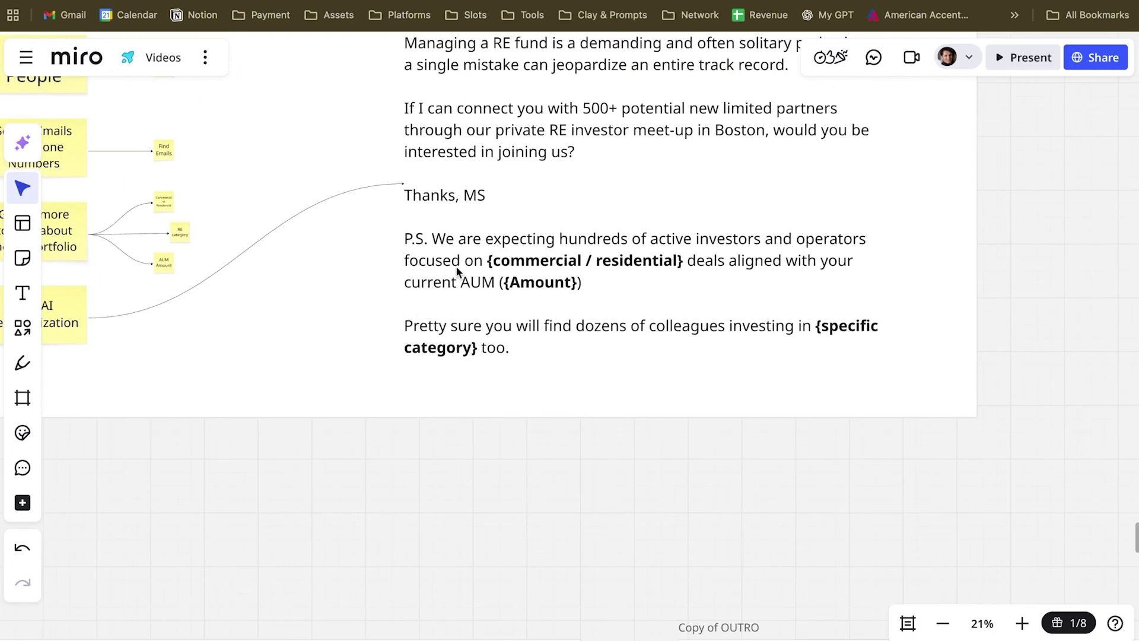
pyautogui.click(544, 245)
pyautogui.doubleClick(544, 243)
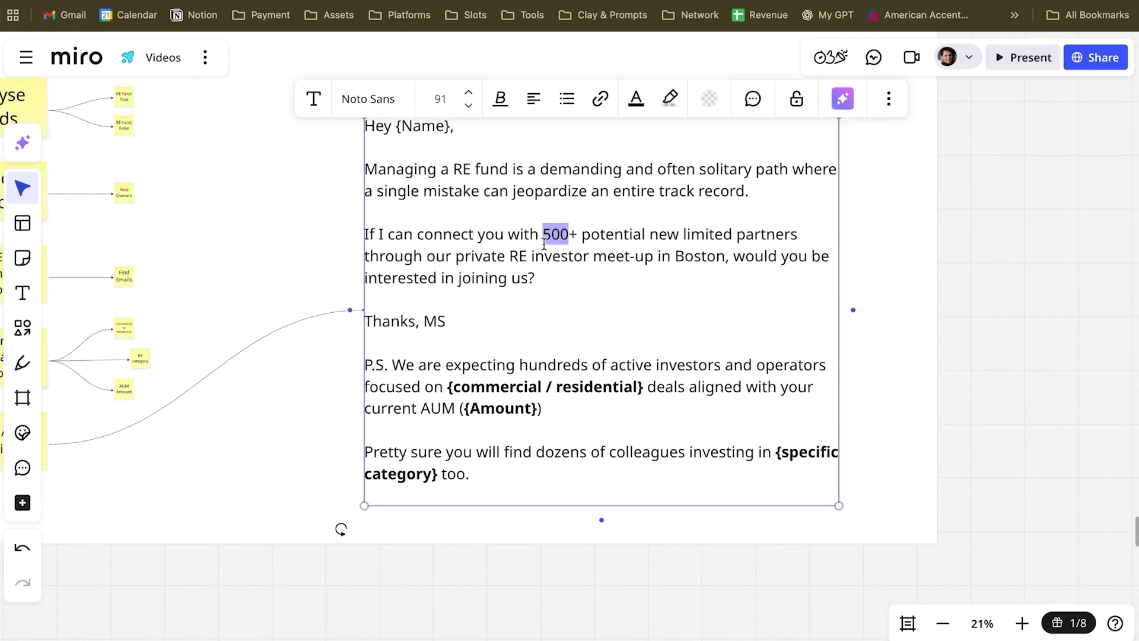
pyautogui.moveTo(484, 465); pyautogui.dragTo(363, 125)
pyautogui.hotkey('ctrl', 'c')
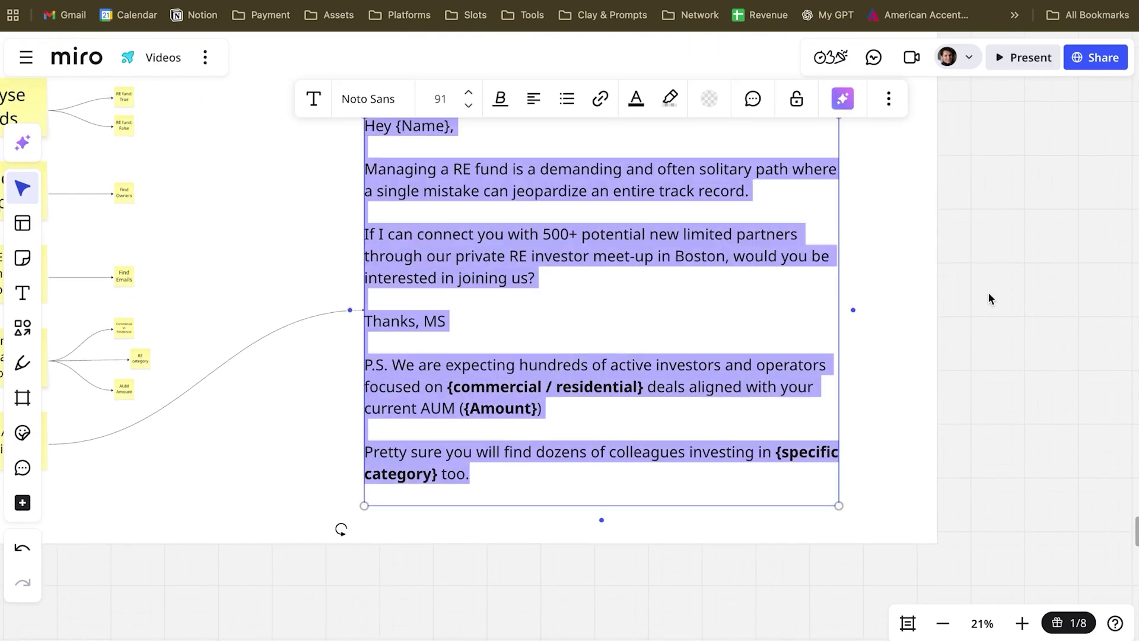
pyautogui.click(989, 297)
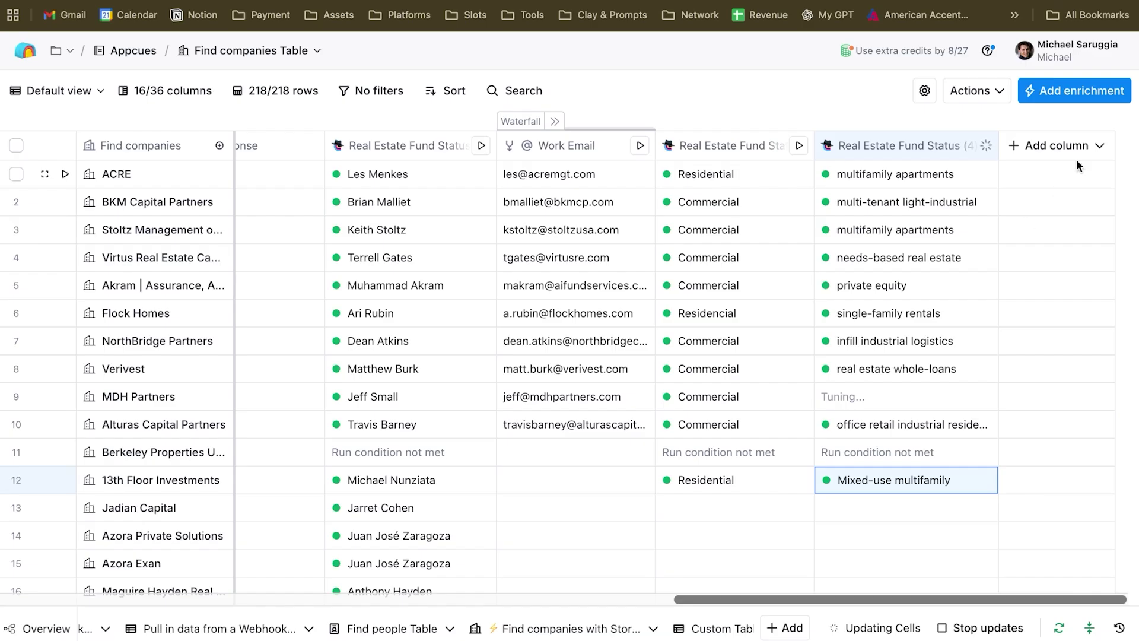
pyautogui.click(1074, 153)
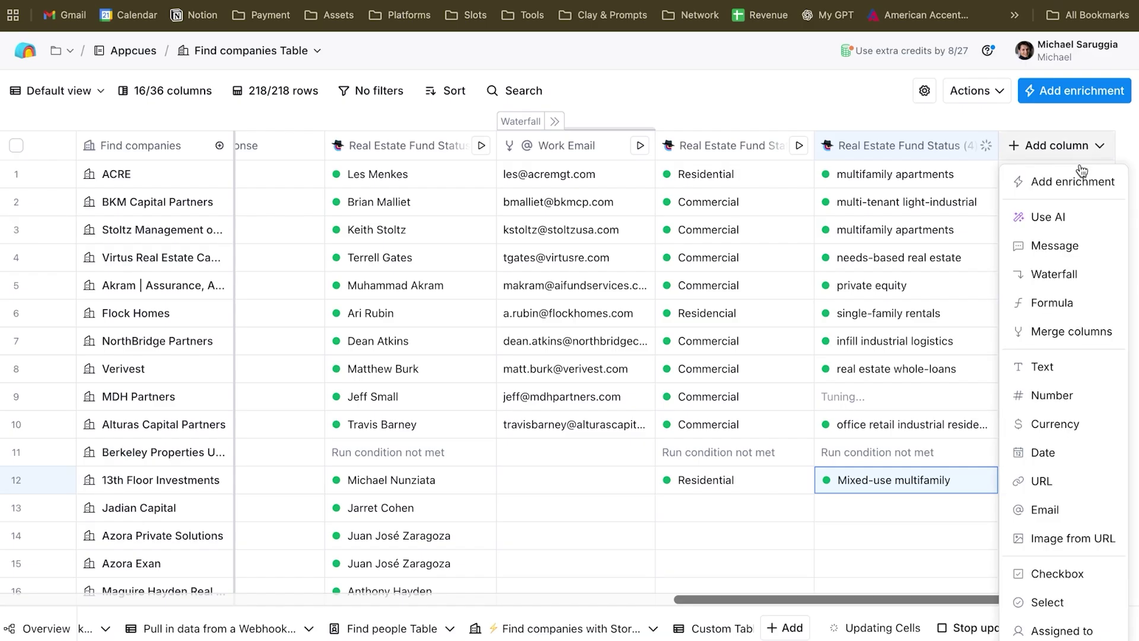
pyautogui.click(1062, 304)
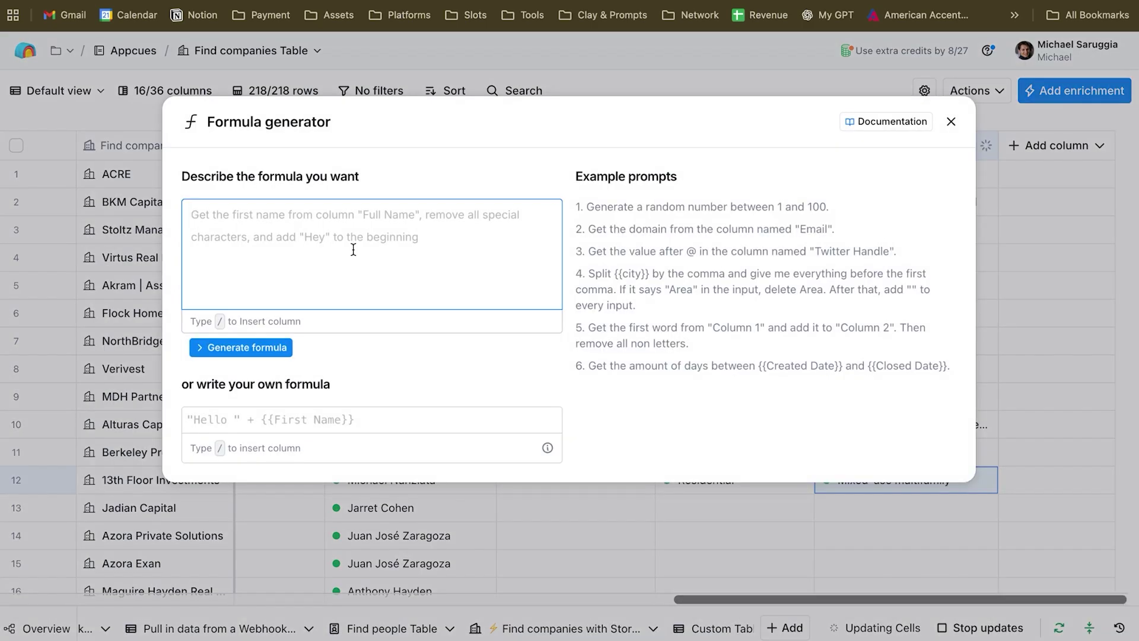
pyautogui.hotkey('ctrl', 'v')
pyautogui.press('Return')
pyautogui.press('Return')
pyautogui.write('If /')
pyautogui.press('Return')
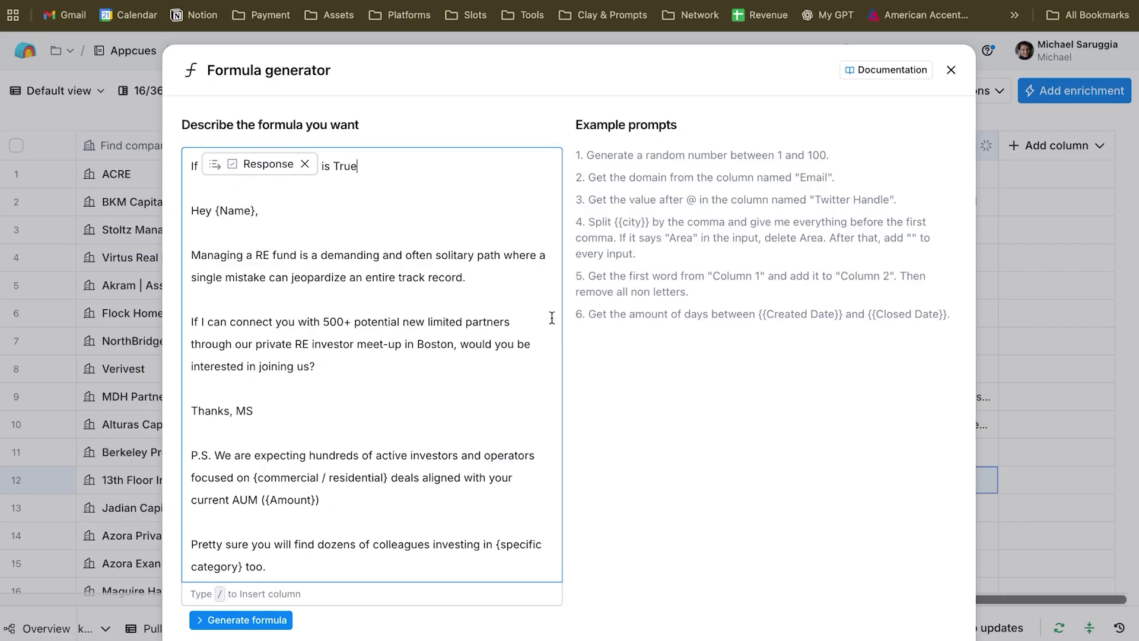
pyautogui.click(951, 69)
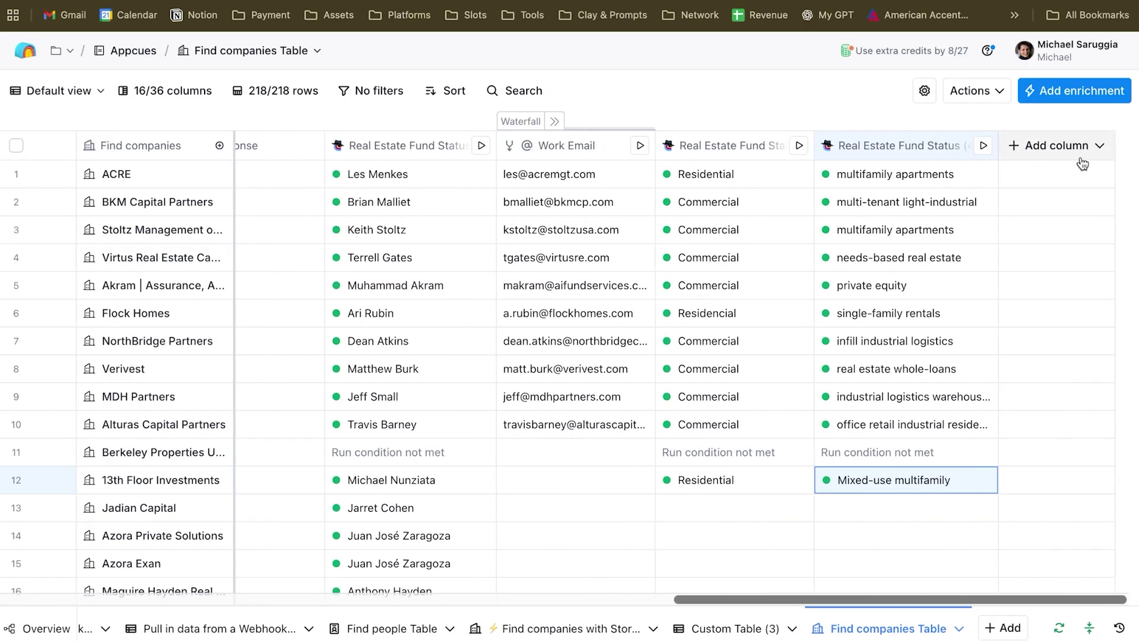
# Add a formula column described as "From response get the first name", using the Real Estate Fund Status (2) response, and save its generated formula.
pyautogui.click(1080, 158)
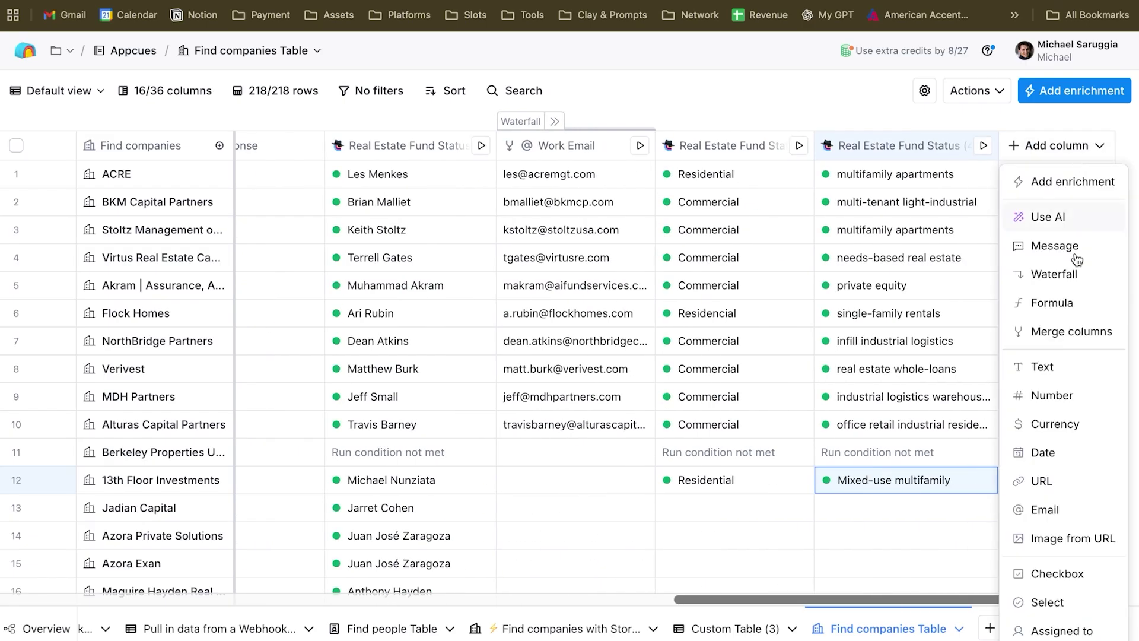
pyautogui.click(1066, 303)
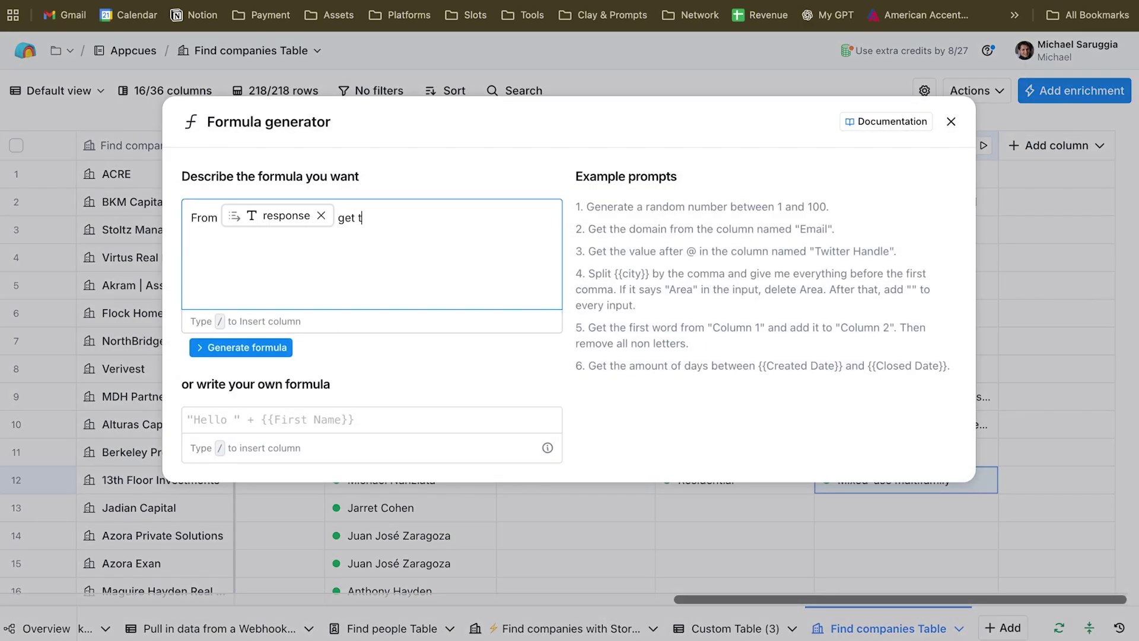
pyautogui.write('get the first name')
pyautogui.press('Return')
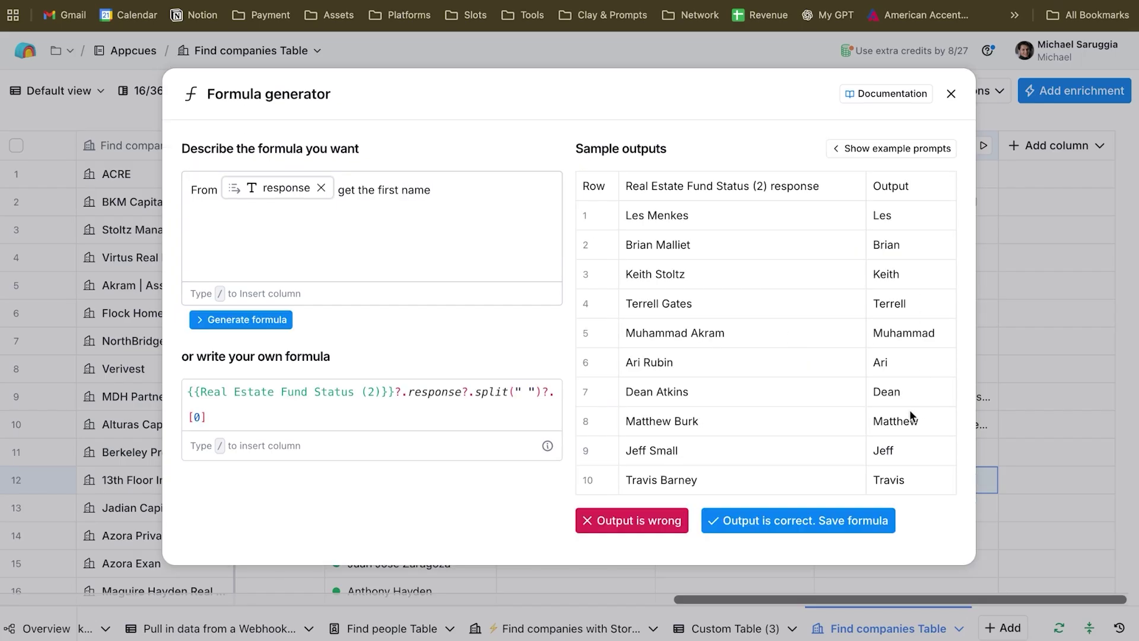
pyautogui.click(829, 519)
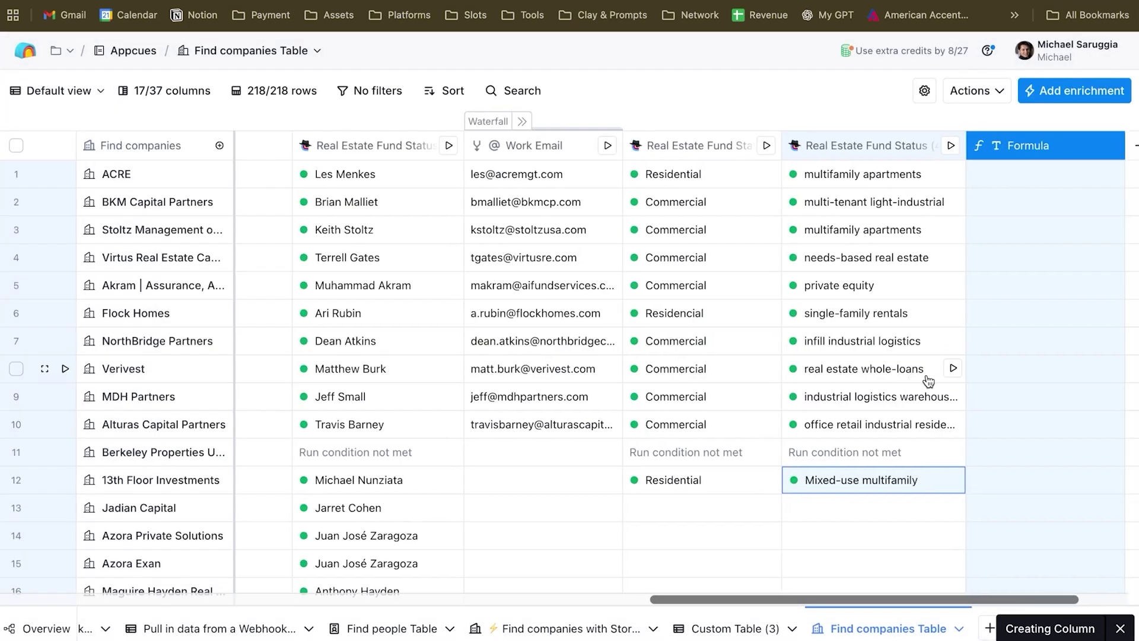
# Name the formula column "First Name" and add the residential/commercial response as its own column named "Res vs Comm".
pyautogui.press('Return')
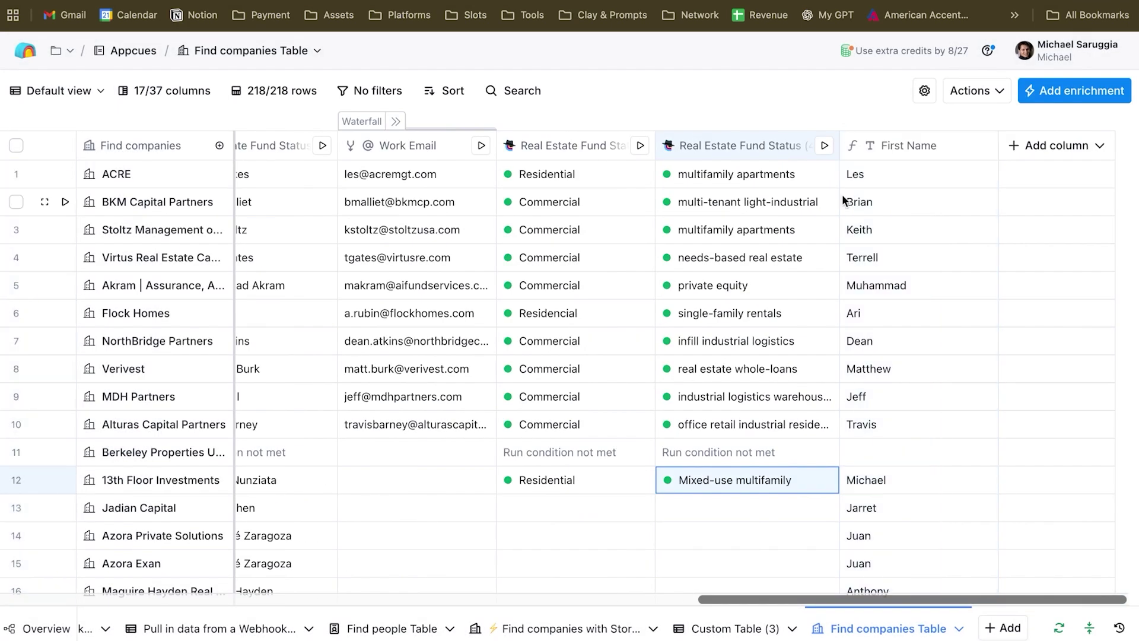
pyautogui.hscroll(-5, 606, 222)
pyautogui.hscroll(4, 651, 214)
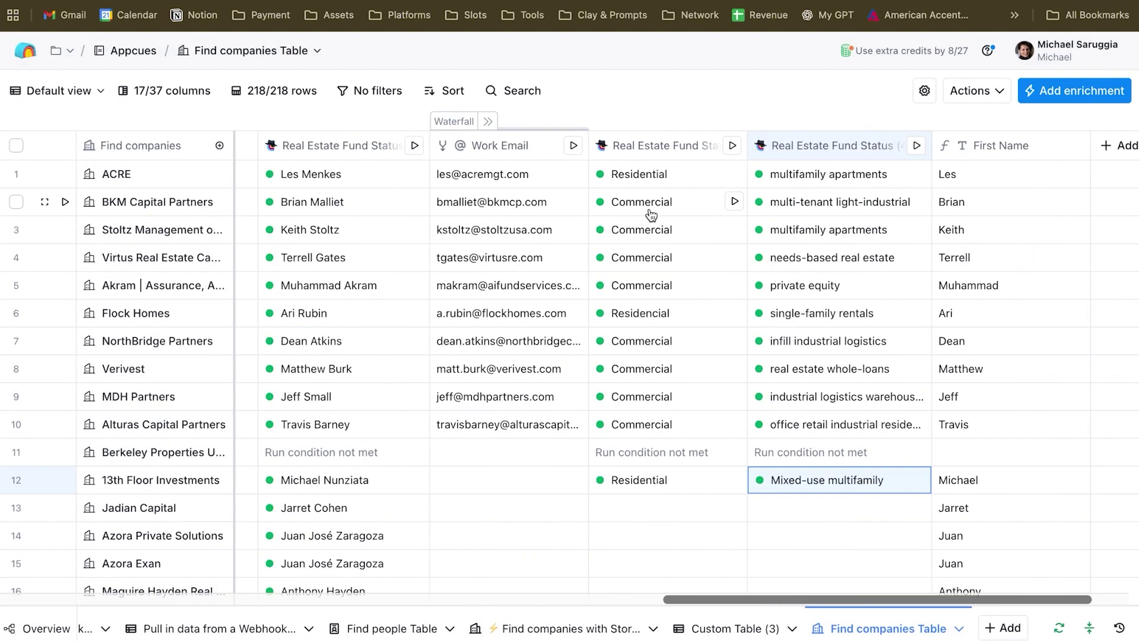
pyautogui.hscroll(2, 651, 215)
pyautogui.click(540, 178)
pyautogui.click(1077, 173)
pyautogui.write('Res vs Comm')
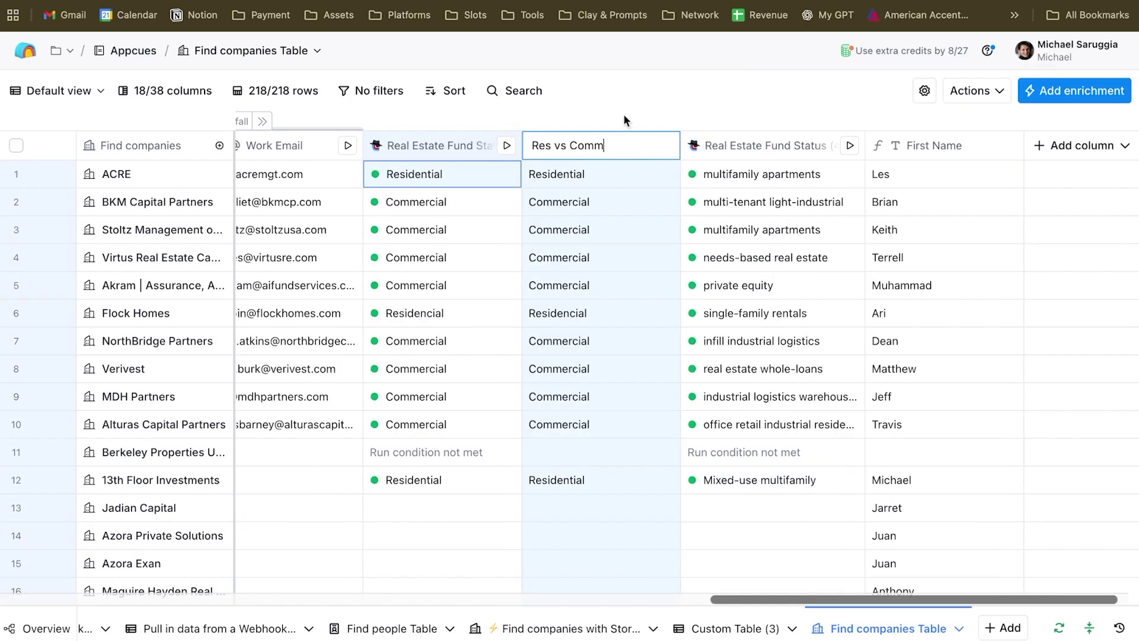
# Add the Real Estate Fund Status (4) response as its own column named "category".
pyautogui.click(771, 201)
pyautogui.click(1076, 174)
pyautogui.click(1075, 229)
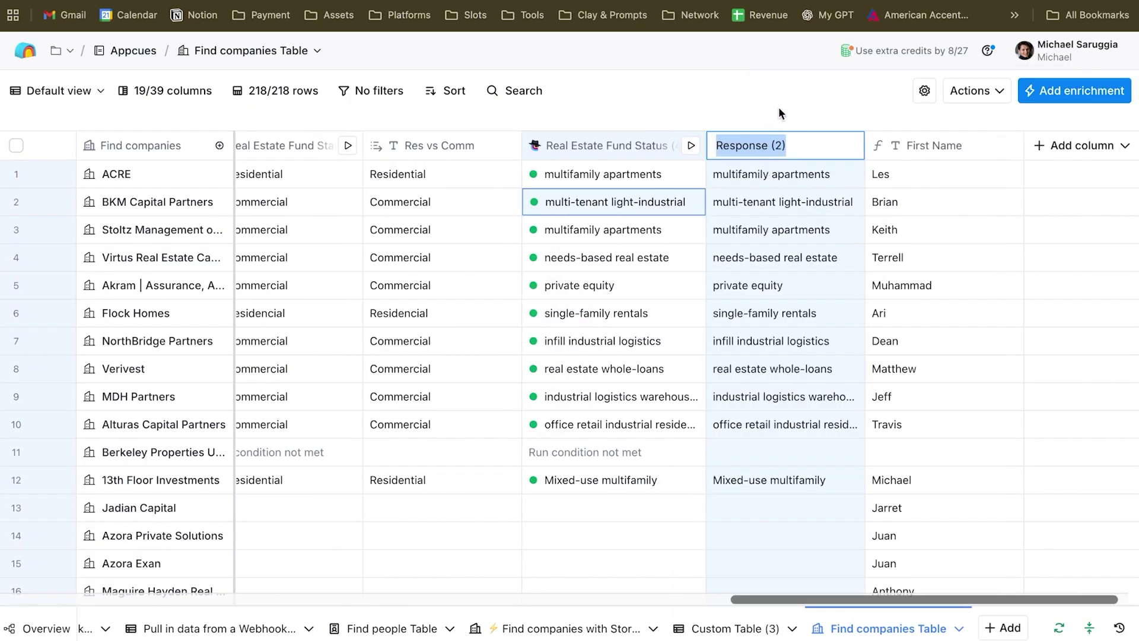
pyautogui.press('Return')
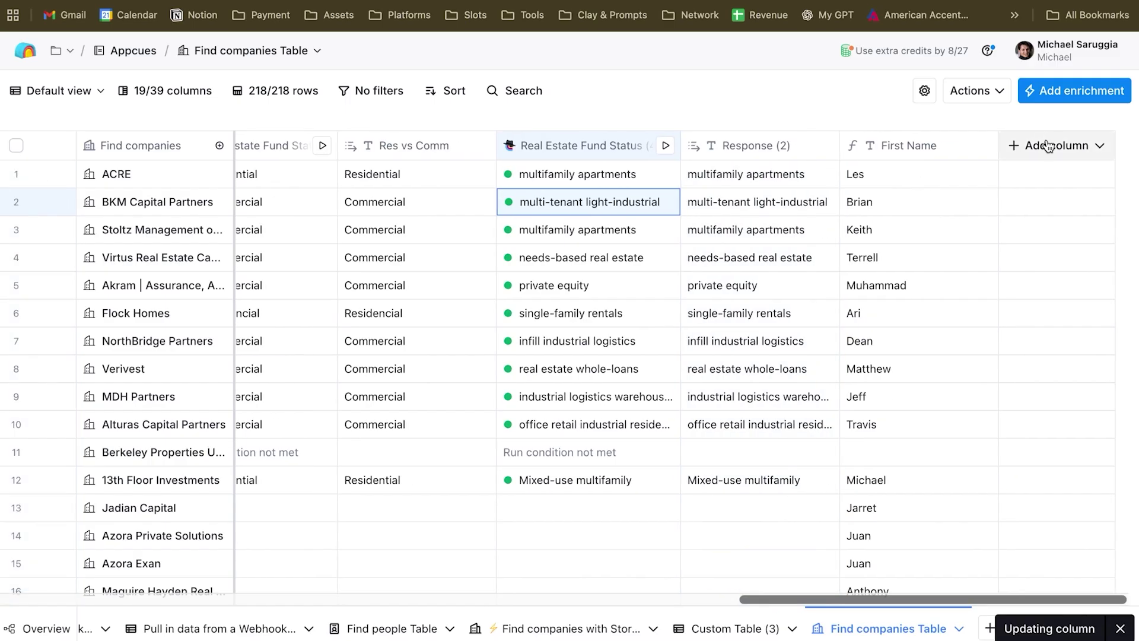
pyautogui.click(1049, 146)
pyautogui.click(1078, 367)
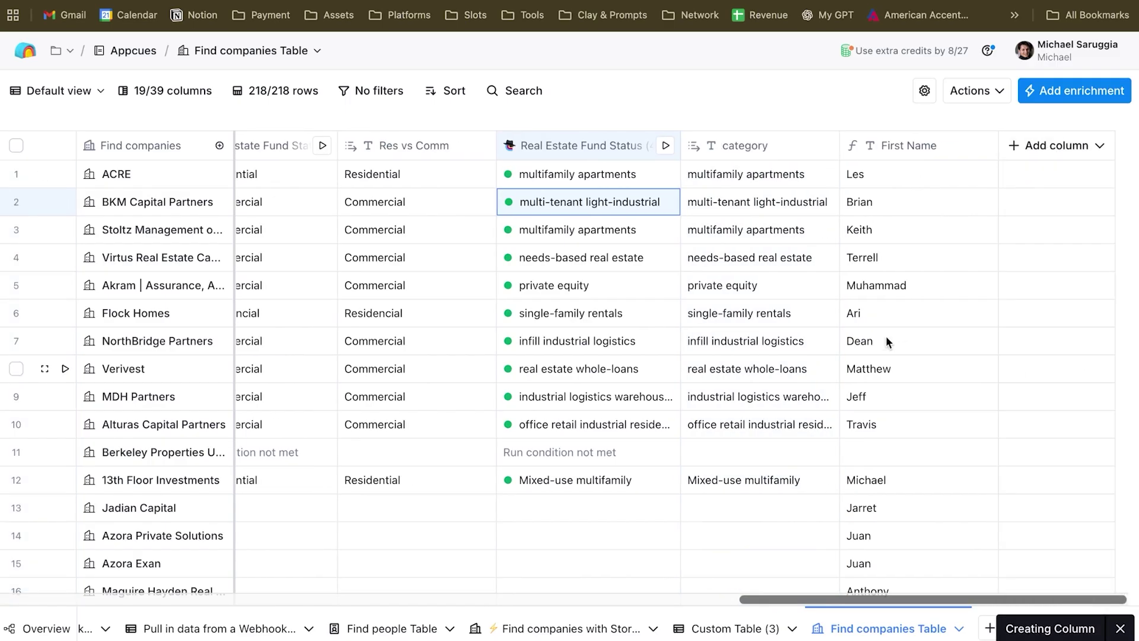
pyautogui.click(1048, 146)
pyautogui.click(1042, 231)
pyautogui.write('If /')
pyautogui.click(305, 292)
pyautogui.write('is True, return:')
pyautogui.hotkey('ctrl', 'v')
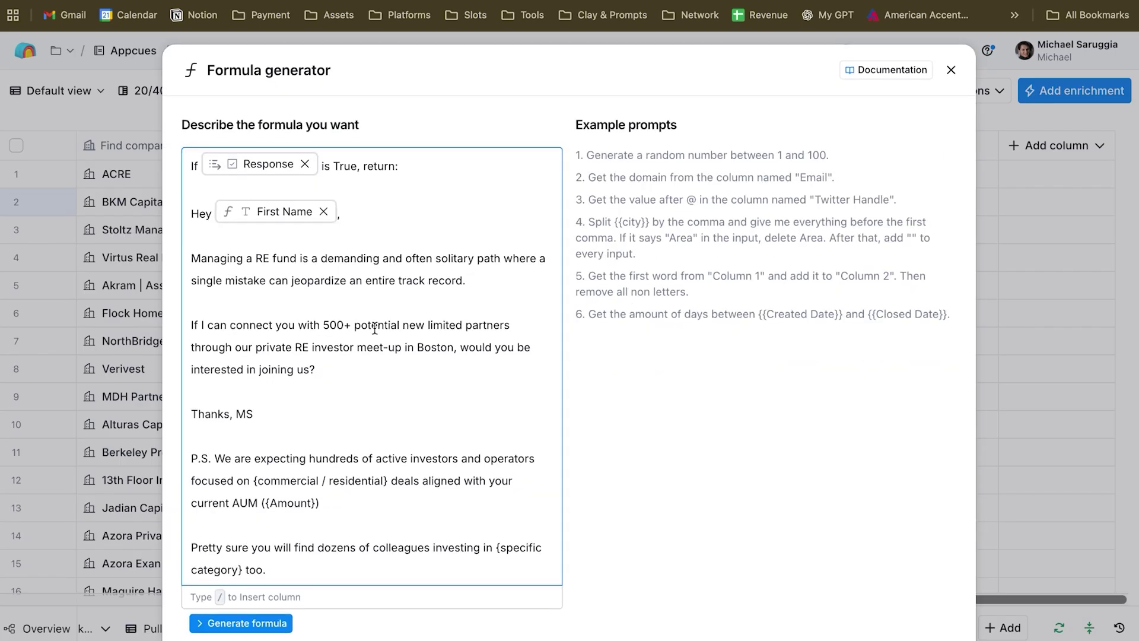
pyautogui.scroll(-2, 374, 328)
pyautogui.moveTo(253, 359); pyautogui.dragTo(387, 362)
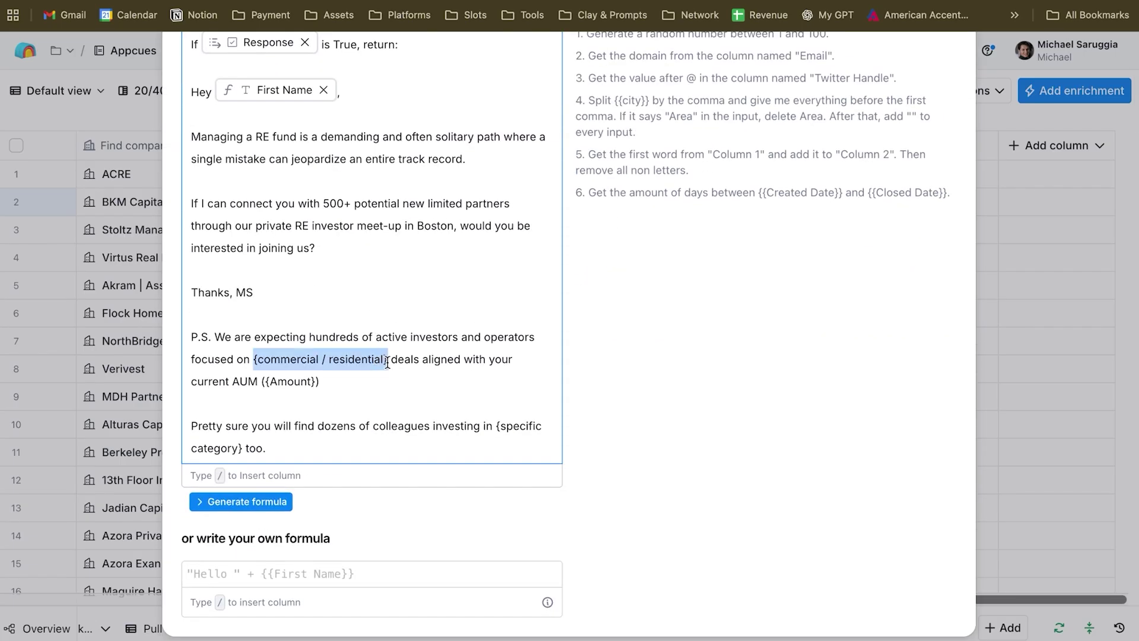
pyautogui.write('/')
pyautogui.click(440, 289)
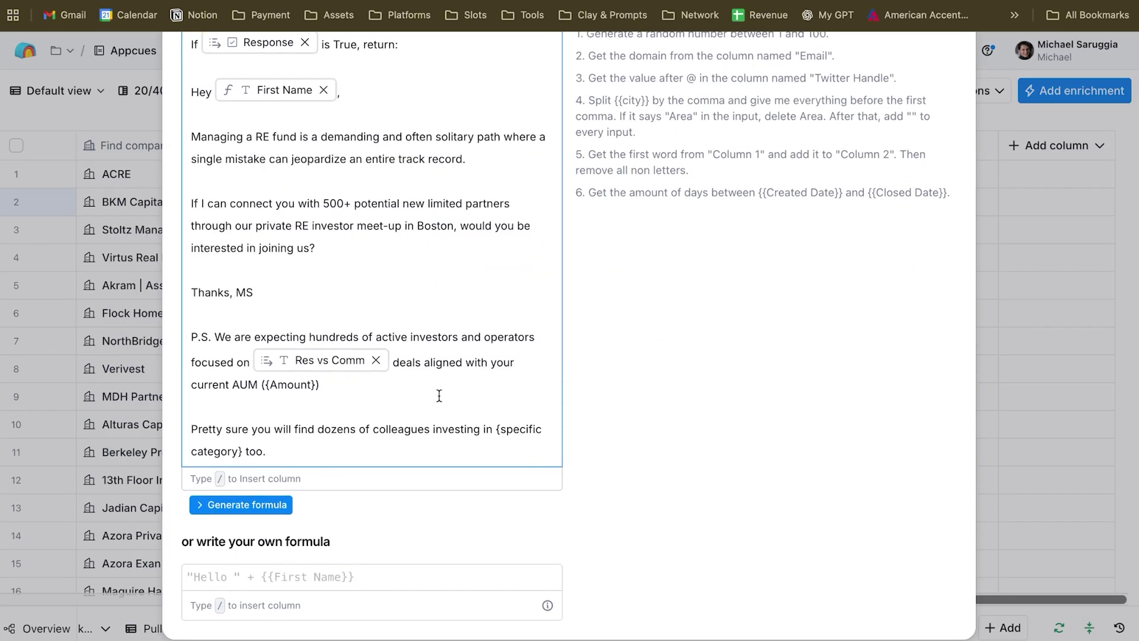
pyautogui.moveTo(261, 383); pyautogui.dragTo(331, 384)
pyautogui.scroll(3, 356, 382)
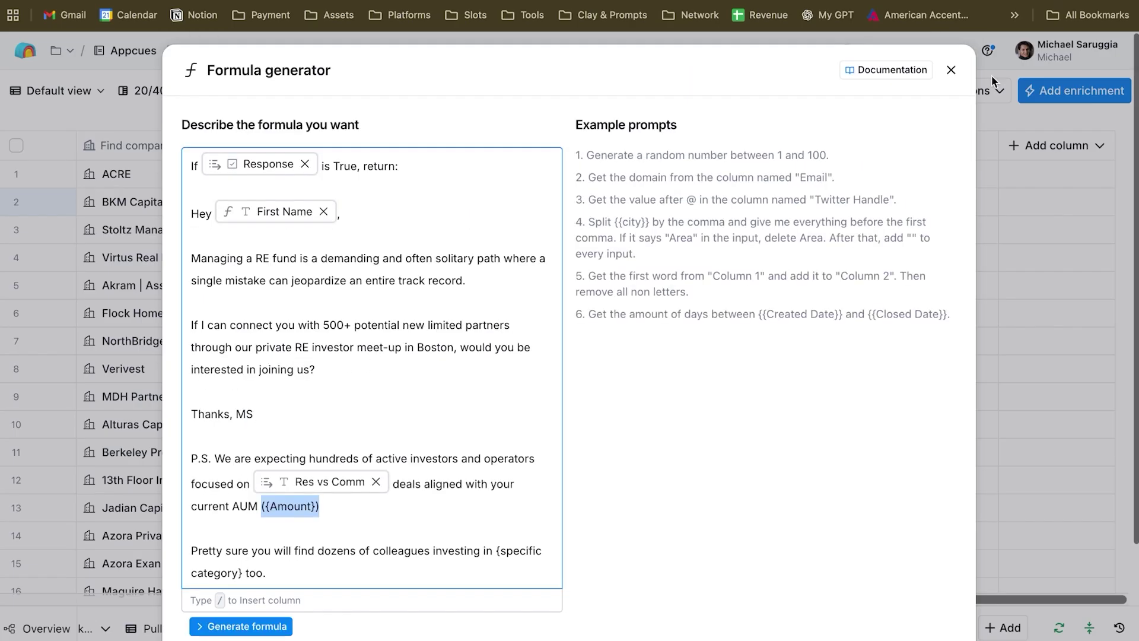
pyautogui.click(964, 64)
# Duplicate the Real Estate Fund Status (4) column and change its prompt to ask for "the AUM (asset under management) of this RE estate fund".
pyautogui.hscroll(6, 837, 224)
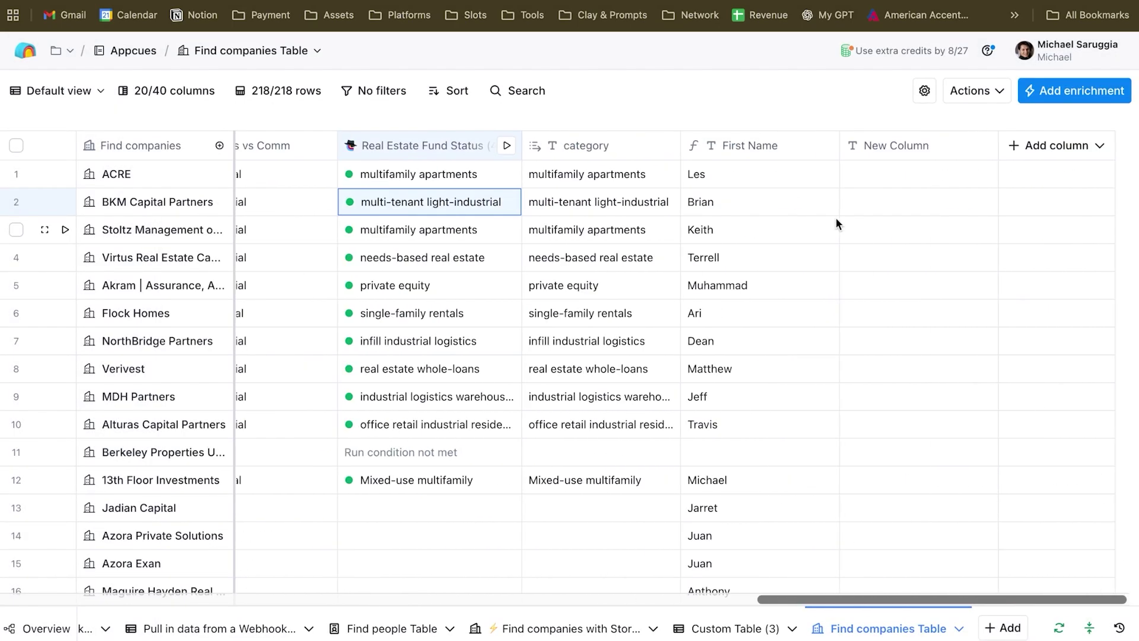
pyautogui.click(437, 149)
pyautogui.click(425, 415)
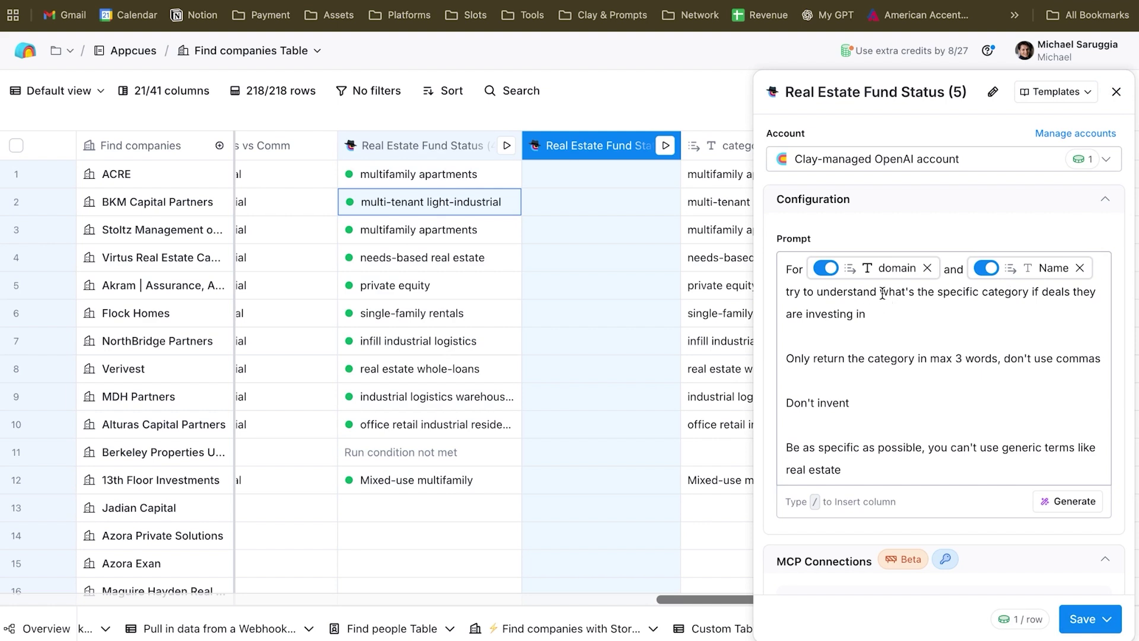
pyautogui.moveTo(906, 291); pyautogui.dragTo(1101, 472)
pyautogui.press('BackSpace')
pyautogui.write("'s the AUM (asset under management)")
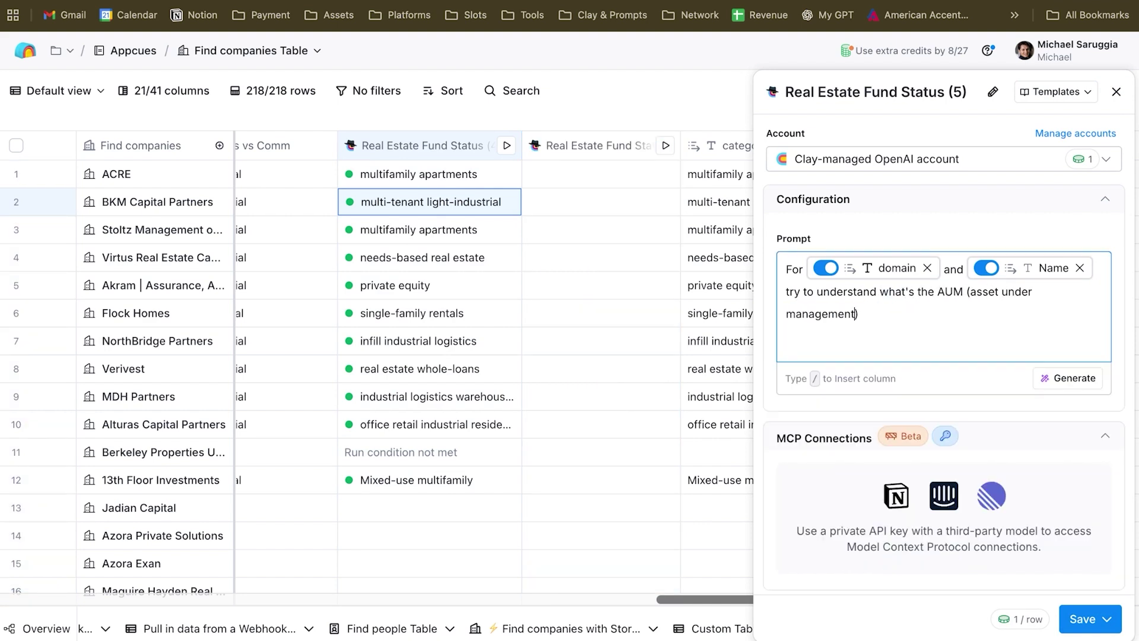
pyautogui.write(' of this RE estate fund')
# Add the prompt lines "Don't guess" and "If you can't find it leave blank" to the AUM column.
pyautogui.press('Return')
pyautogui.press('Return')
pyautogui.write("Don'it")
pyautogui.press('BackSpace')
pyautogui.press('BackSpace')
pyautogui.write('t guess')
pyautogui.press('Return')
pyautogui.press('Return')
pyautogui.write('If')
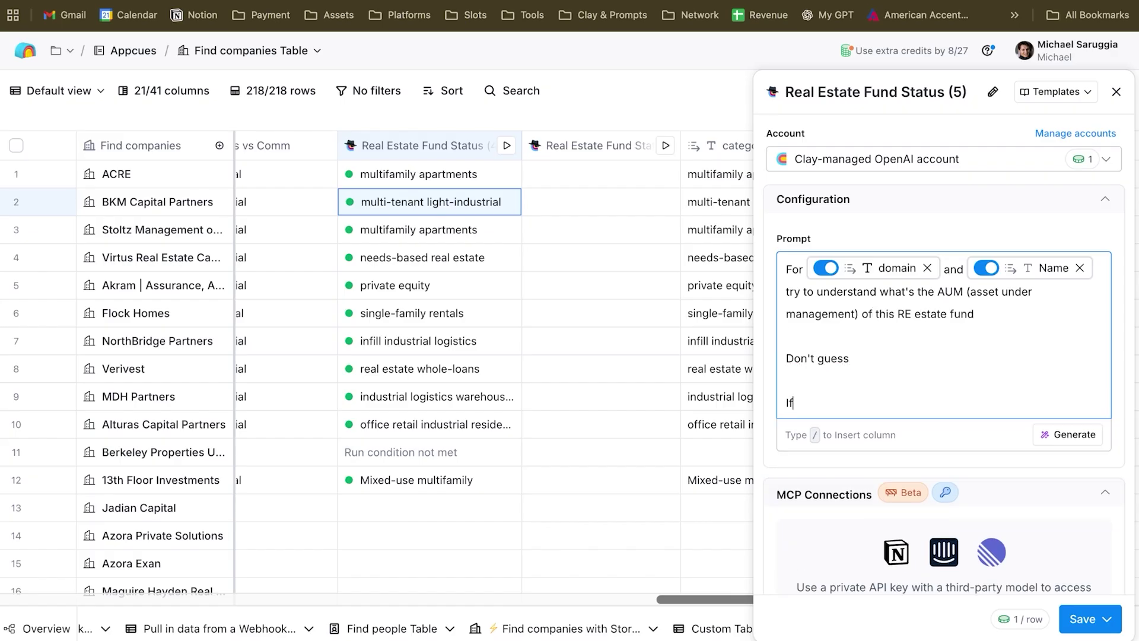
pyautogui.write(" you can't find it leave blank")
# Add the prompt line "Return it in this format" and save the AUM column.
pyautogui.press('Return')
pyautogui.press('Return')
pyautogui.write('Retu')
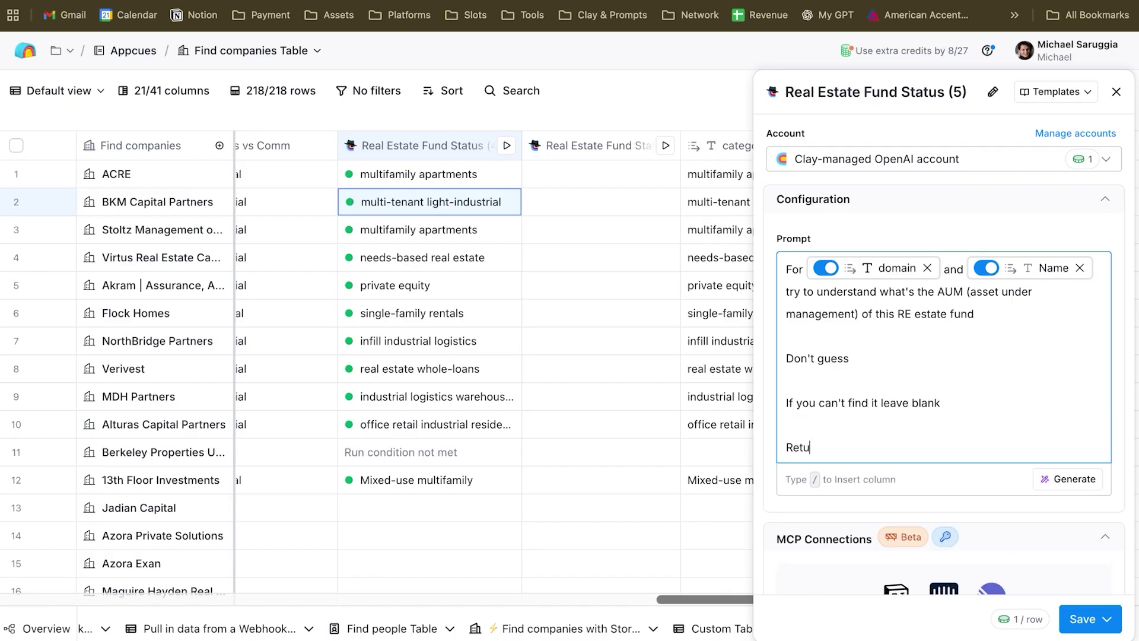
pyautogui.write('rn it in this format')
pyautogui.scroll(-10, 1025, 329)
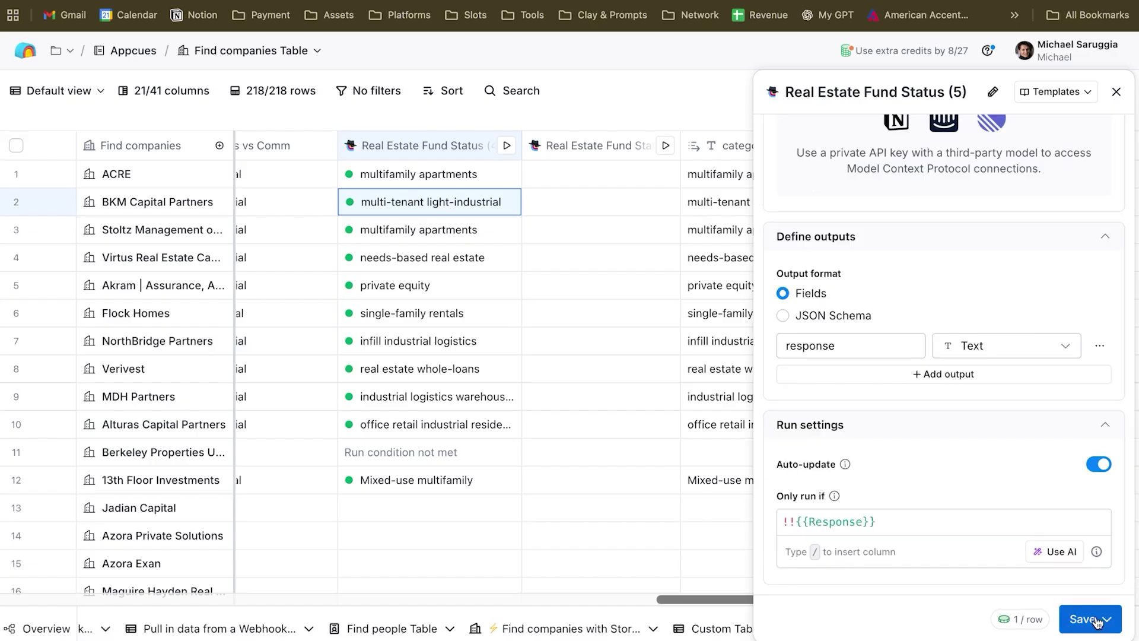
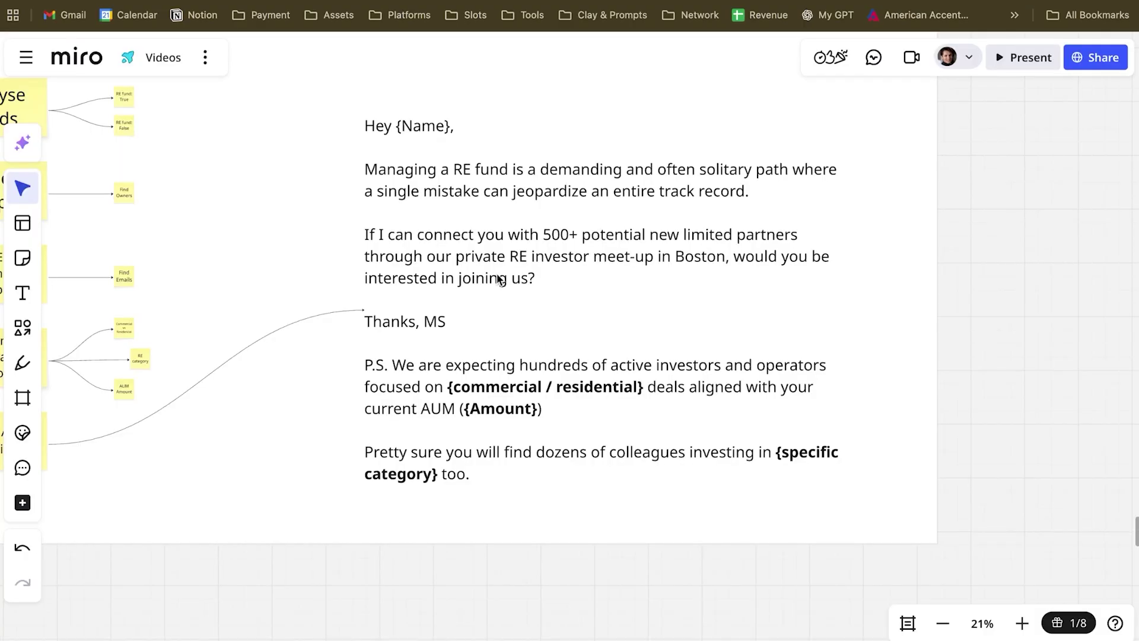
# Copy the whole email template on the Miro board, from "Hey {Name}," through the {specific category} line.
pyautogui.doubleClick(500, 280)
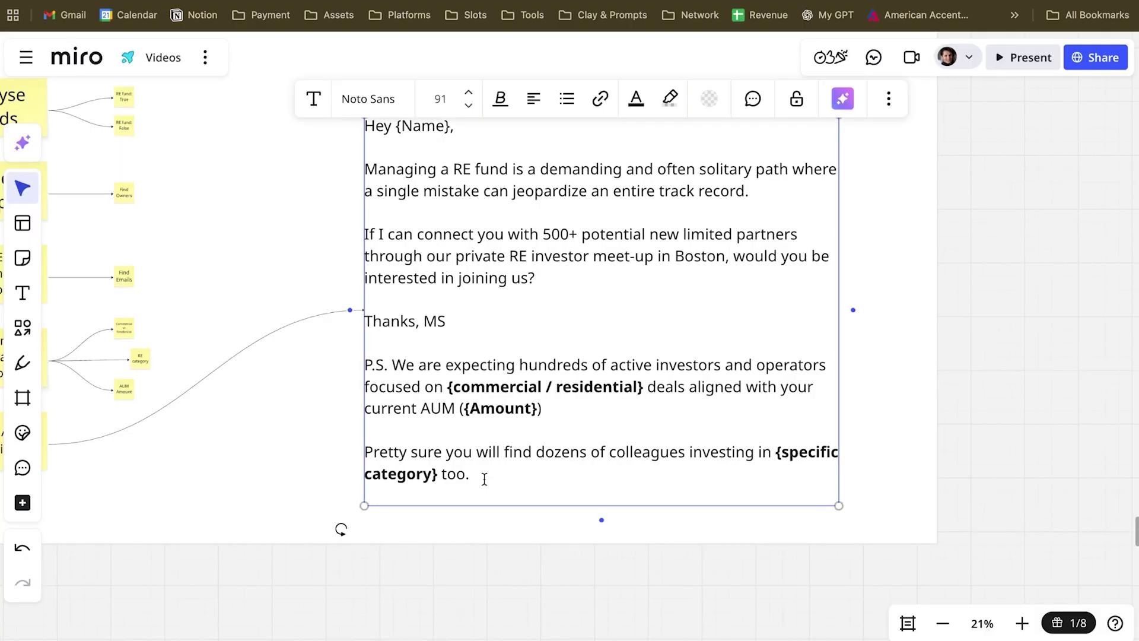
pyautogui.moveTo(490, 475); pyautogui.dragTo(366, 132)
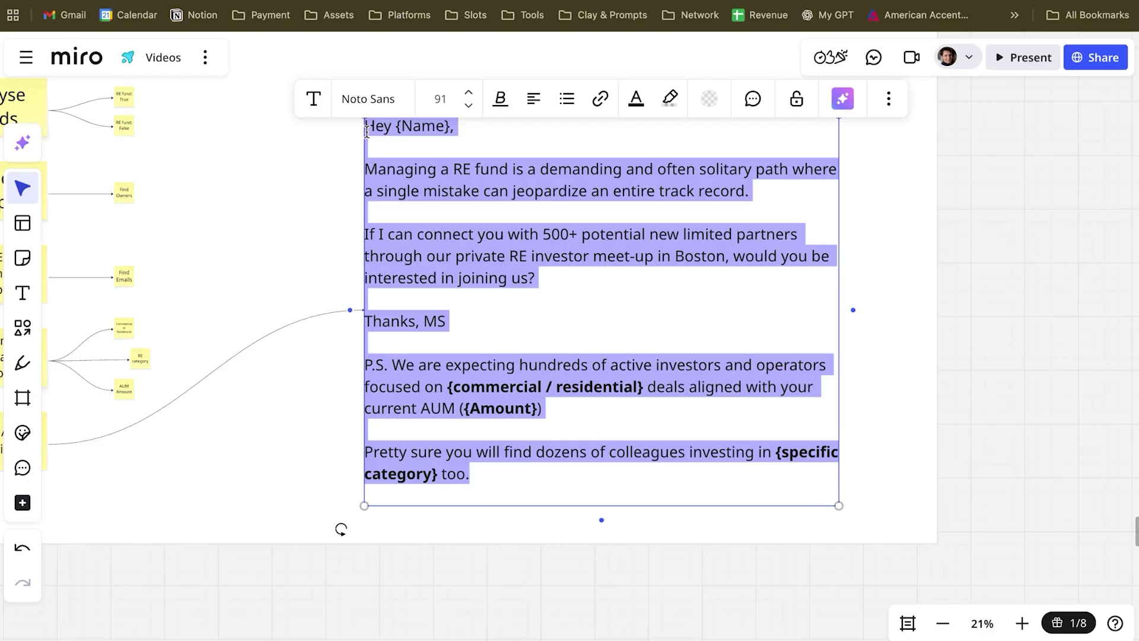
pyautogui.click(1008, 182)
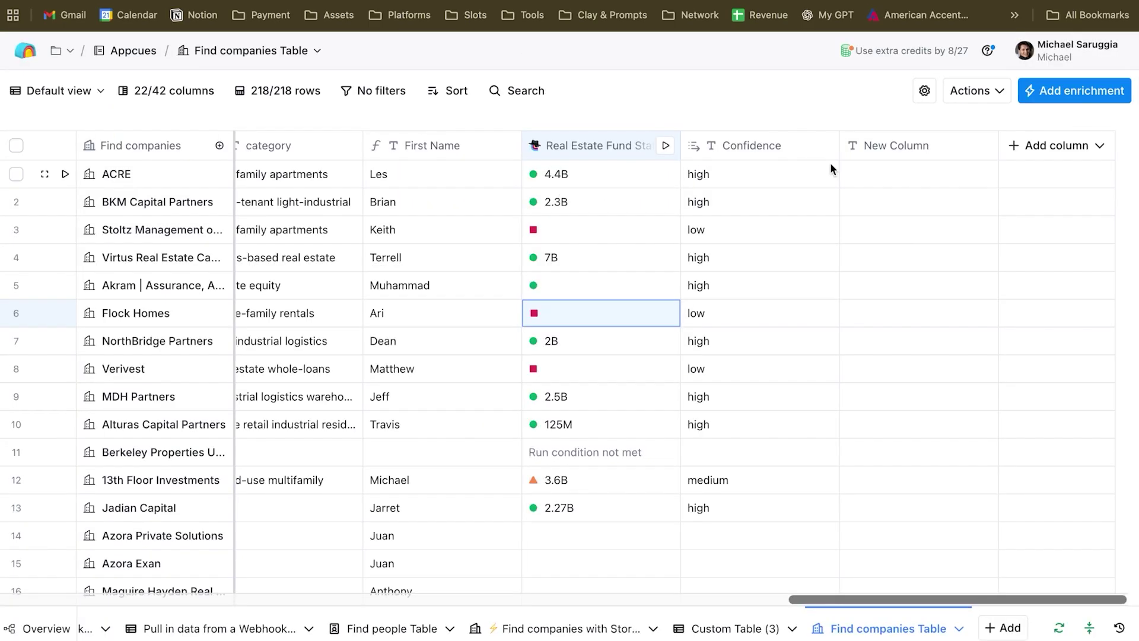
# Add a Clay formula column described as "If Response is True, return:" followed by the copied email template, greeting the First Name column.
pyautogui.click(1029, 146)
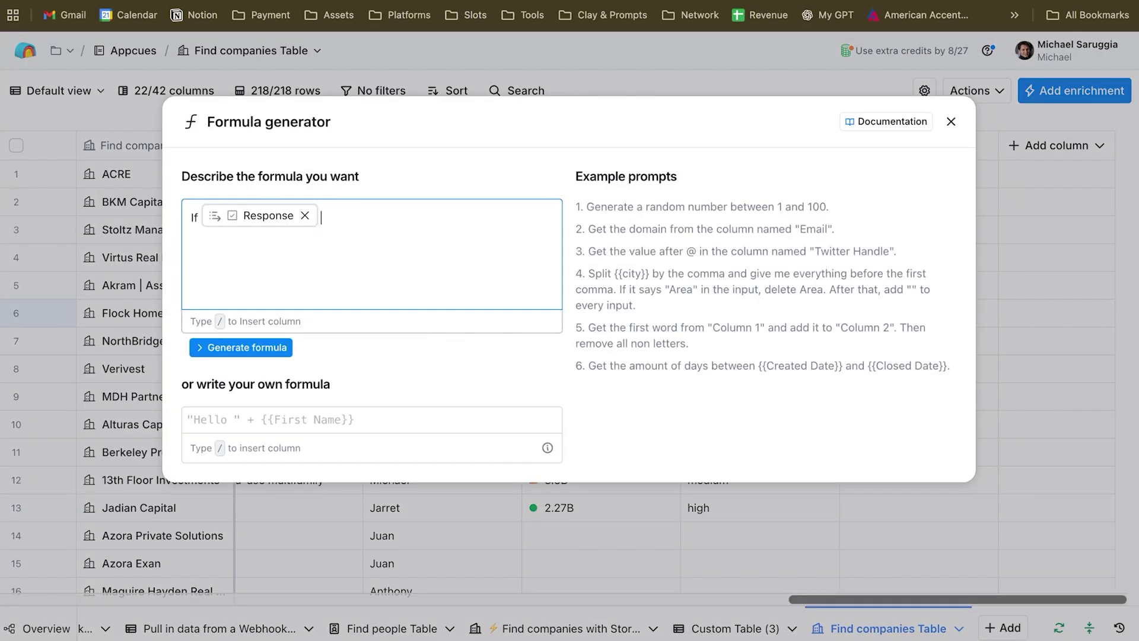
pyautogui.write('rue, ret')
pyautogui.write('urn:')
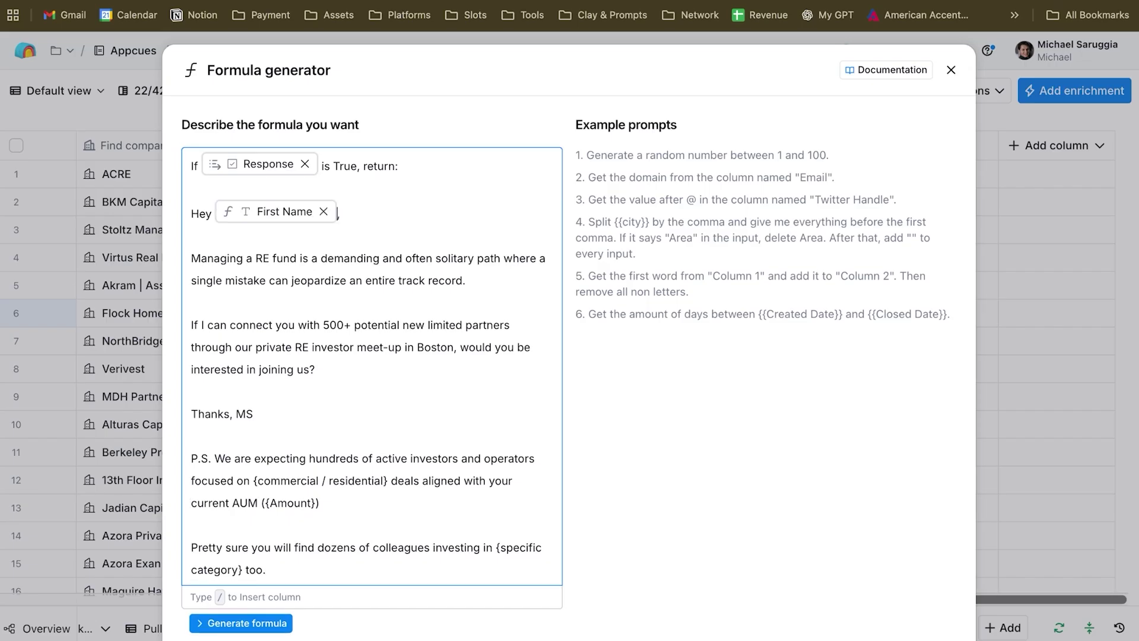
# Replace the template's {commercial / residential}, {Amount} and {specific category} placeholders with the Res vs Comm, AUM response and category columns.
pyautogui.scroll(-3, 261, 364)
pyautogui.moveTo(253, 356); pyautogui.dragTo(390, 360)
pyautogui.hotkey('ctrl', 'v')
pyautogui.moveTo(265, 381); pyautogui.dragTo(316, 381)
pyautogui.hotkey('ctrl', 'v')
pyautogui.moveTo(497, 428); pyautogui.dragTo(243, 448)
pyautogui.hotkey('ctrl', 'v')
pyautogui.scroll(3, 278, 196)
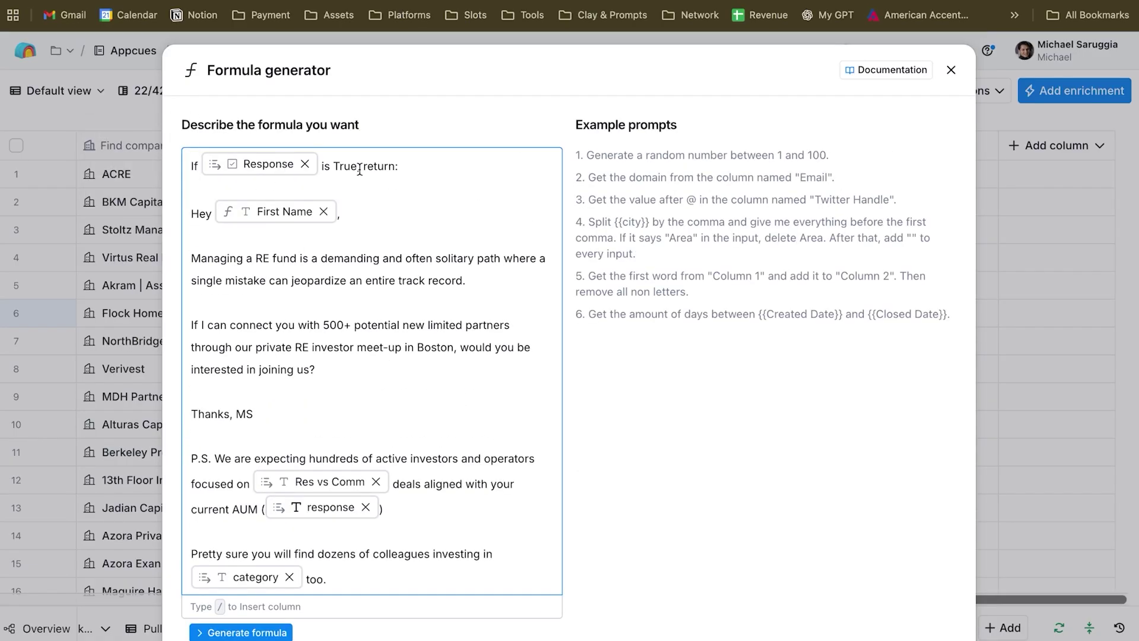
# Extend the formula condition with "and Confidence contains high", and save the generated formula as the Outreach Message column.
pyautogui.write('and /')
pyautogui.click(470, 457)
pyautogui.write('is ')
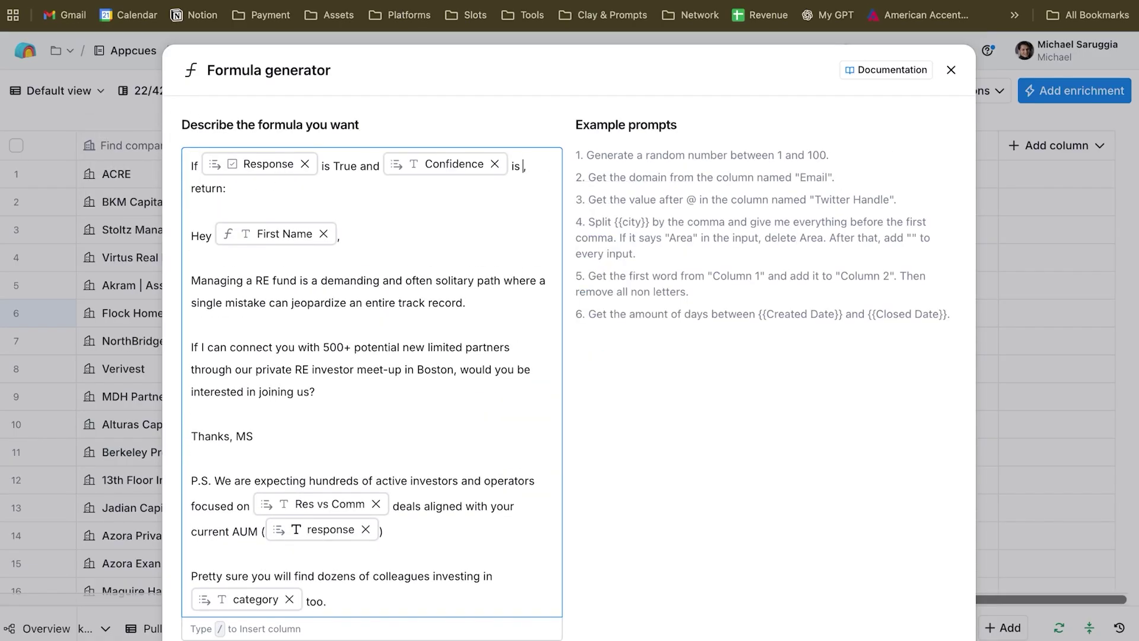
pyautogui.write('contains high')
pyautogui.scroll(-3, 511, 206)
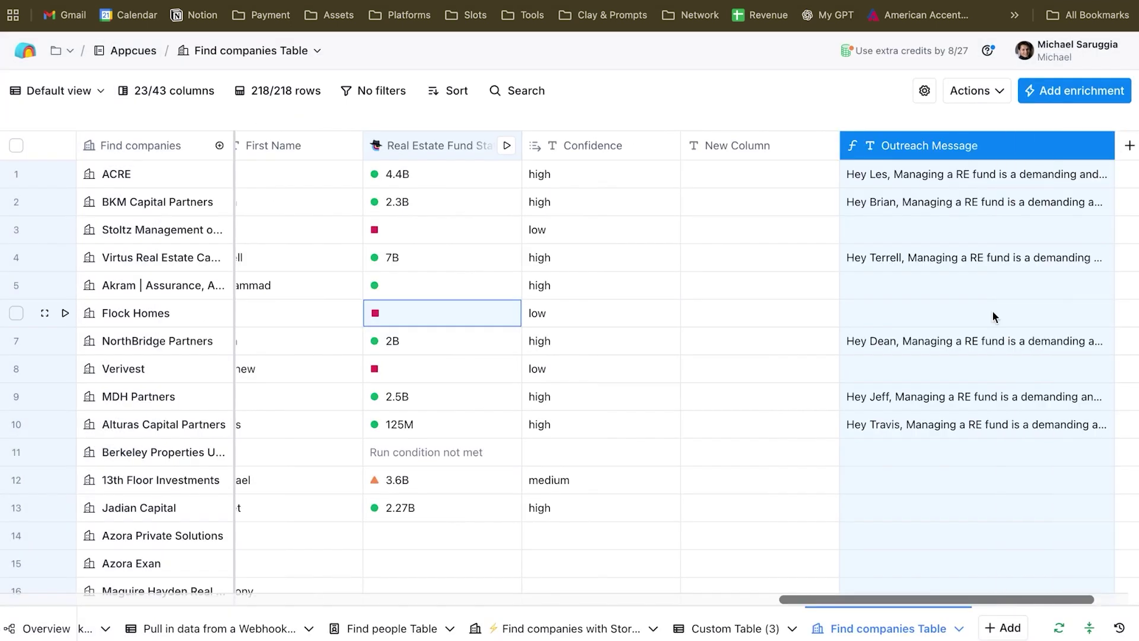
# Read the full outreach message for ACRE, checking its inserted deal type, AUM amount and category.
pyautogui.hscroll(3, 992, 316)
pyautogui.doubleClick(860, 175)
pyautogui.scroll(-2, 862, 220)
pyautogui.scroll(-5, 862, 220)
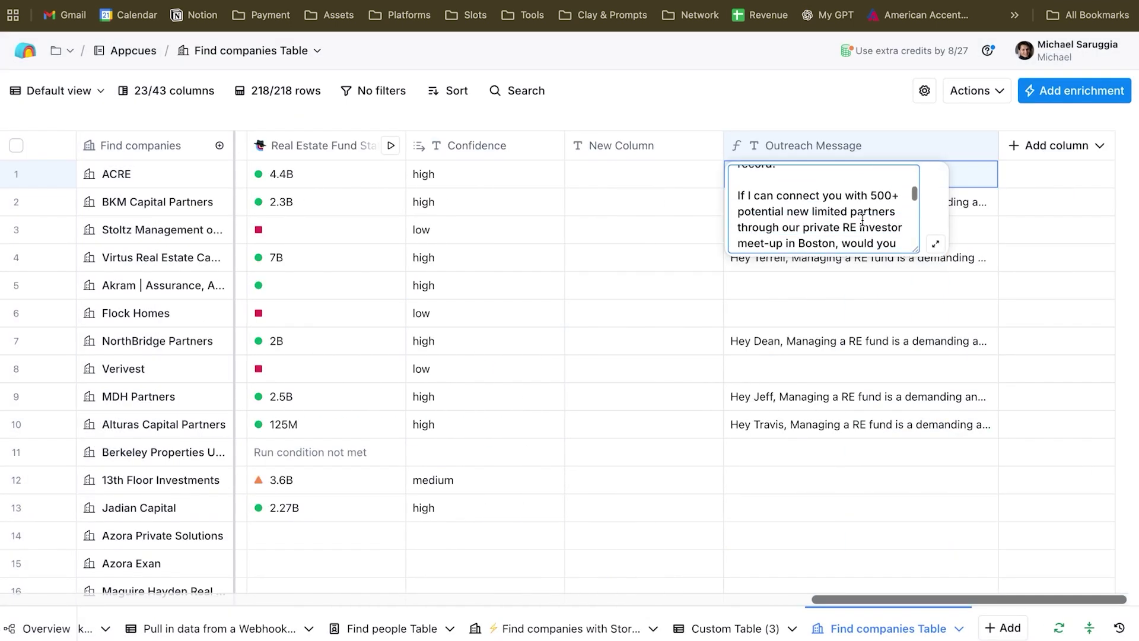
pyautogui.scroll(-5, 862, 220)
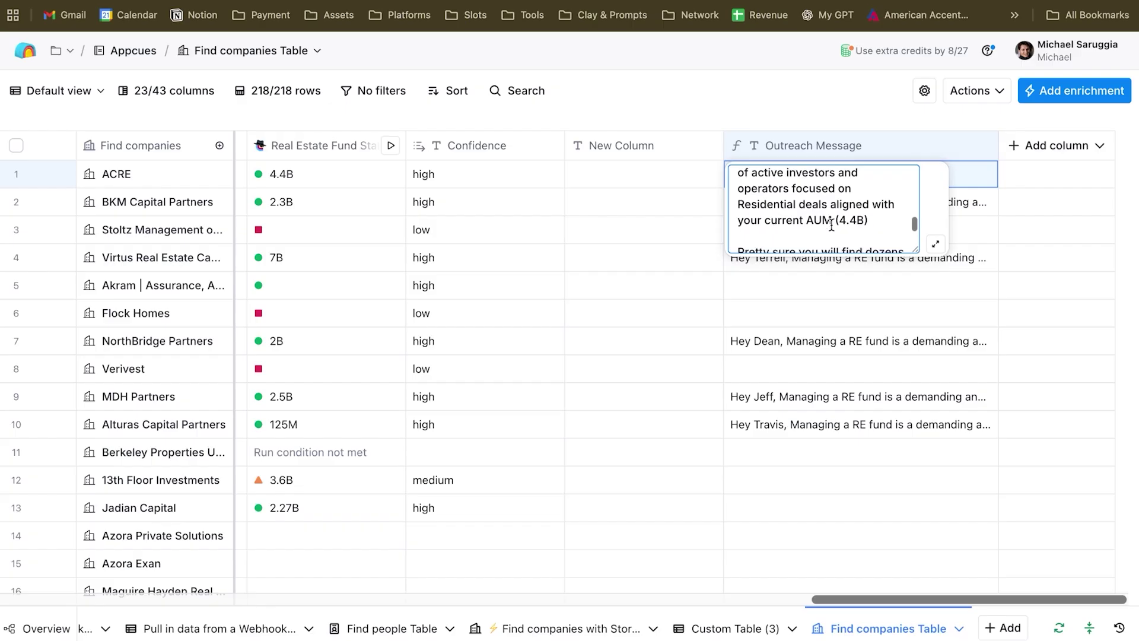
pyautogui.scroll(1, 816, 219)
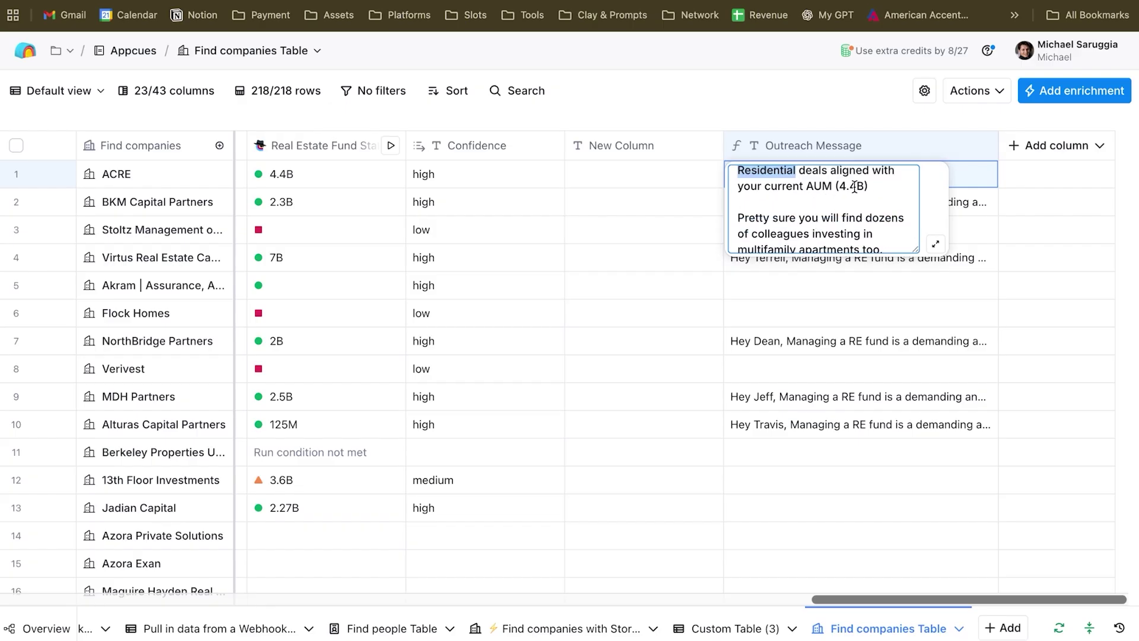
pyautogui.scroll(-1, 851, 198)
pyautogui.click(887, 240)
pyautogui.moveTo(887, 240); pyautogui.dragTo(853, 222)
pyautogui.press('Escape')
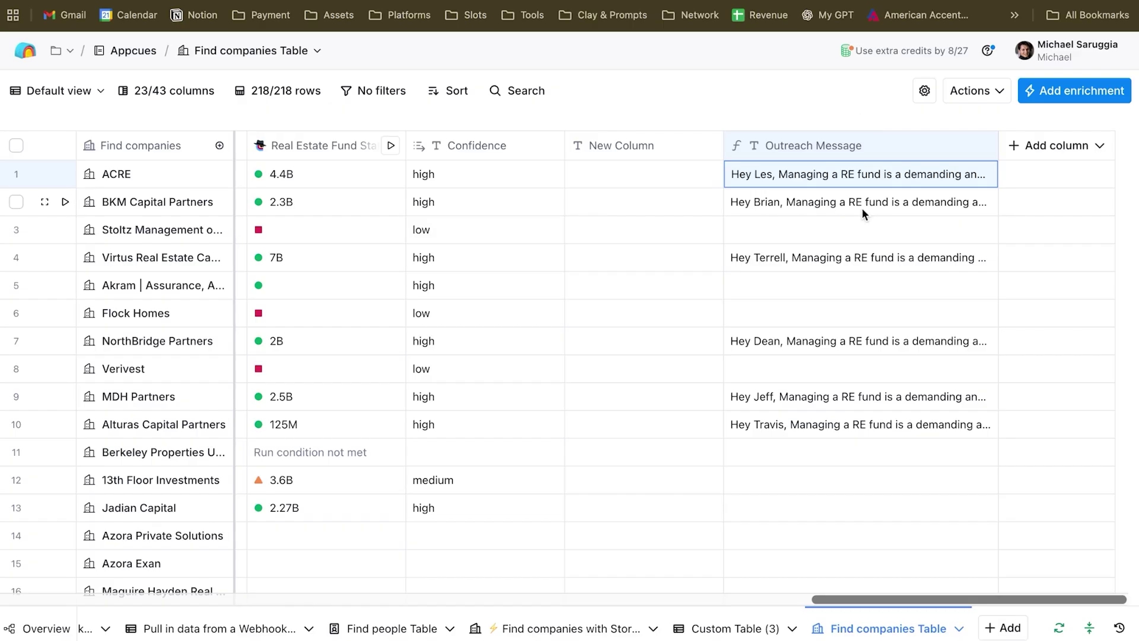
# Review the Res vs Comm, category, AUM and Confidence columns that feed the outreach messages, including the Stoltz Management row.
pyautogui.hscroll(-10, 622, 282)
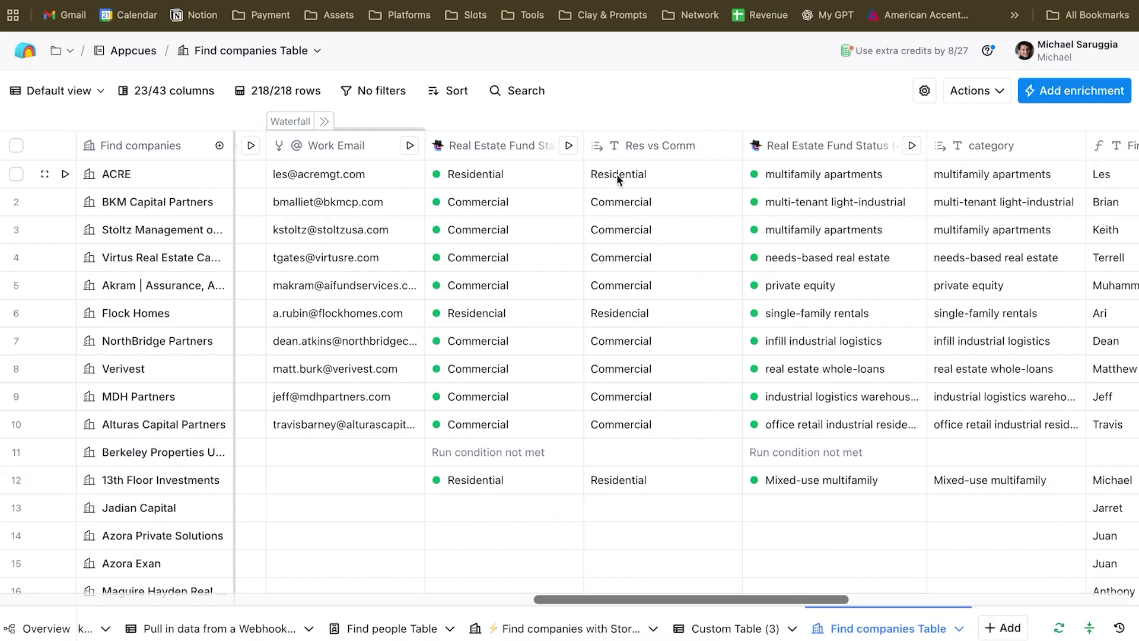
pyautogui.hscroll(6, 616, 173)
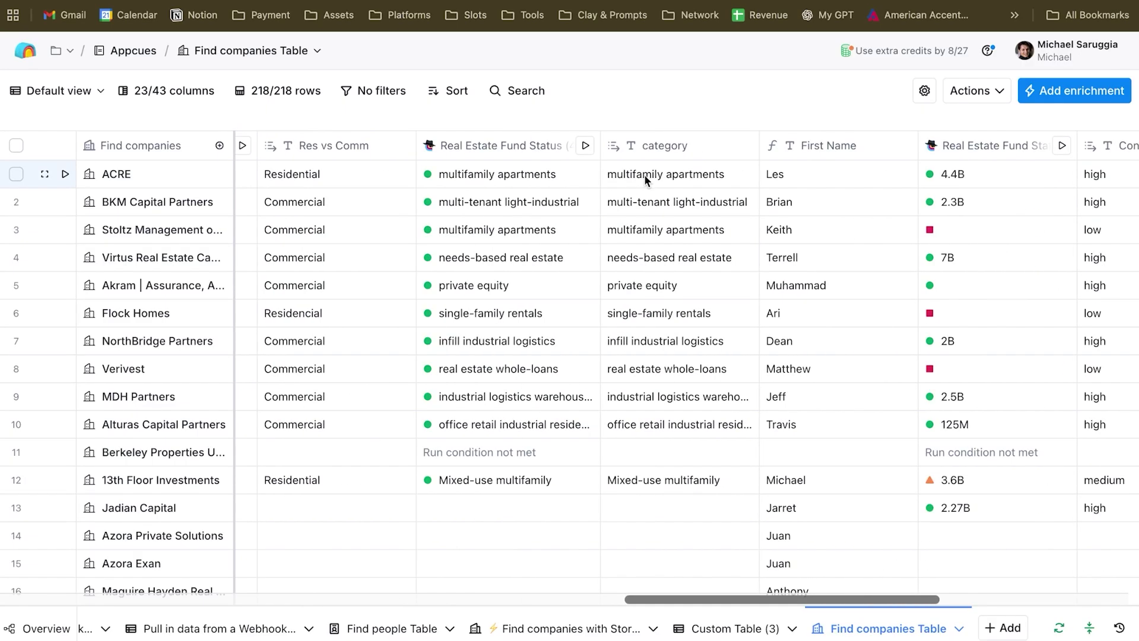
pyautogui.hscroll(5, 682, 393)
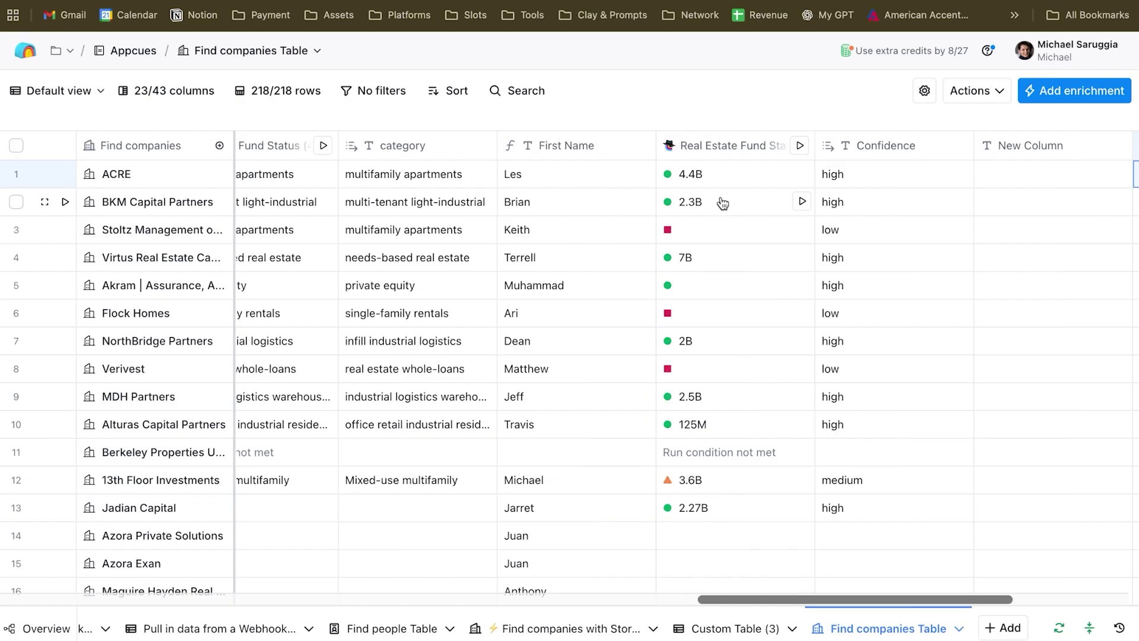
pyautogui.hscroll(5, 881, 251)
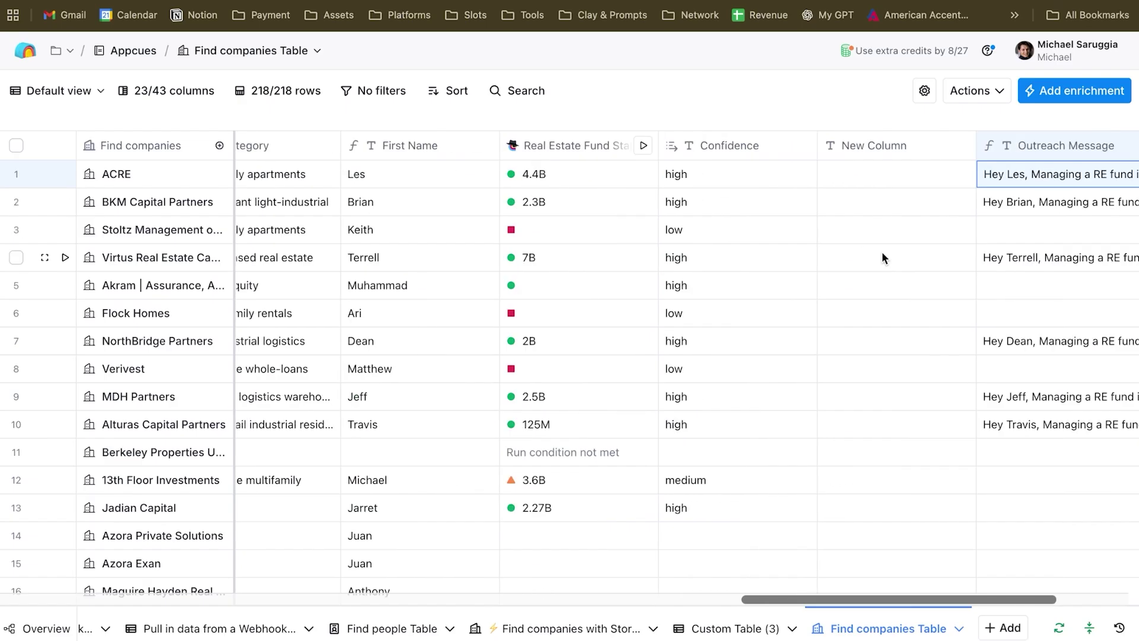
pyautogui.click(863, 228)
pyautogui.hscroll(-4, 624, 248)
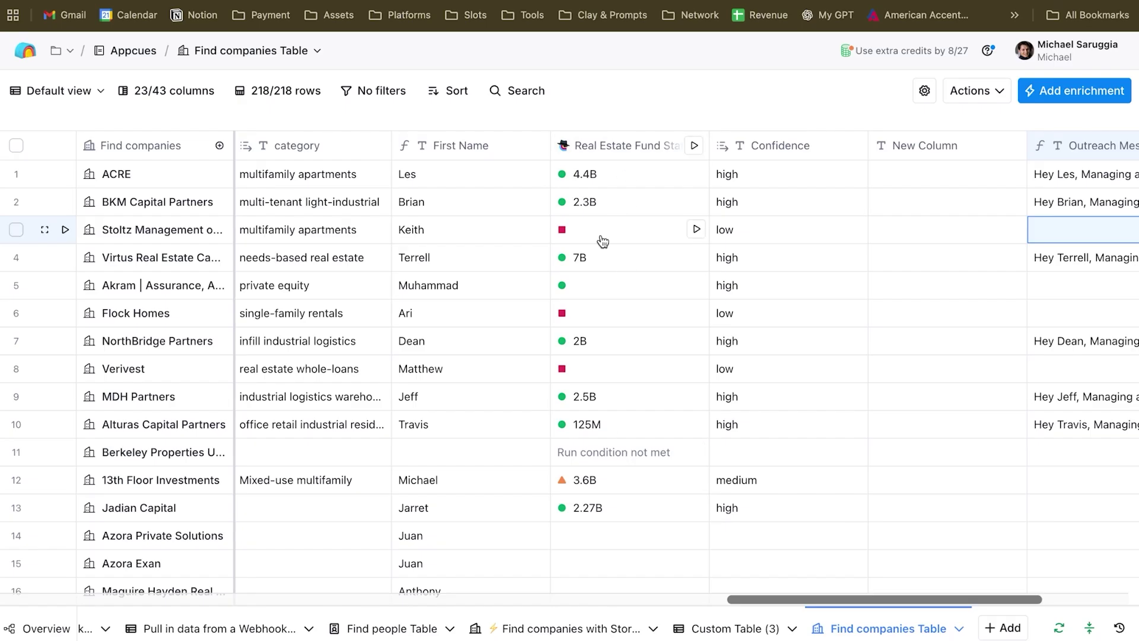
pyautogui.hscroll(5, 623, 253)
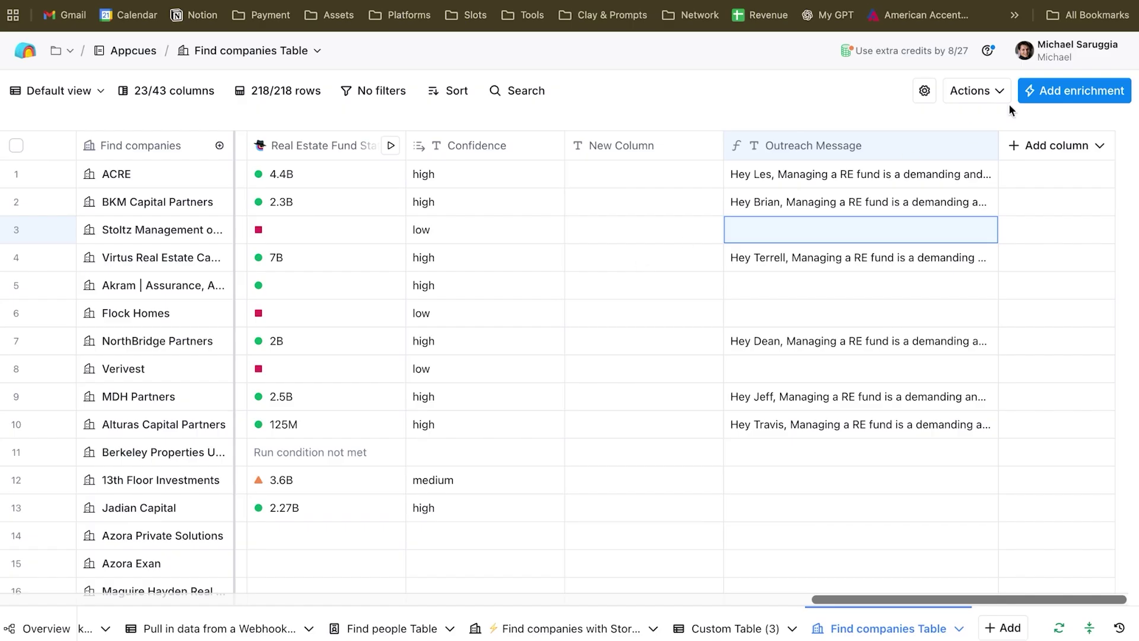
# Find the smartlead enrichments and start setting up Smartlead.ai's Add Lead to Campaign action for the table.
pyautogui.click(1050, 90)
pyautogui.click(849, 88)
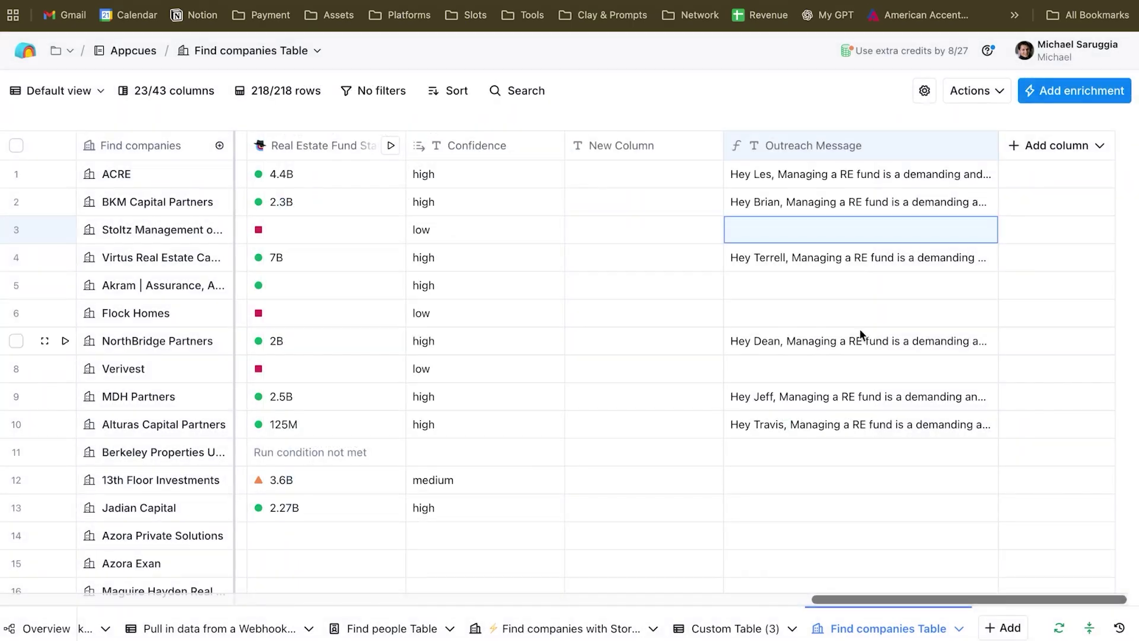
pyautogui.click(1055, 89)
pyautogui.write('smartlead')
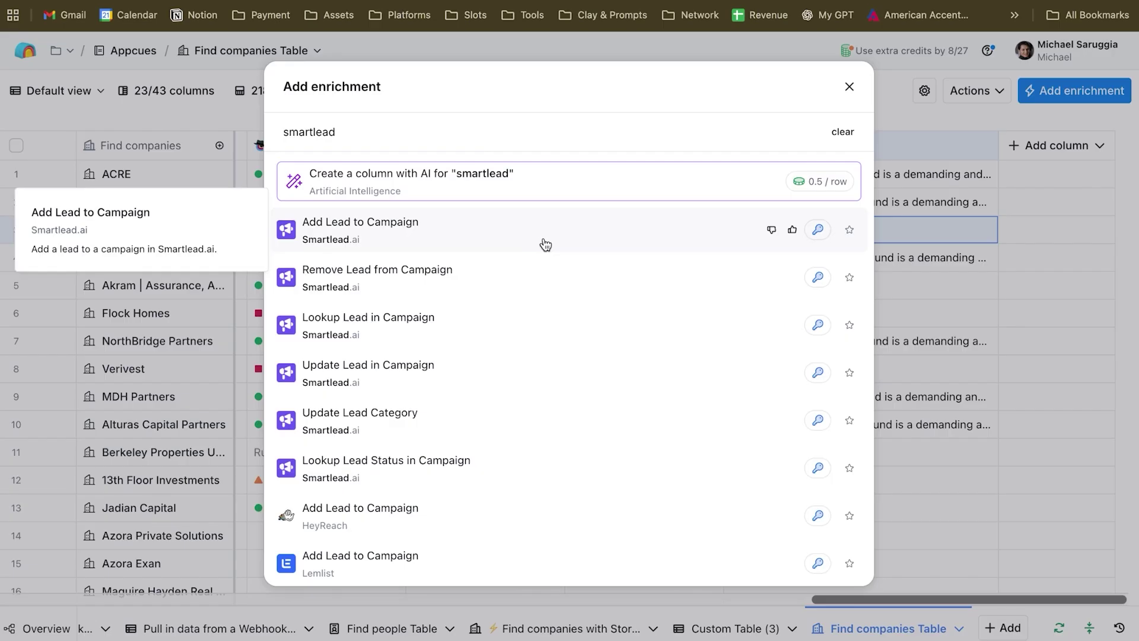
pyautogui.click(550, 244)
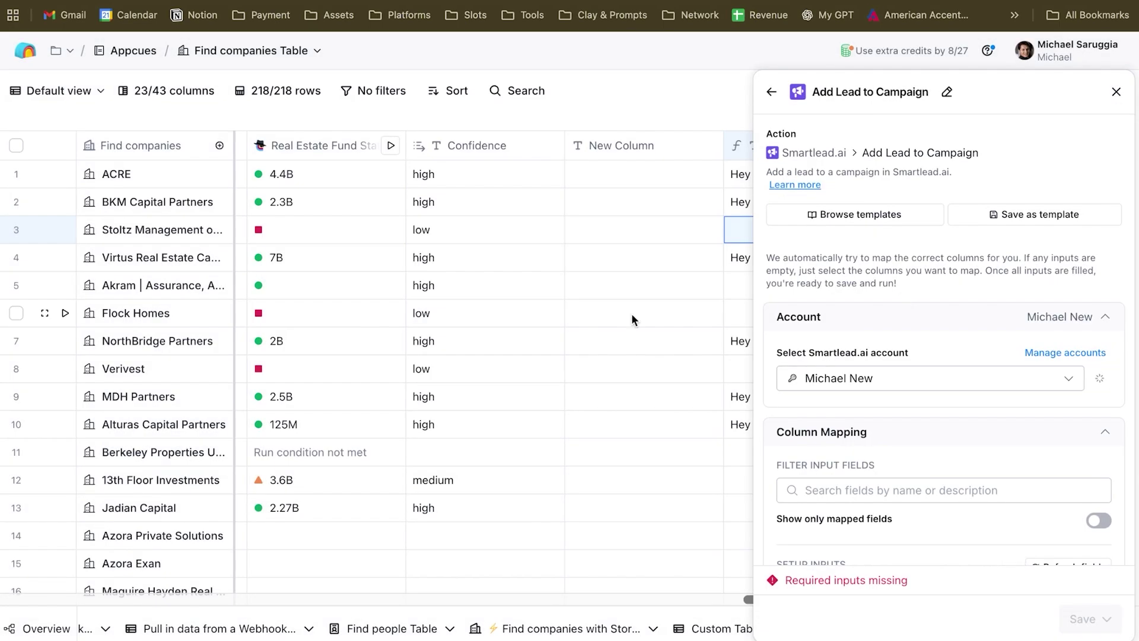
# Expand the action's Custom Fields setting and review the message, category, first name, AUM and work email columns available for mapping.
pyautogui.scroll(-10, 991, 443)
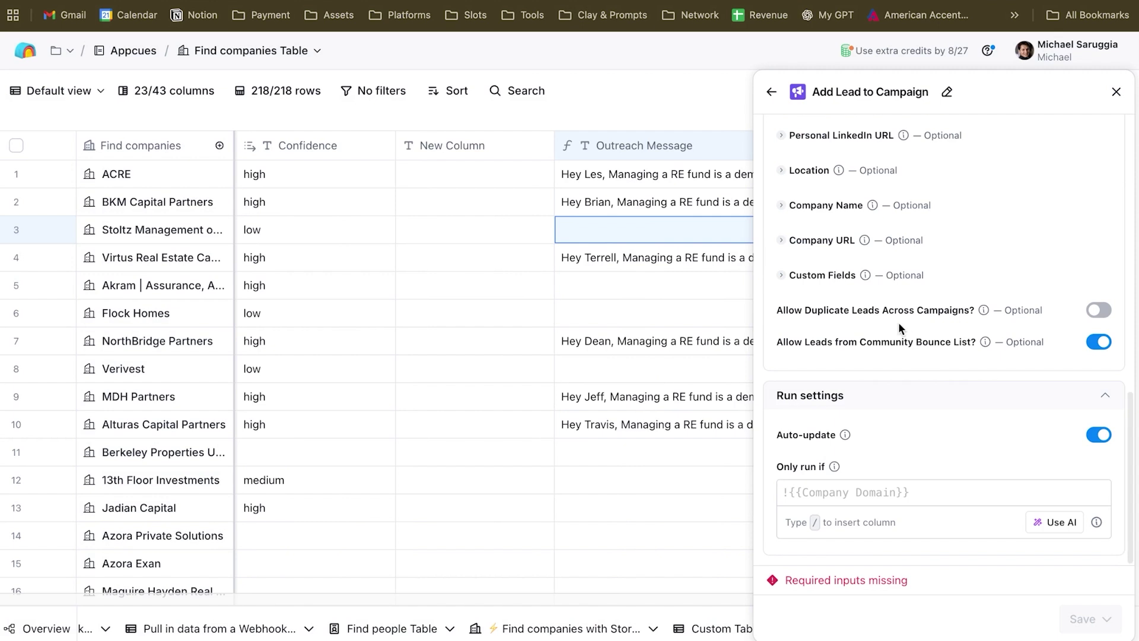
pyautogui.click(842, 283)
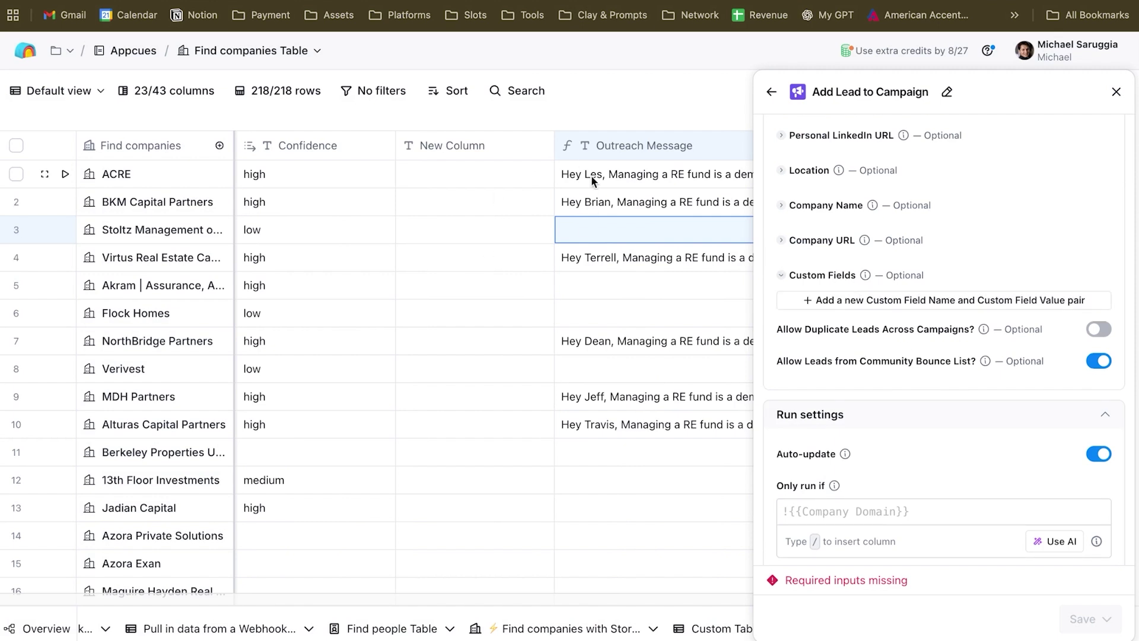
pyautogui.hscroll(10, 591, 175)
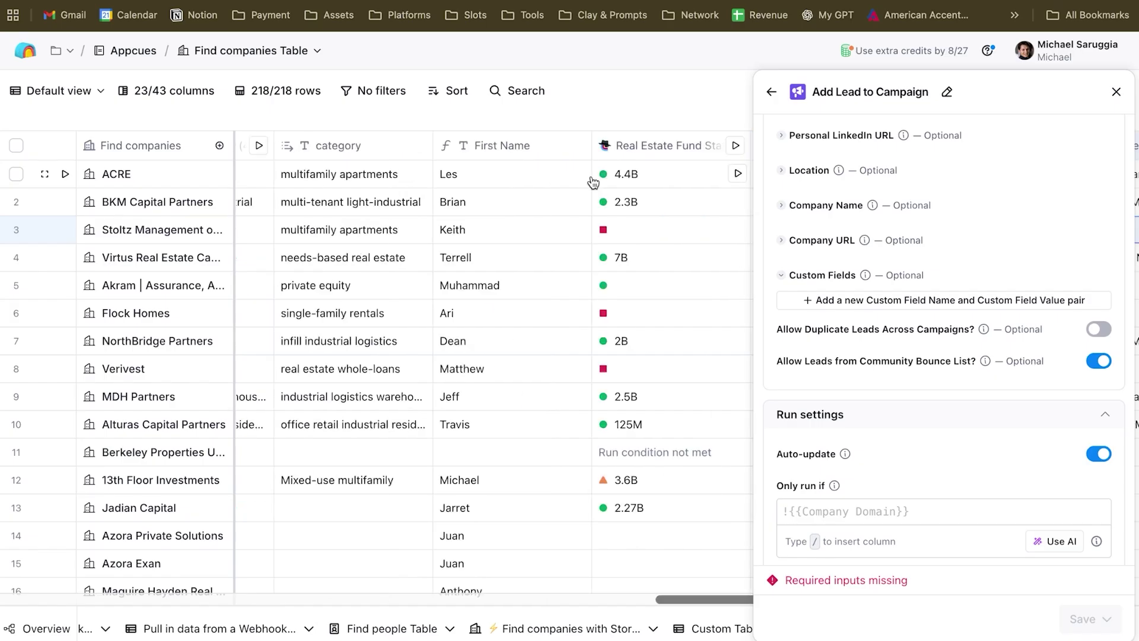
pyautogui.hscroll(-5, 535, 389)
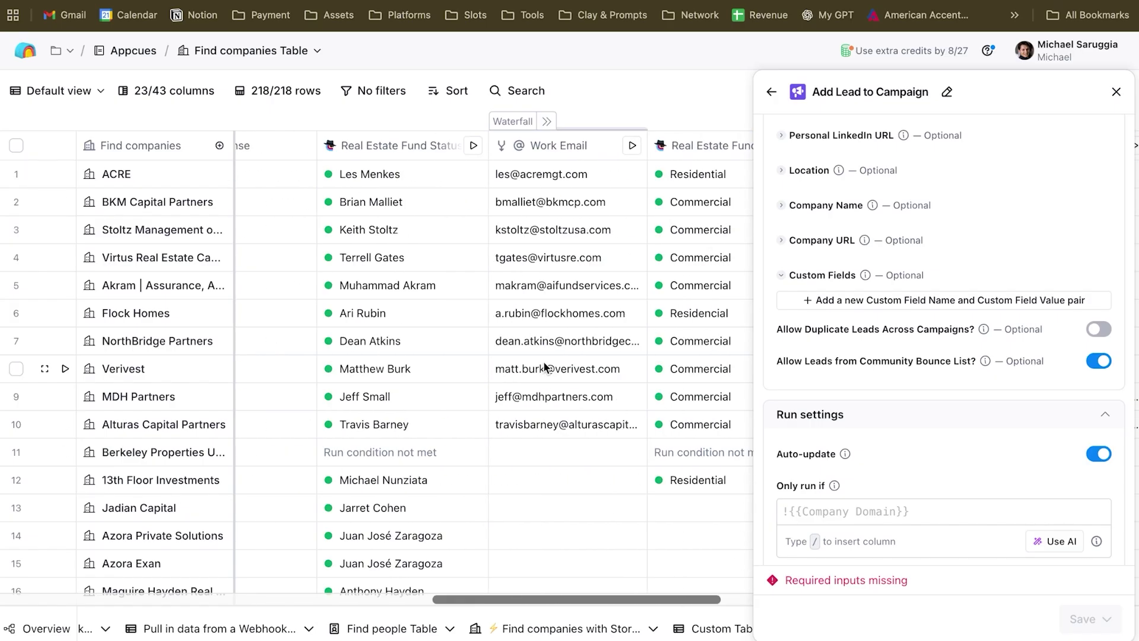